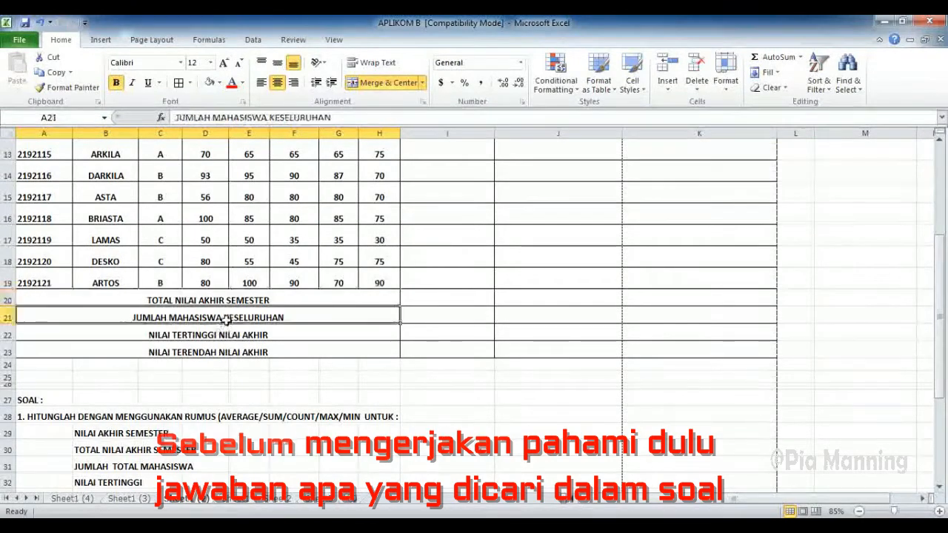
Step: Review the summary rows below the grade table and read which formulas question 1 under SOAL asks for
click(227, 333)
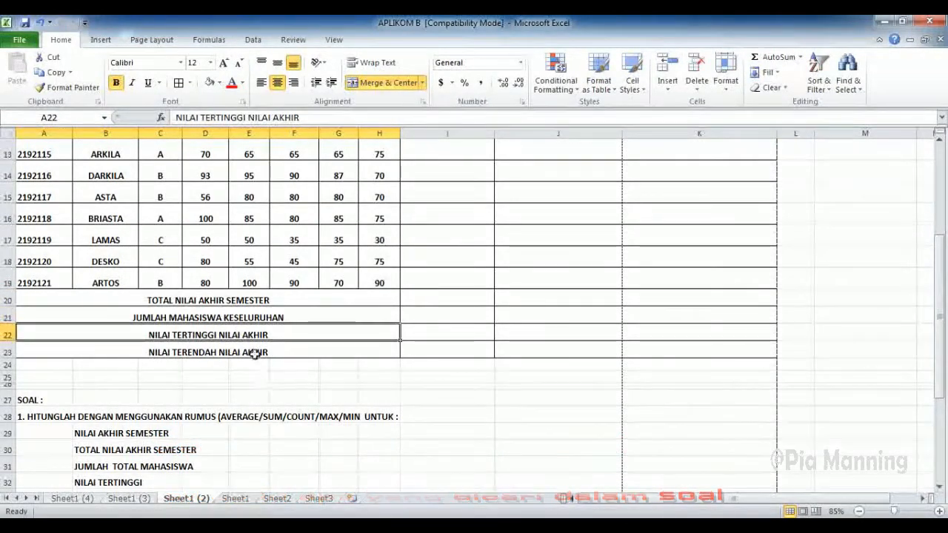
click(254, 353)
scroll(431, 399, up, 4)
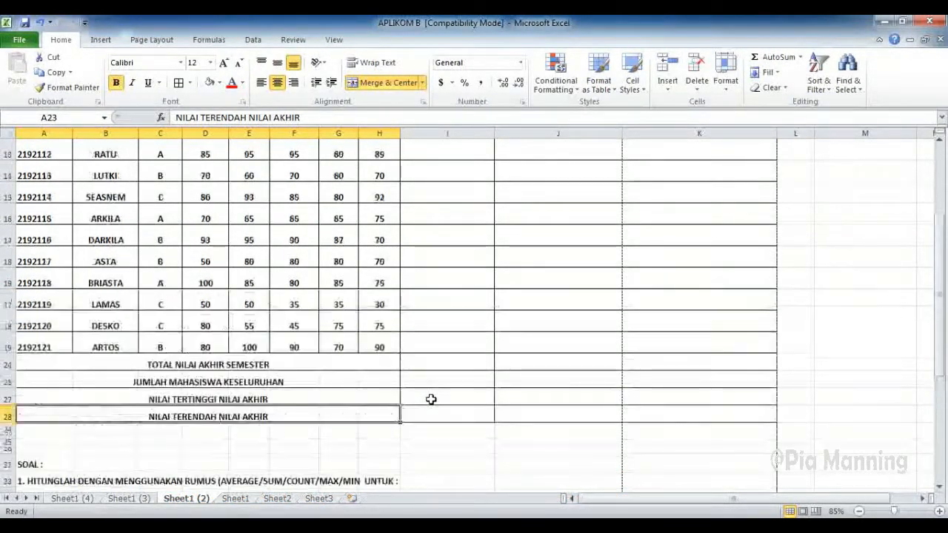
click(460, 245)
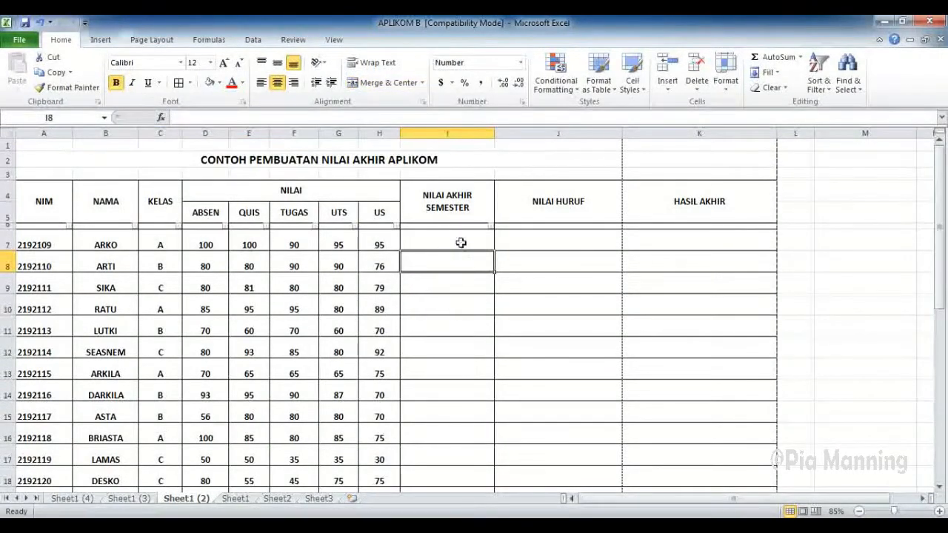
scroll(453, 271, down, 4)
scroll(452, 271, down, 2)
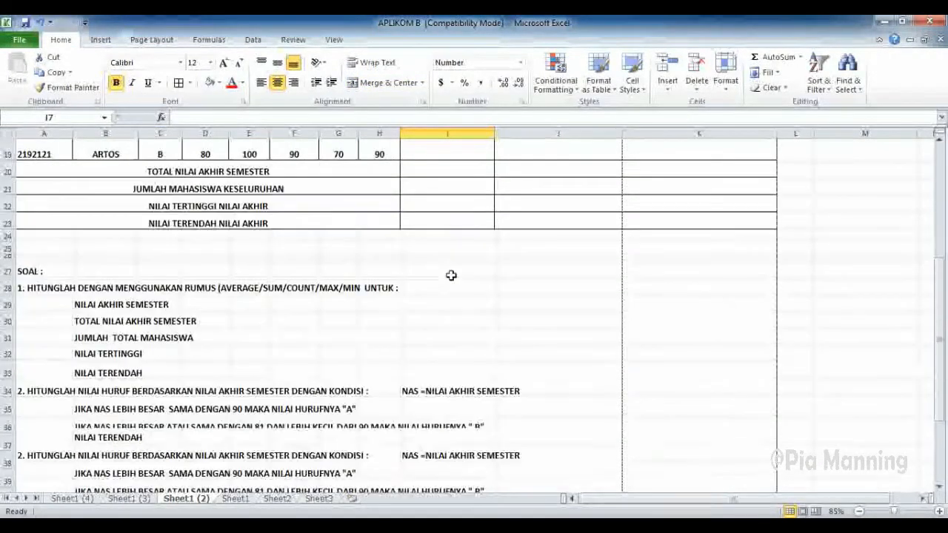
click(29, 272)
click(29, 286)
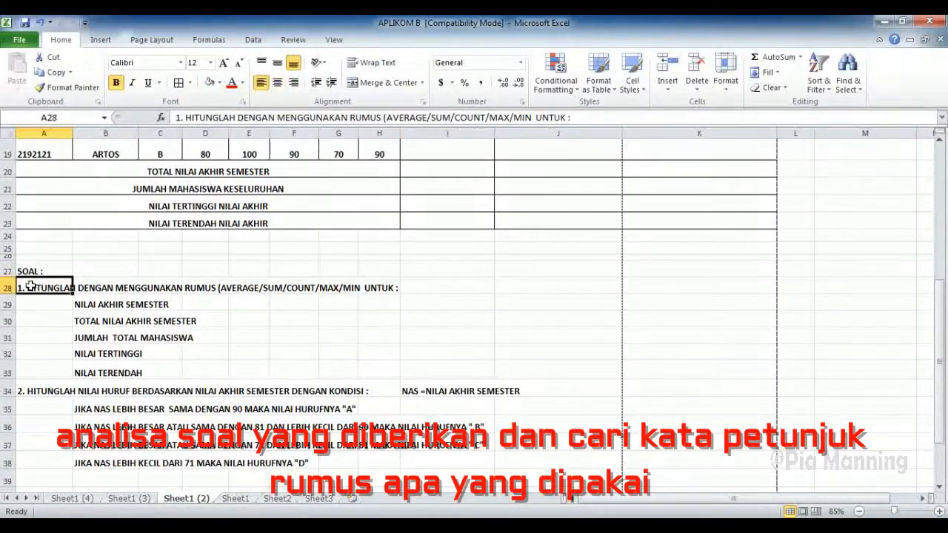
click(31, 272)
click(30, 287)
scroll(256, 362, up, 5)
scroll(266, 362, down, 5)
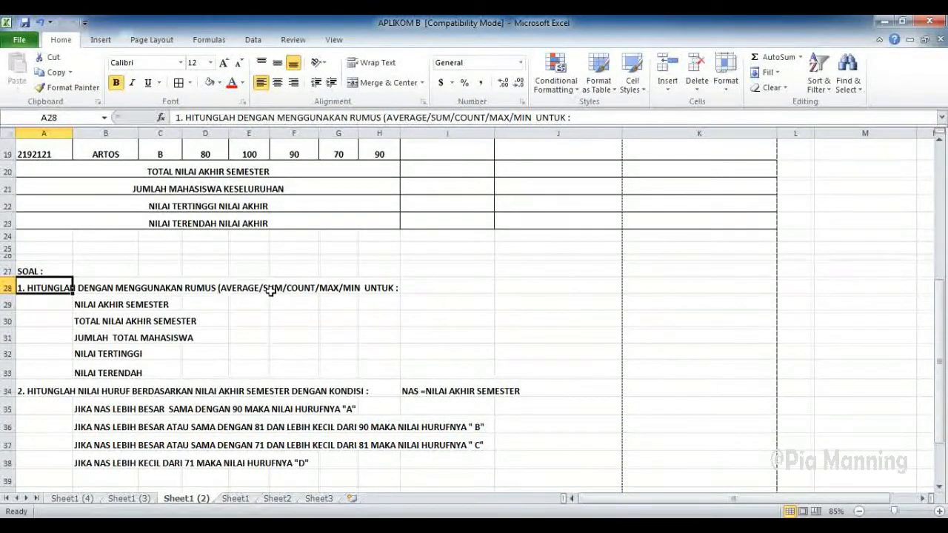
click(313, 289)
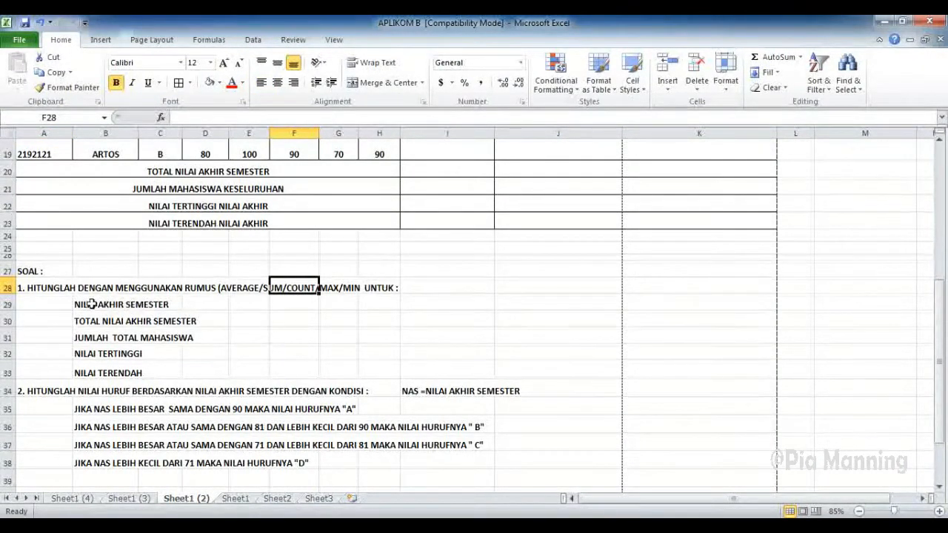
Step: Examine the first student's scores in D7:H7 and the matching NILAI AKHIR SEMESTER cell I7
scroll(87, 304, up, 5)
drag(201, 203, 368, 200)
click(423, 197)
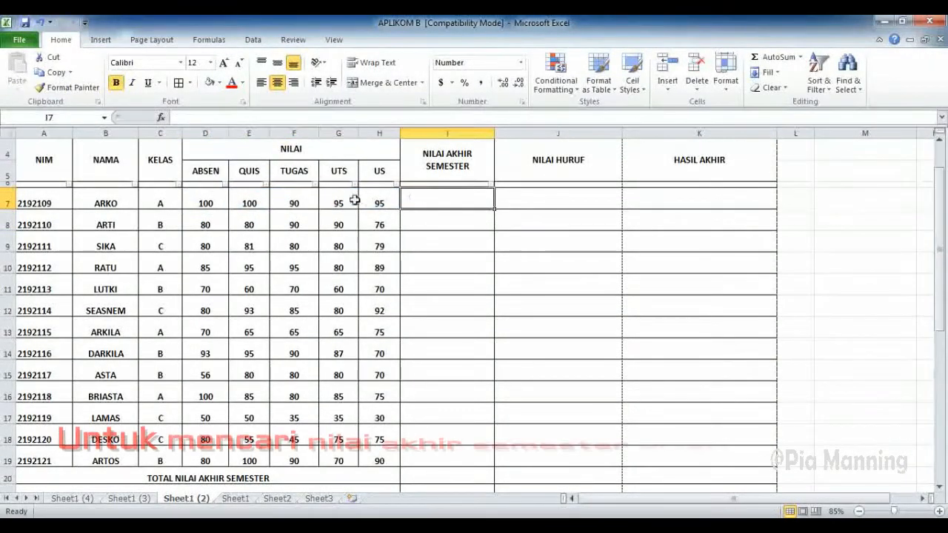
click(219, 202)
click(347, 202)
click(442, 195)
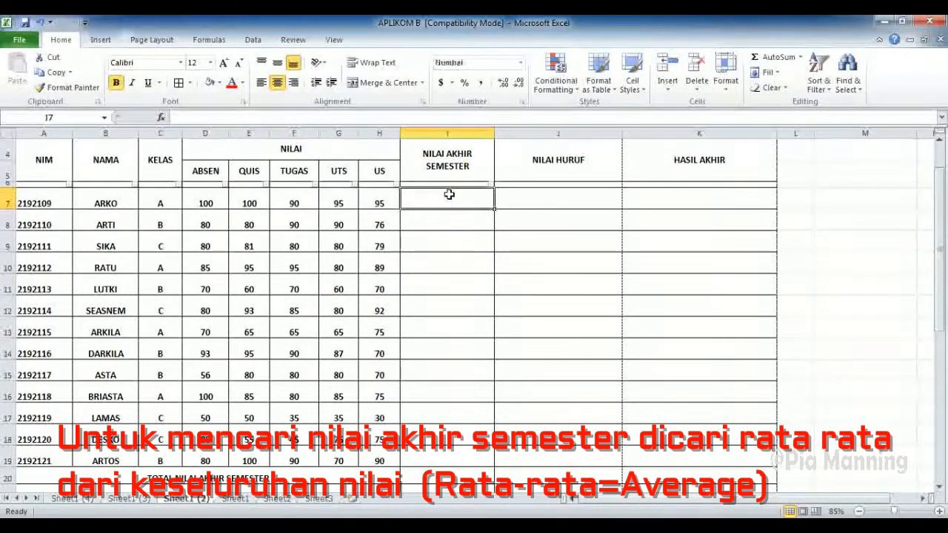
Step: Note the functions beside question 1's items, entering AVERAGE in F29 and SUM in F30
scroll(350, 301, down, 5)
click(303, 306)
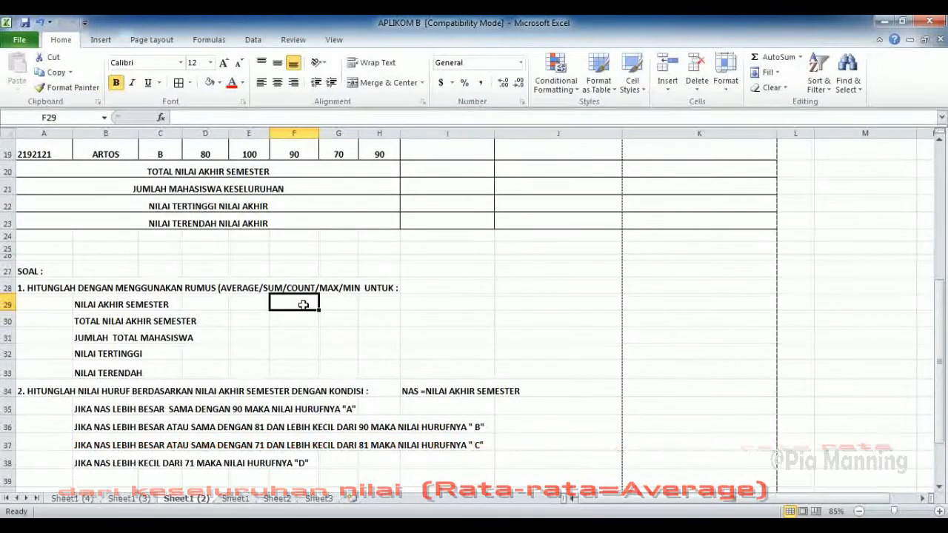
text(averag)
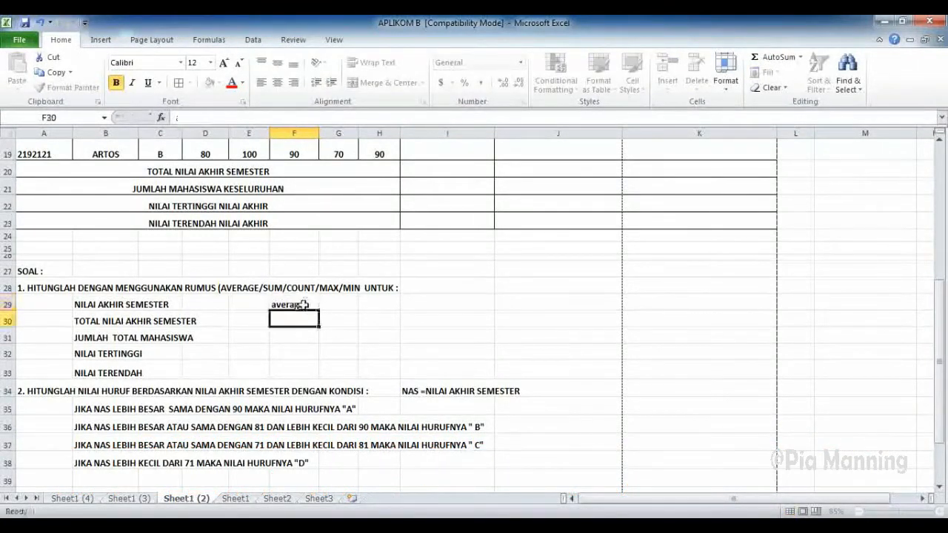
scroll(303, 305, down, 2)
text(SUM)
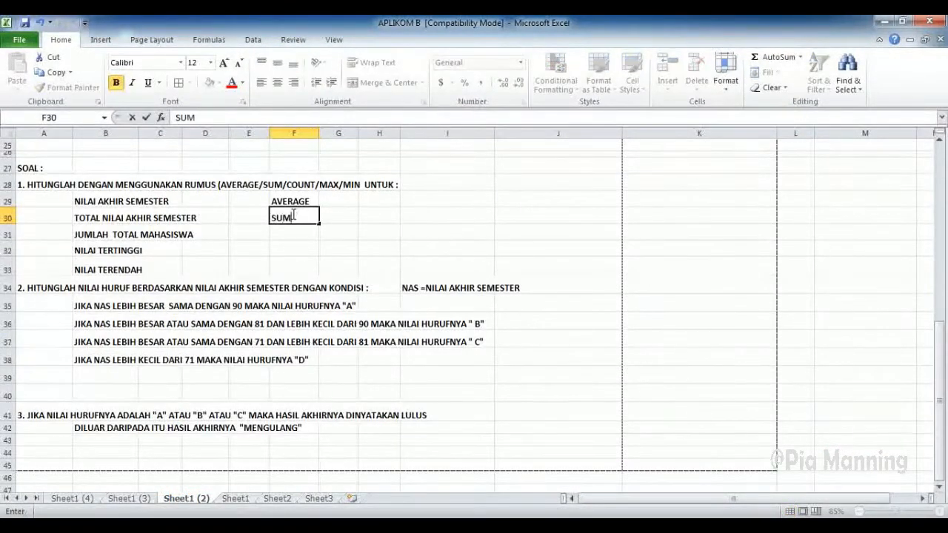
click(333, 261)
Step: Calculate the first student's NILAI AKHIR SEMESTER in I7 with =AVERAGE(D7:H7)
scroll(348, 238, up, 6)
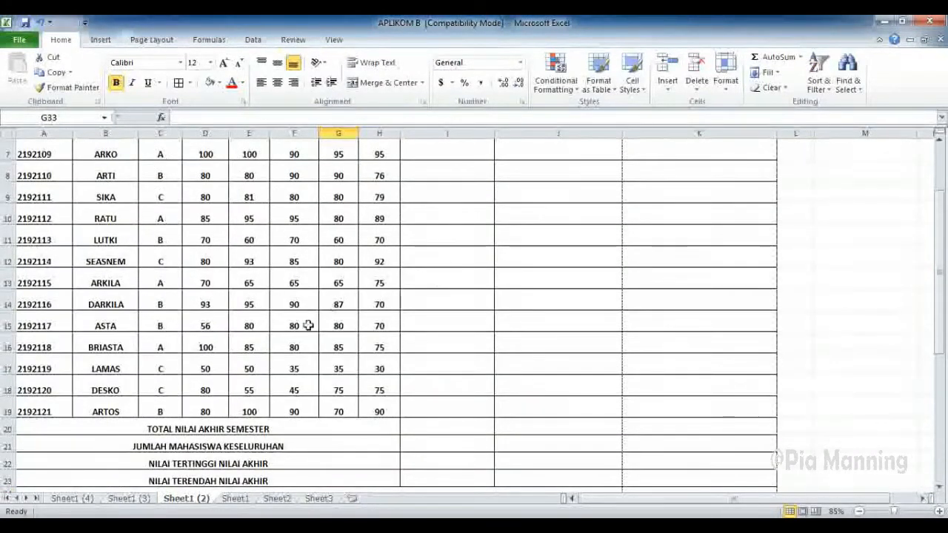
scroll(307, 324, down, 4)
click(122, 304)
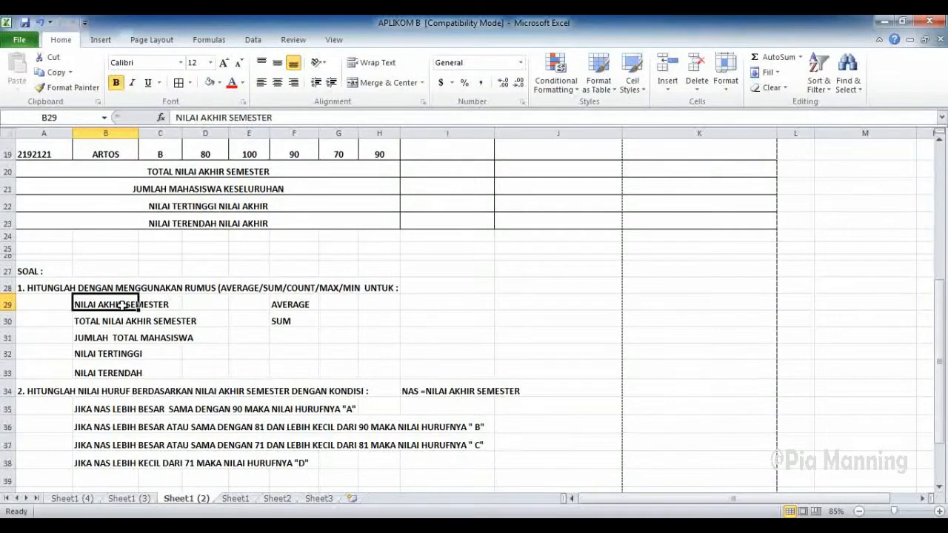
scroll(431, 255, up, 6)
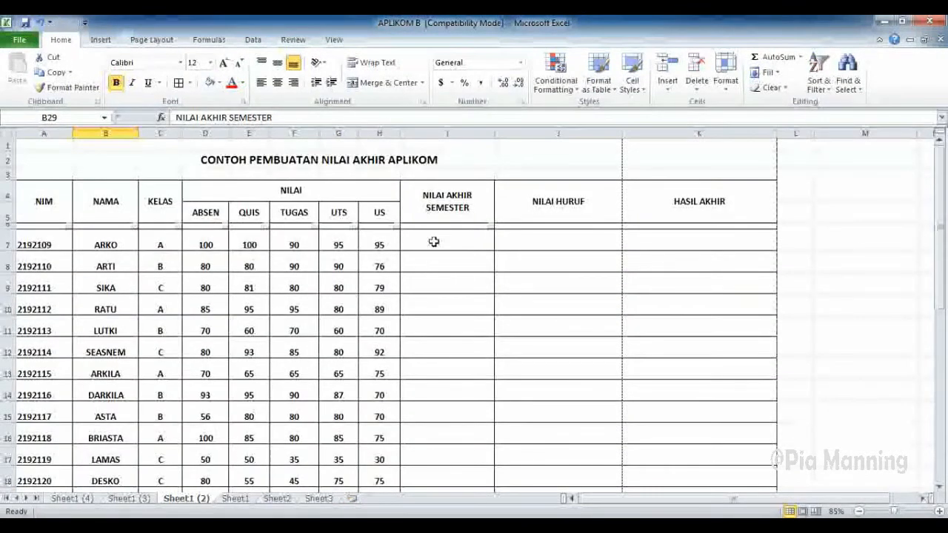
click(434, 241)
text(=)
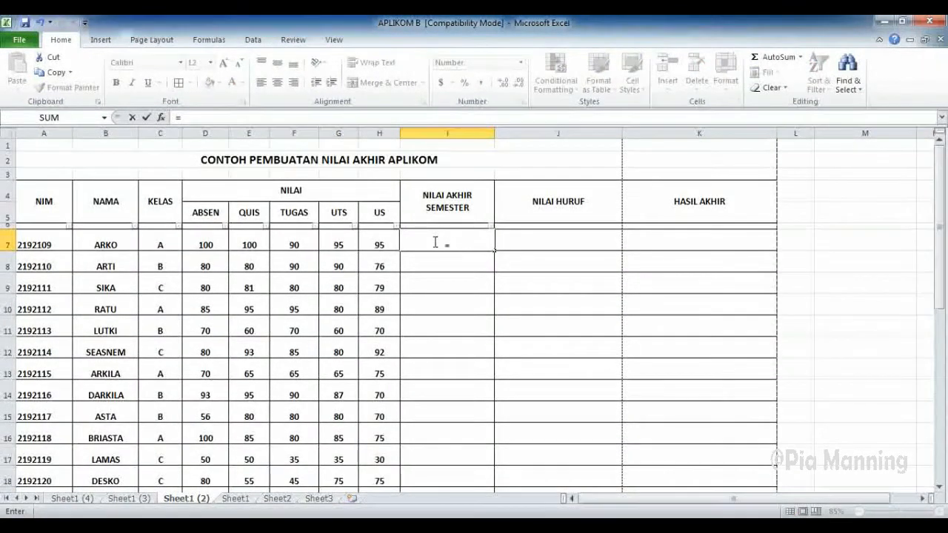
text(AVERAGE)
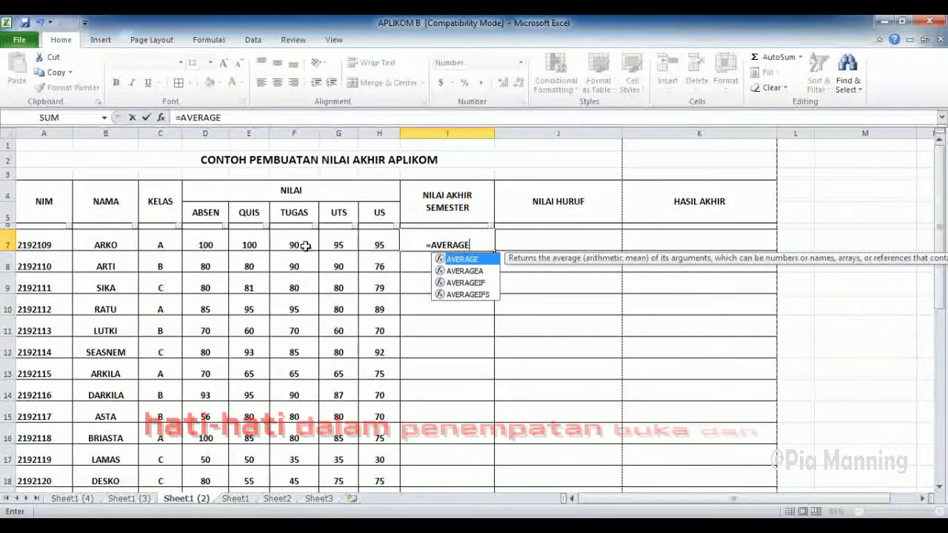
text(()
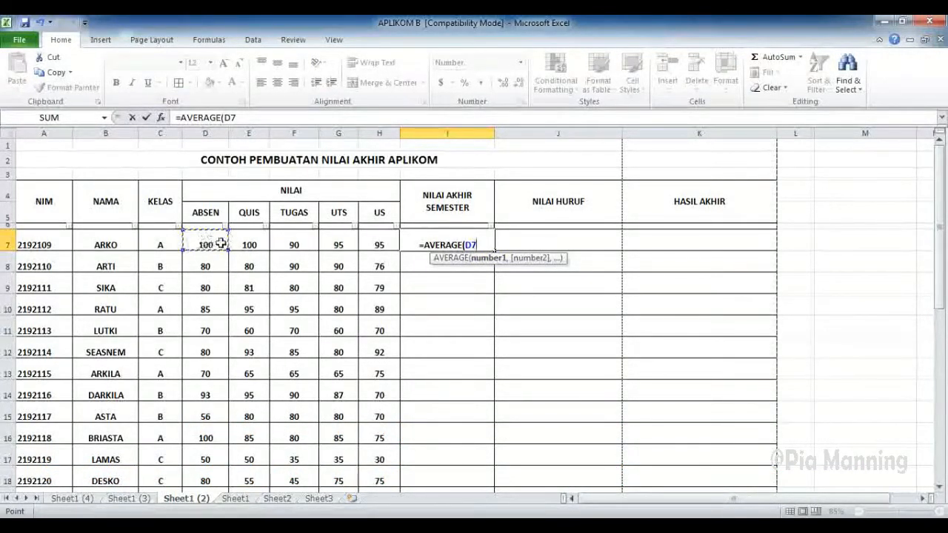
drag(221, 244, 364, 246)
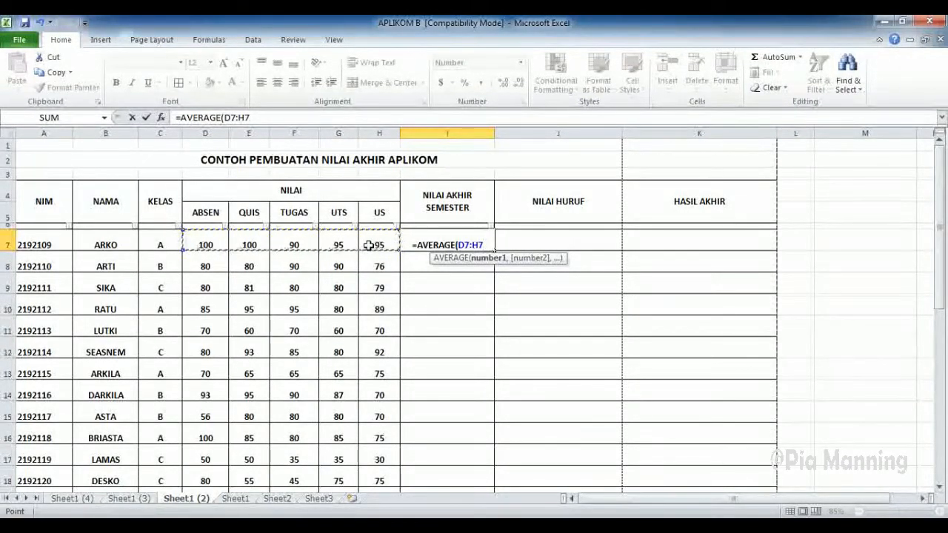
text())
key(Return)
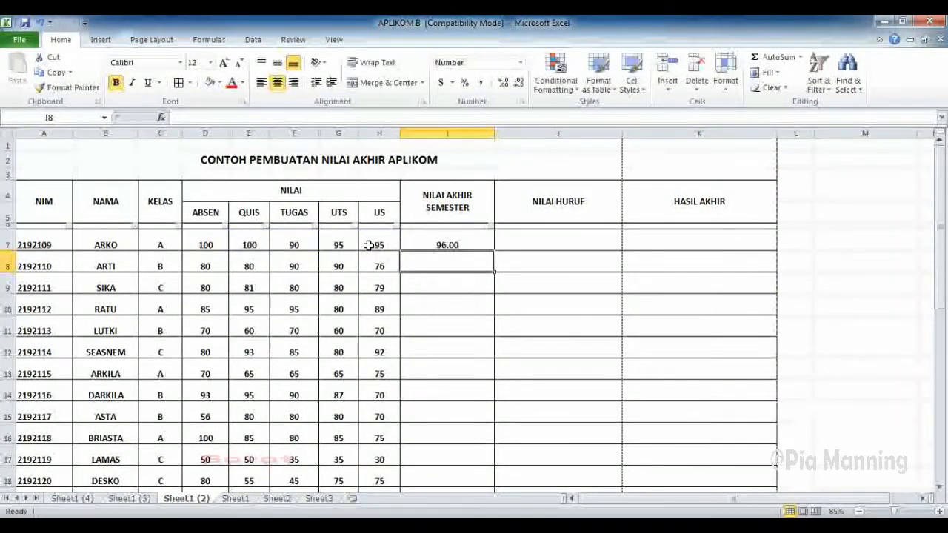
Step: Fill the average formula from I7 down to I19 for all students
click(433, 243)
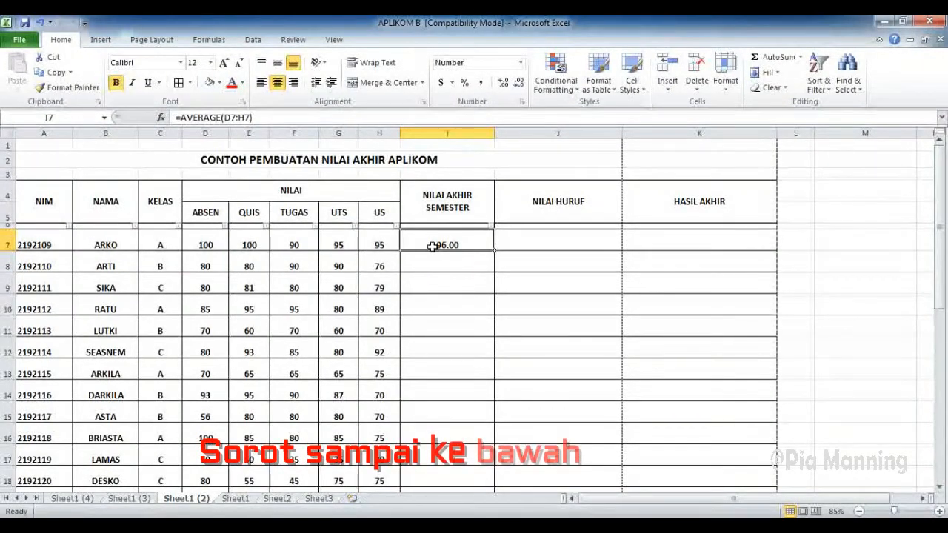
scroll(437, 241, down, 1)
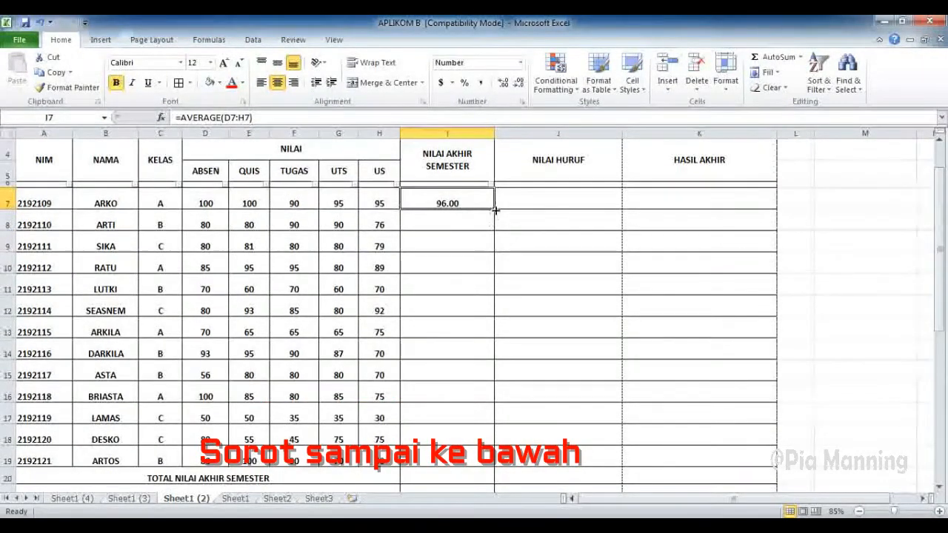
drag(494, 210, 495, 378)
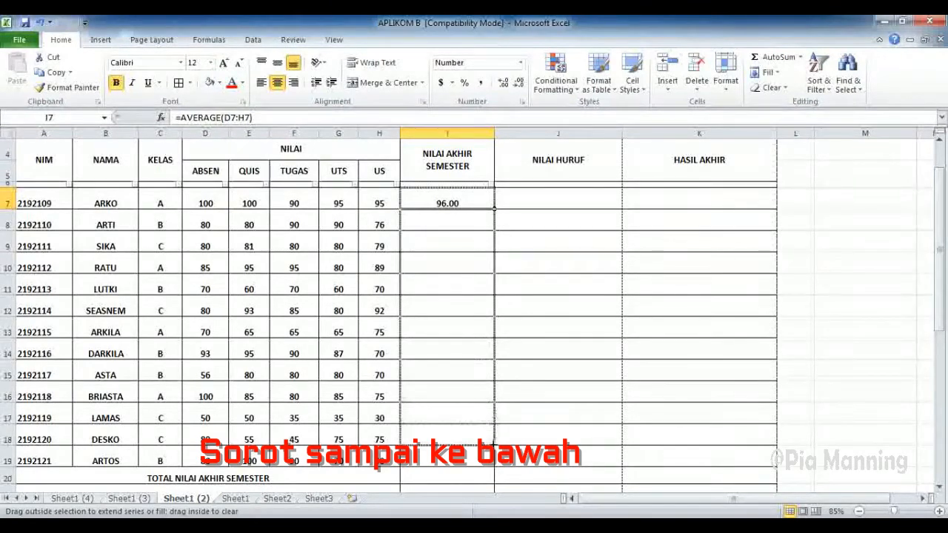
drag(496, 443, 495, 463)
scroll(482, 368, down, 2)
scroll(432, 413, up, 1)
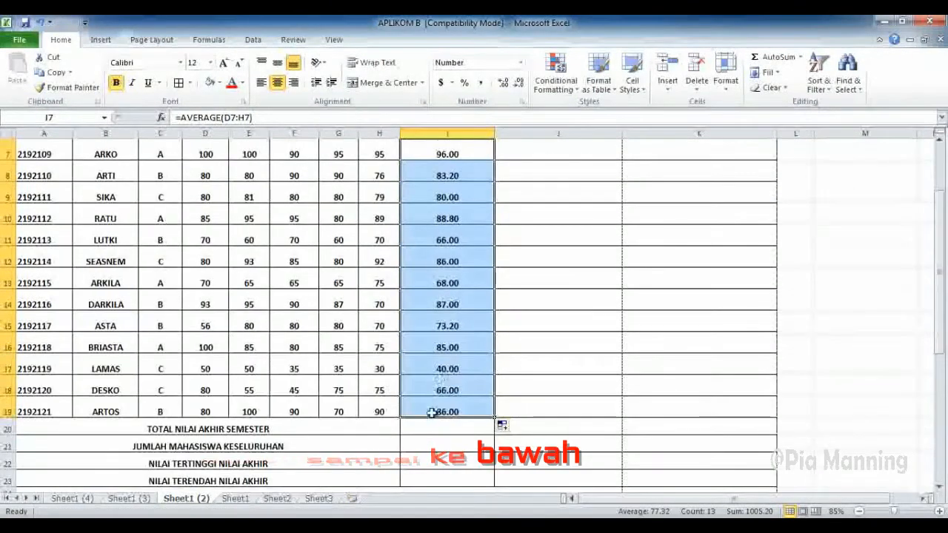
Step: Calculate TOTAL NILAI AKHIR SEMESTER in I20 with =SUM(I7:I19)
scroll(440, 388, down, 1)
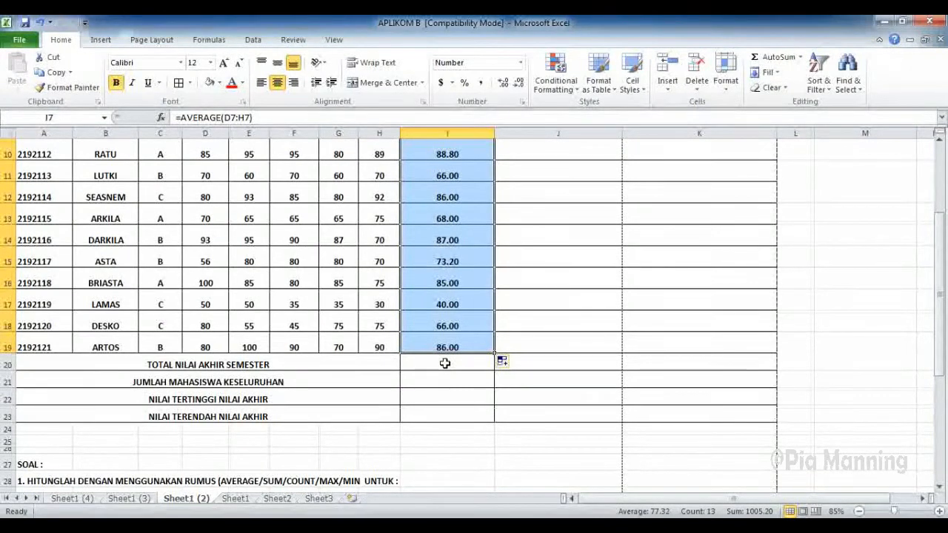
scroll(444, 363, down, 1)
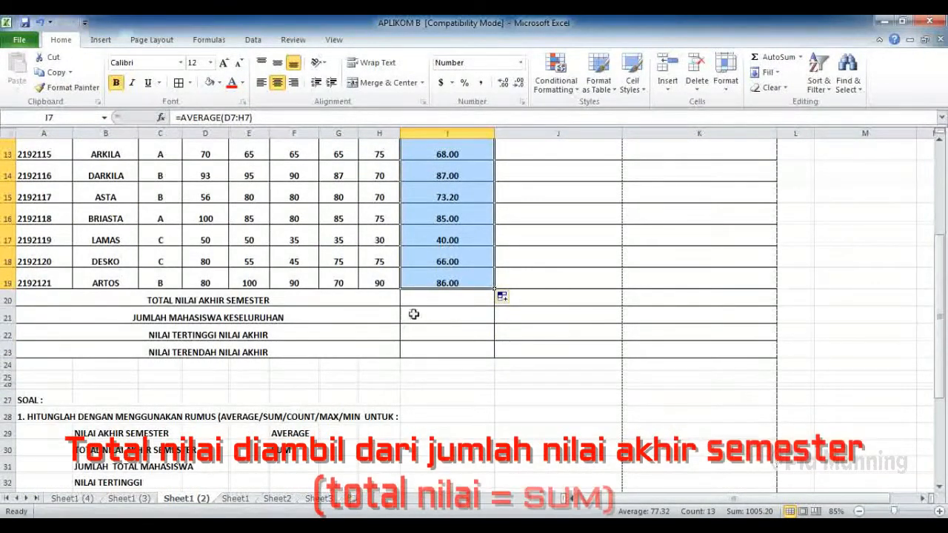
click(434, 298)
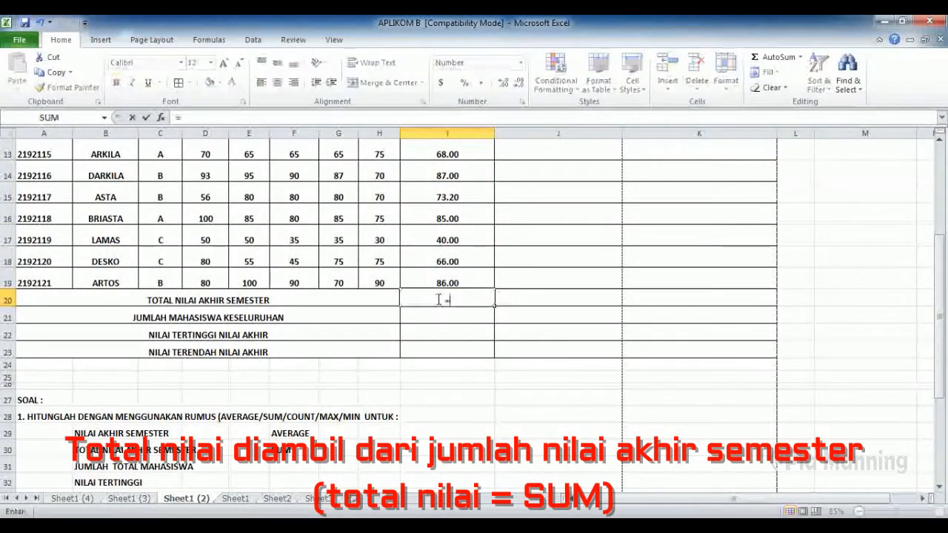
text(=sum()
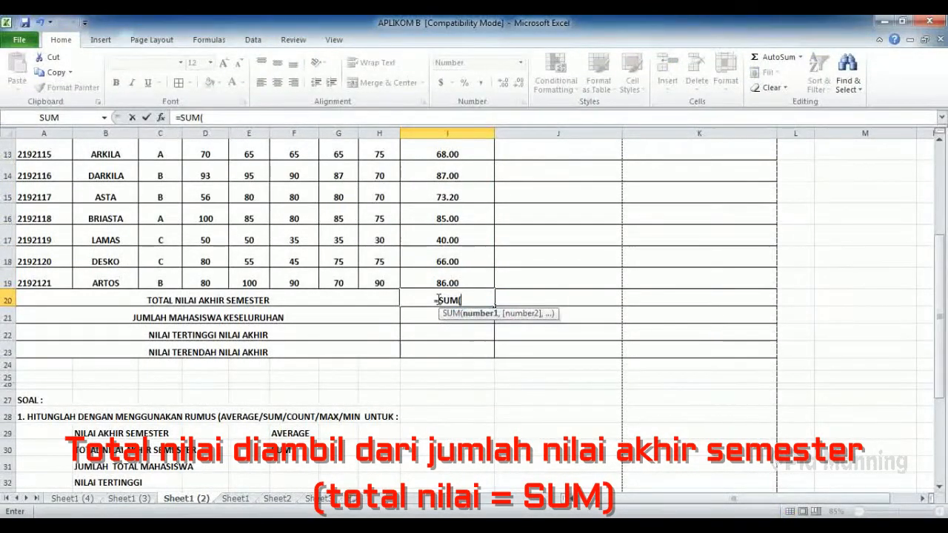
scroll(441, 288, up, 3)
click(446, 199)
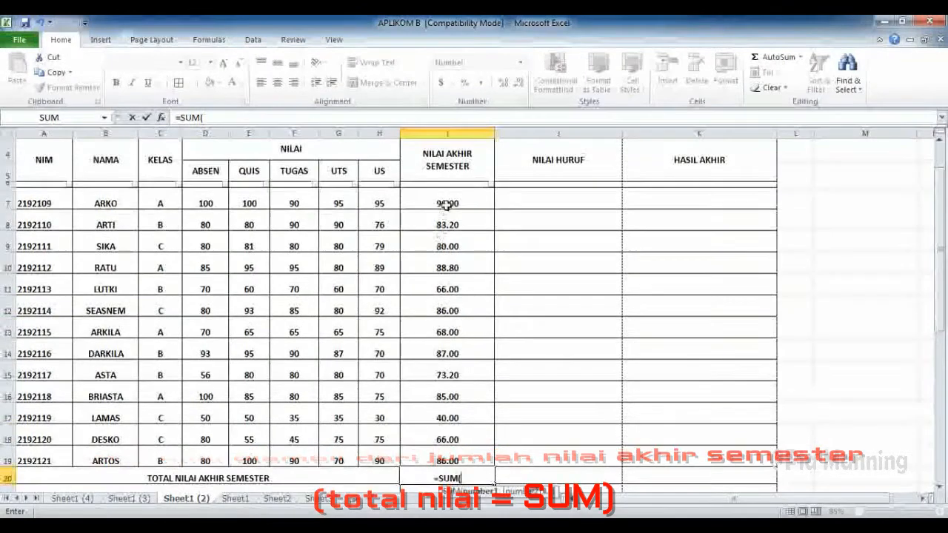
drag(449, 194, 463, 410)
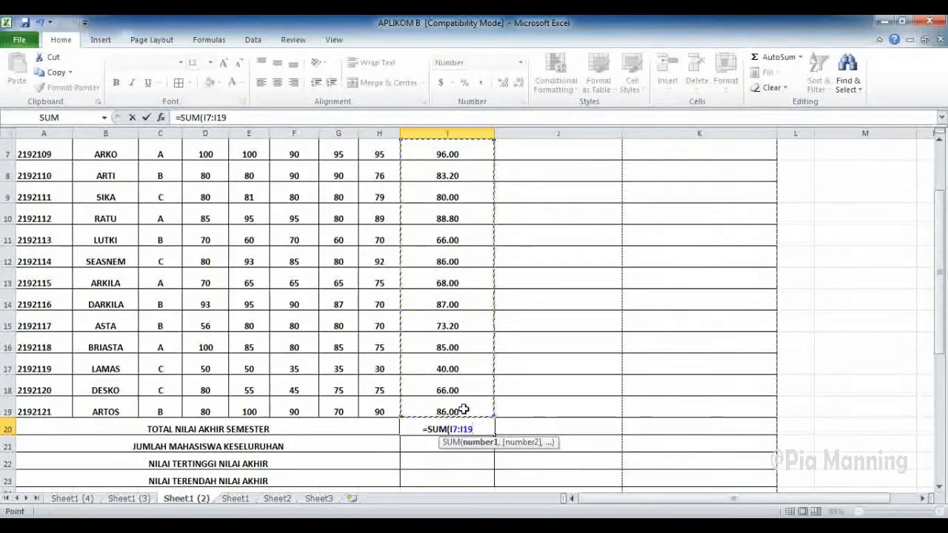
text())
key(Return)
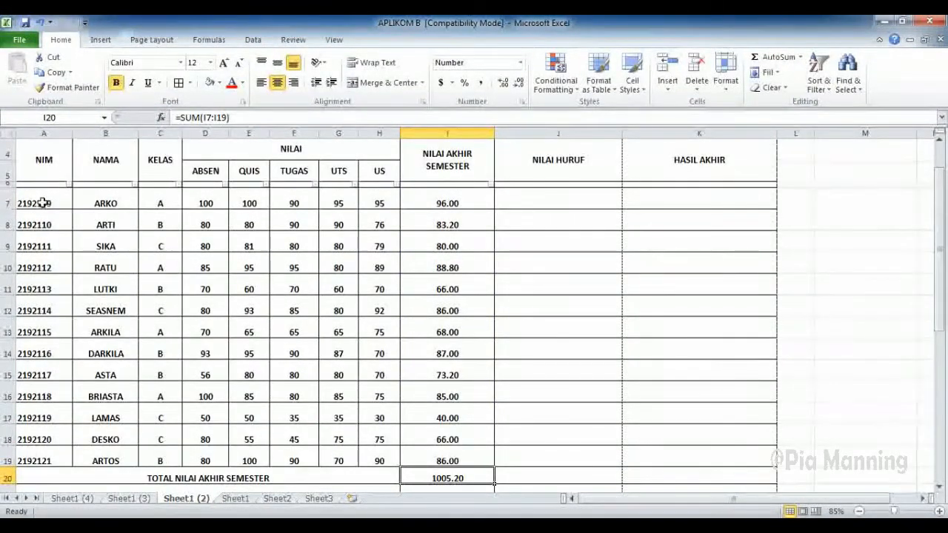
Step: Calculate JUMLAH MAHASISWA KESELURUHAN in I21 by counting the NIM values with =COUNT(A7:A19)
scroll(37, 202, down, 2)
scroll(33, 200, up, 2)
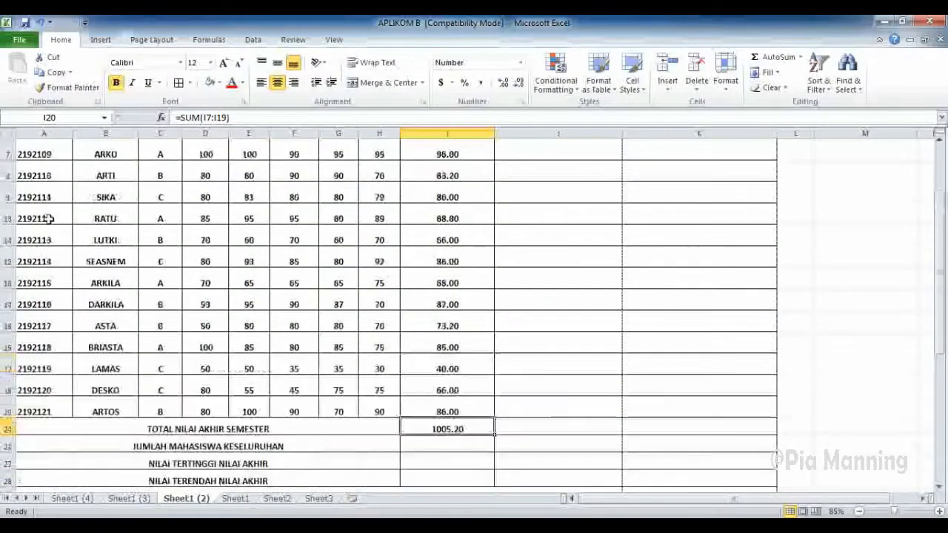
drag(31, 200, 45, 459)
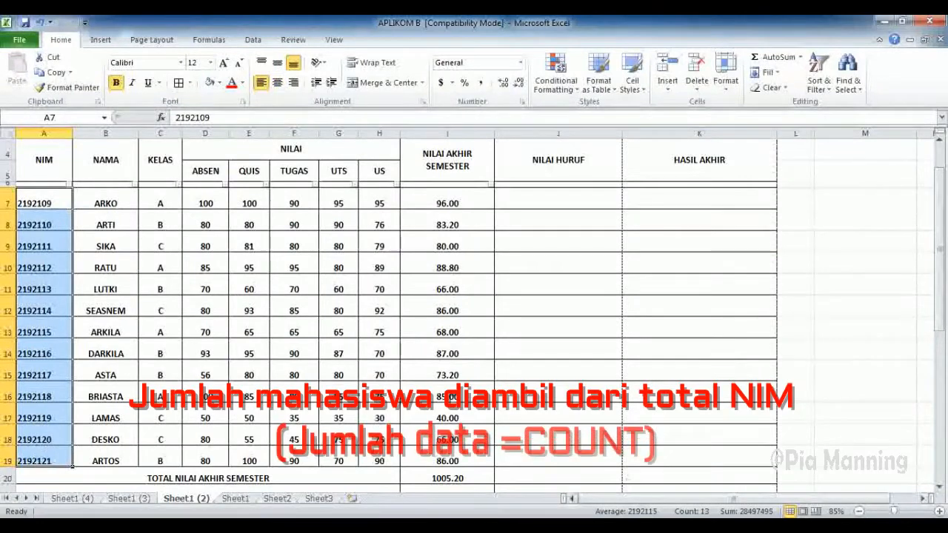
scroll(700, 478, down, 4)
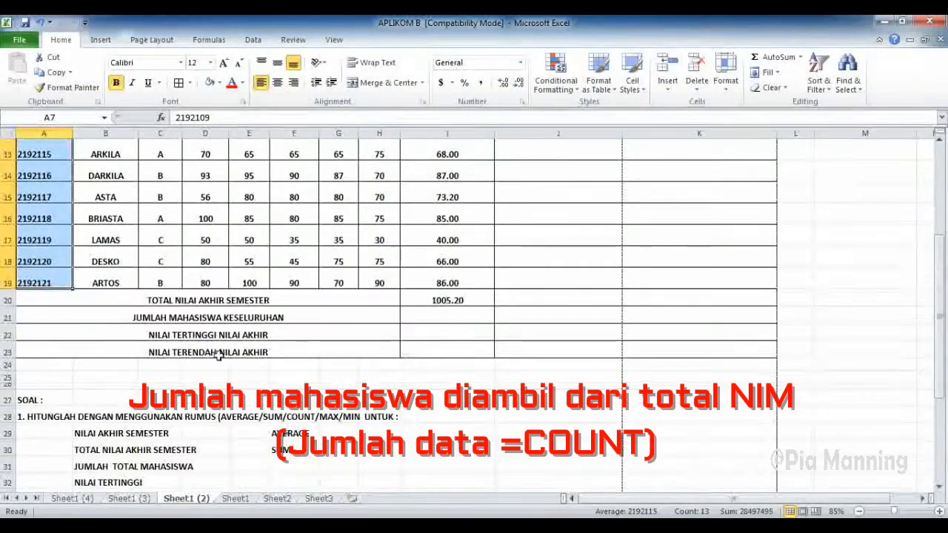
click(437, 245)
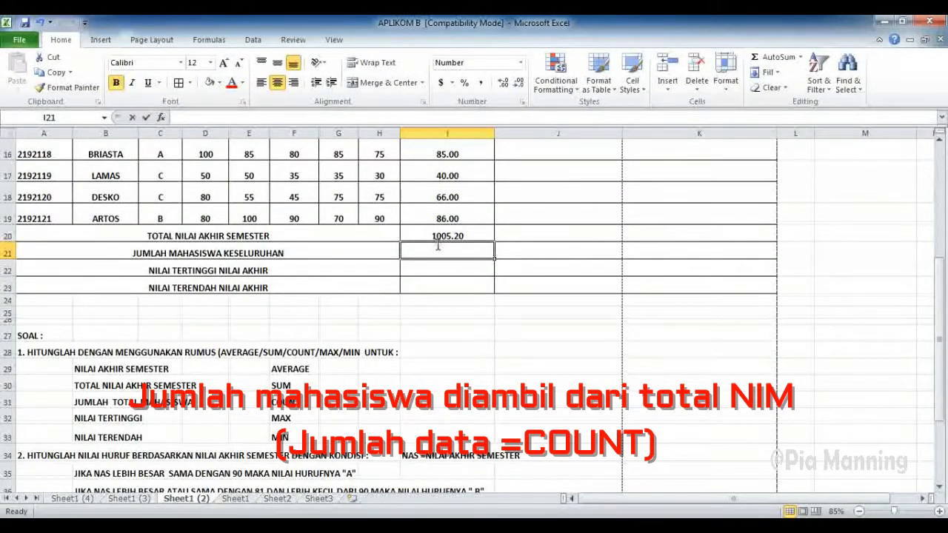
text(=COUNT)
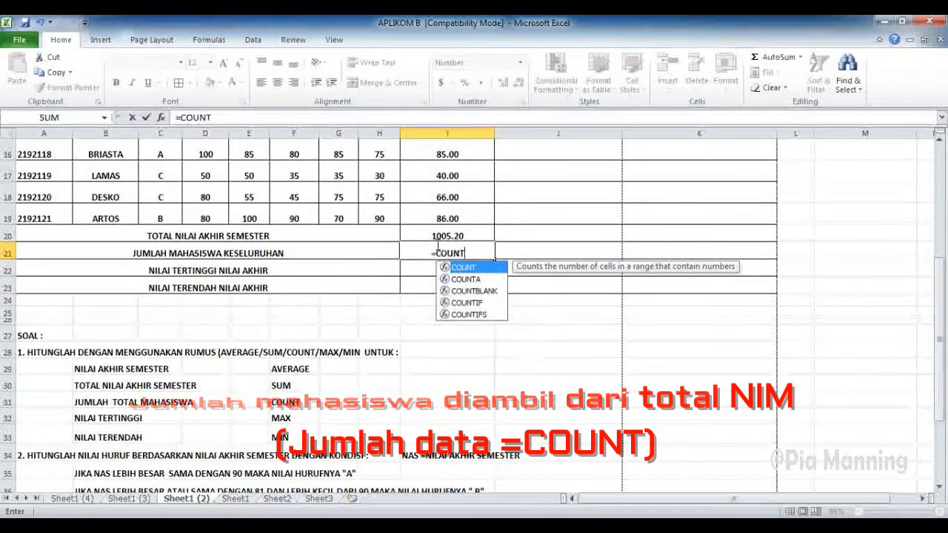
text(()
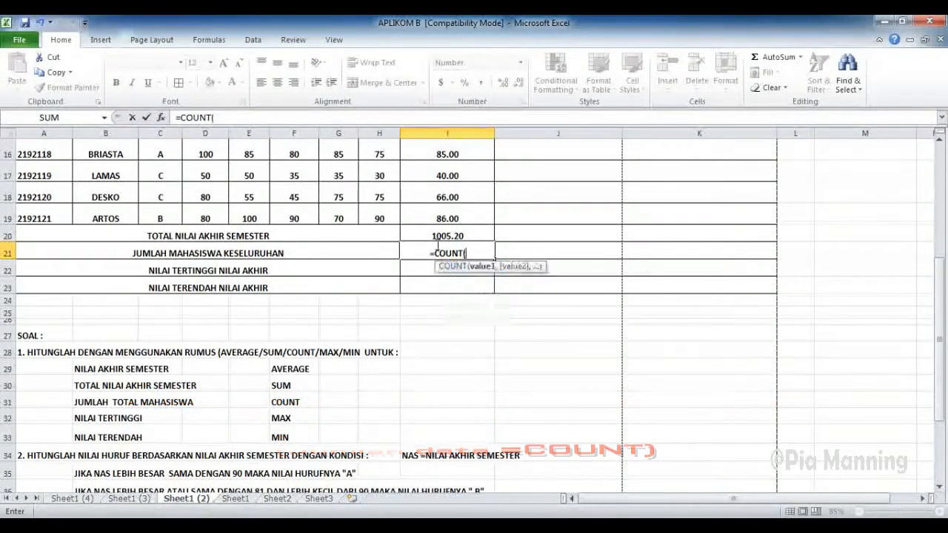
scroll(27, 239, up, 4)
scroll(37, 191, down, 1)
scroll(36, 184, up, 1)
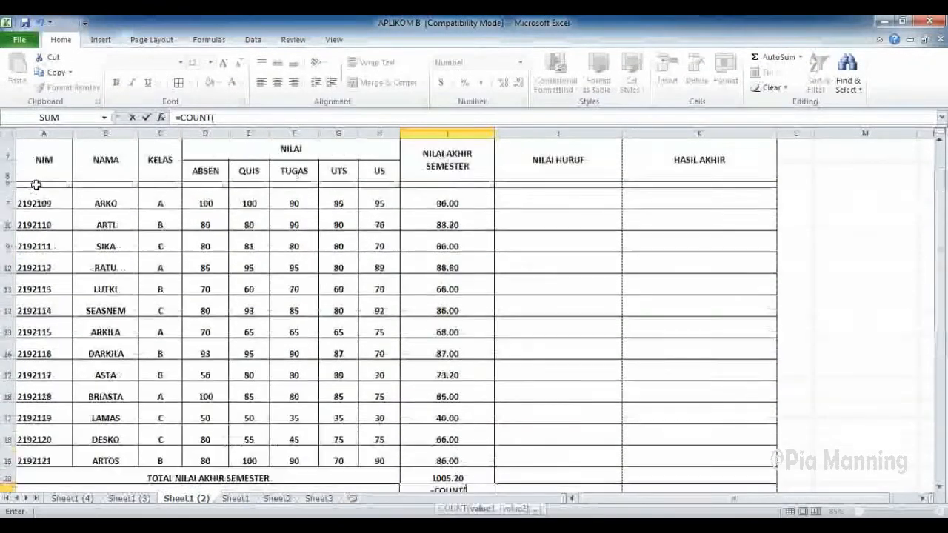
click(46, 197)
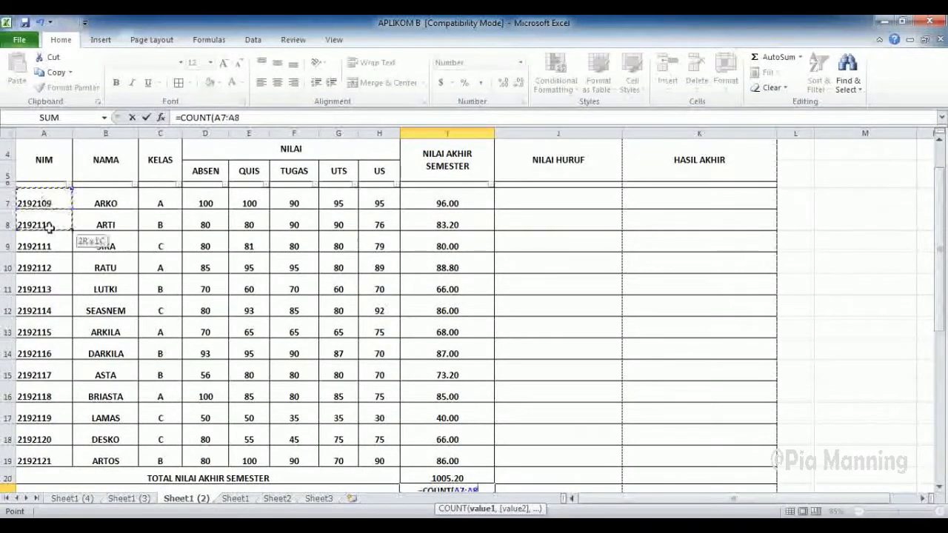
drag(46, 227, 47, 461)
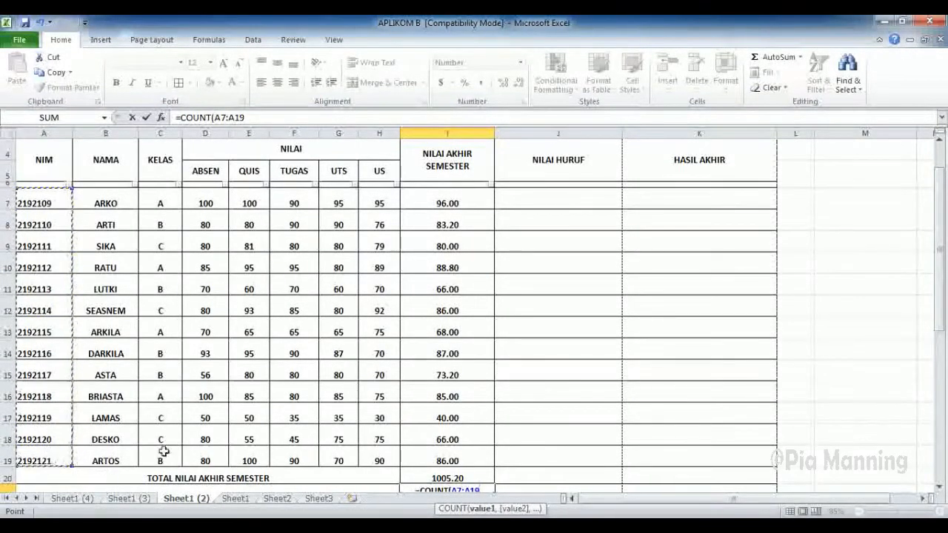
scroll(164, 451, down, 2)
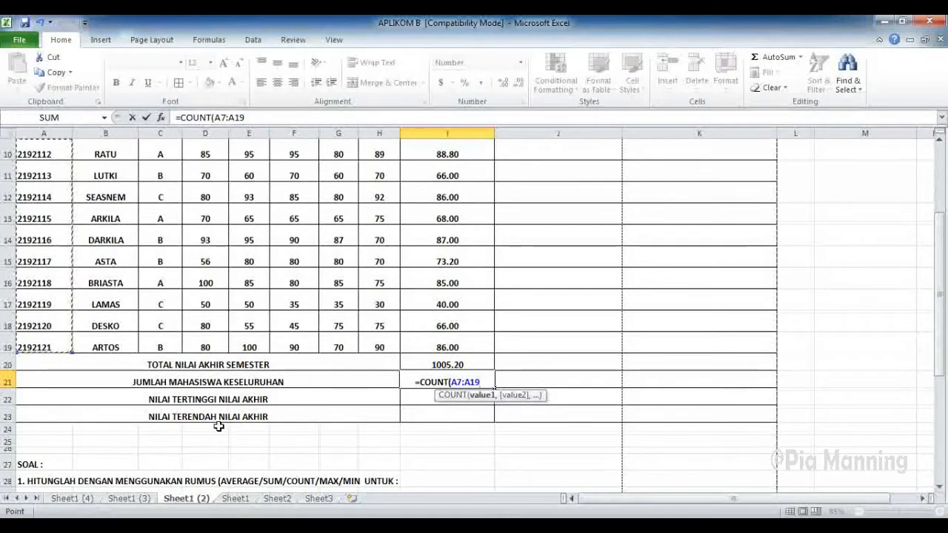
text())
key(Return)
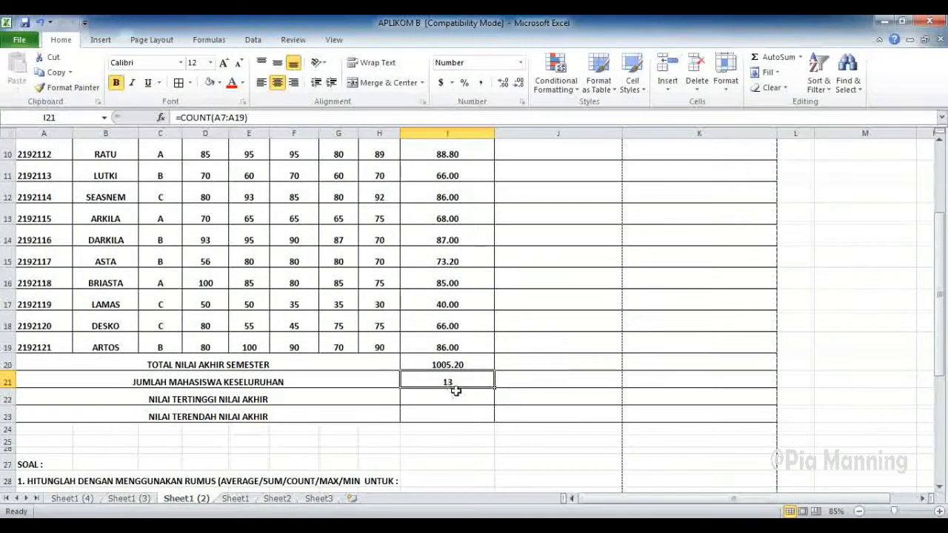
Step: Calculate NILAI TERTINGGI NILAI AKHIR in I22 with =MAX(I7:I19)
scroll(454, 370, down, 1)
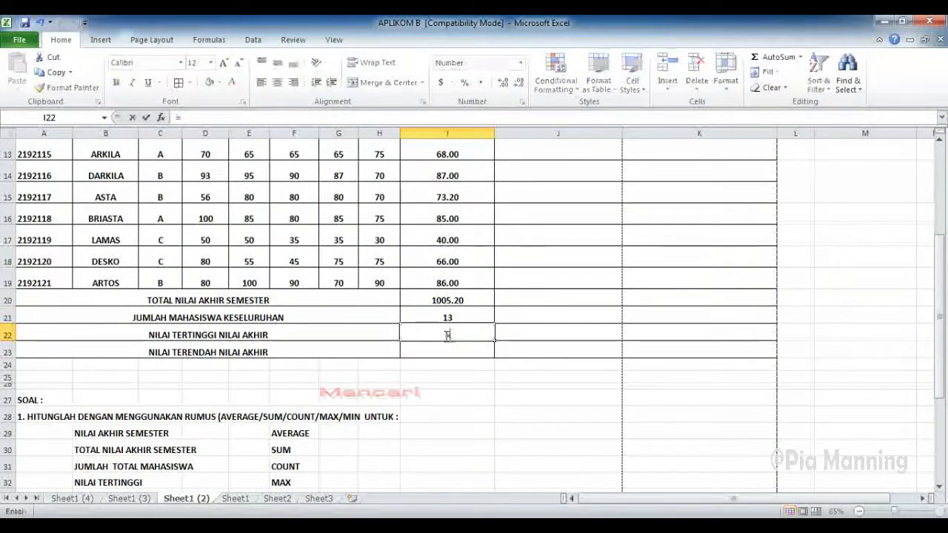
text(=MAX)
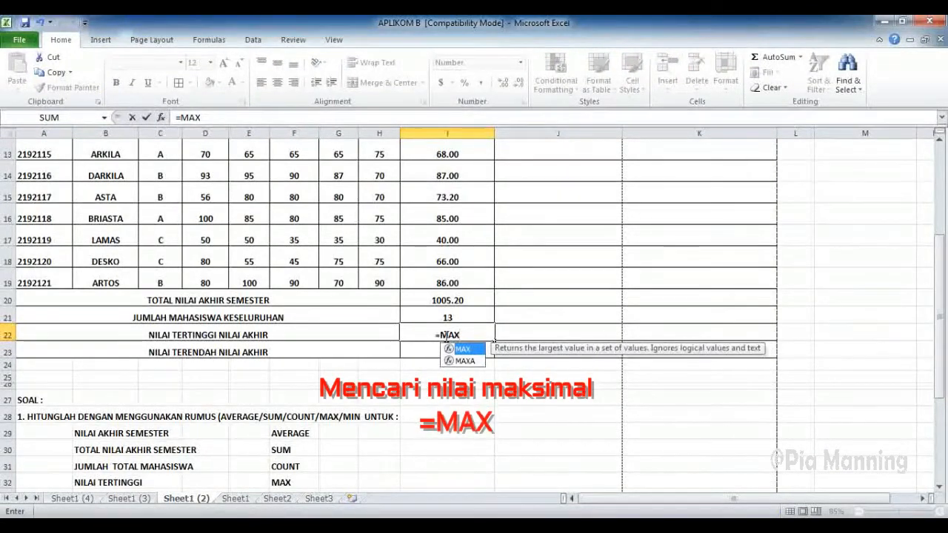
text(()
scroll(433, 335, up, 4)
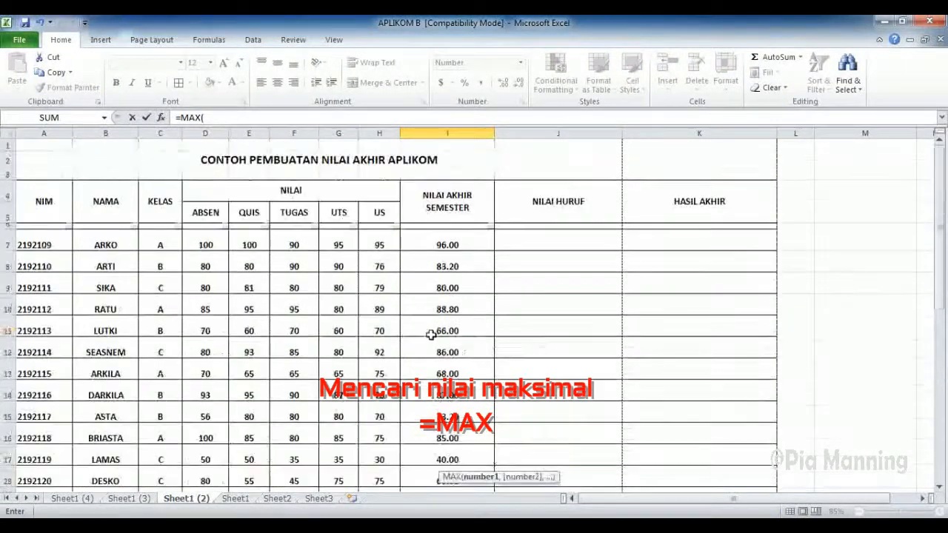
click(443, 240)
drag(448, 296, 449, 413)
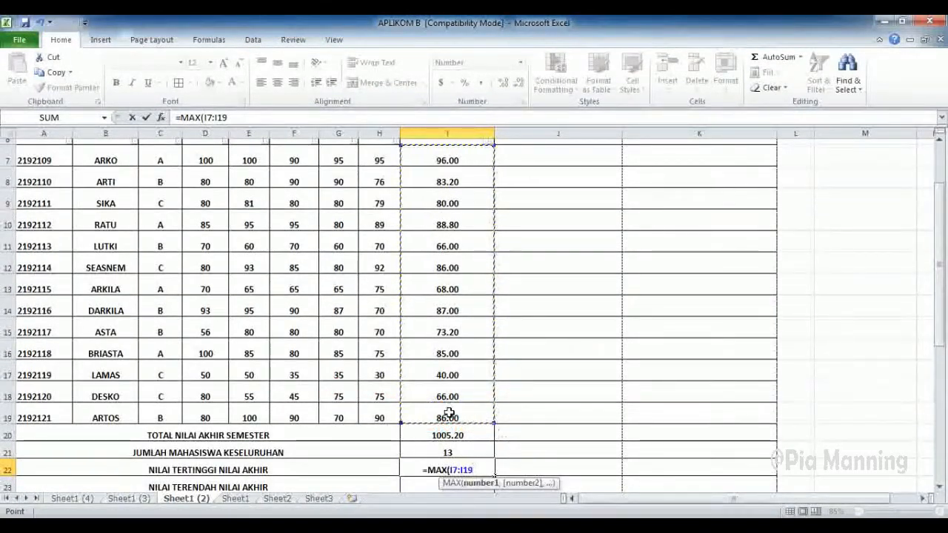
text())
key(Return)
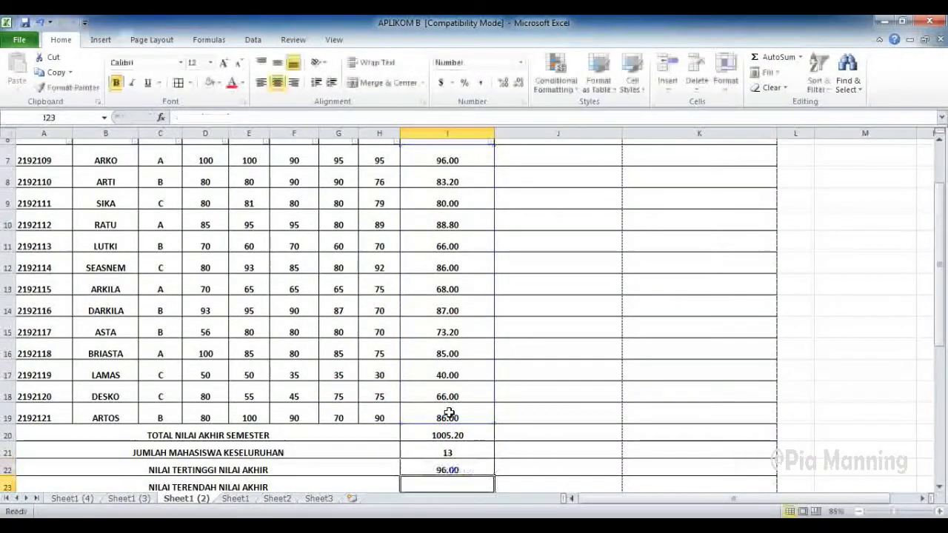
scroll(449, 414, down, 4)
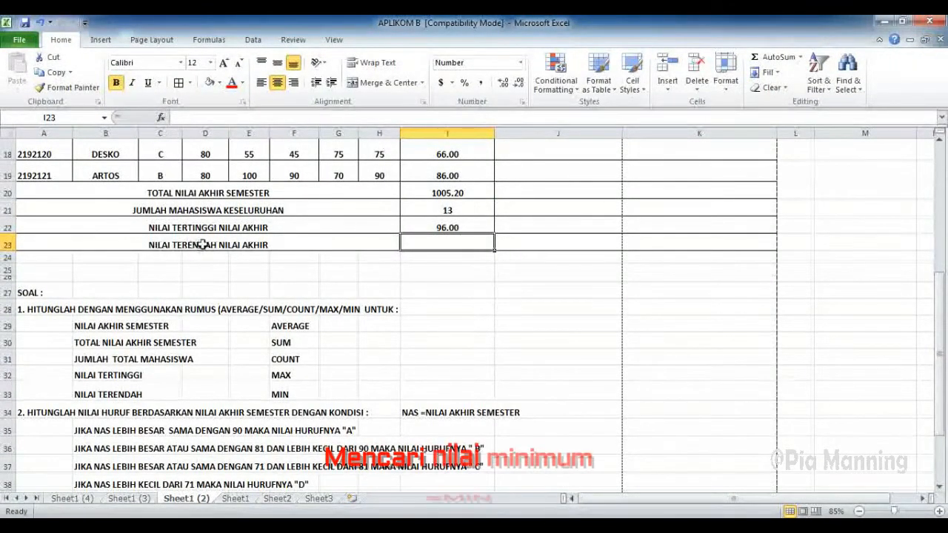
scroll(406, 285, up, 4)
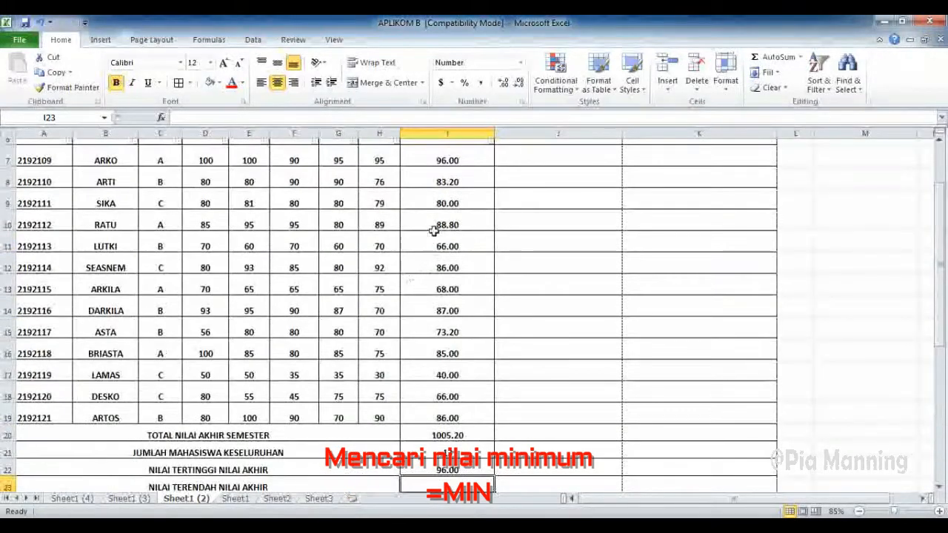
scroll(465, 346, down, 2)
text(=)
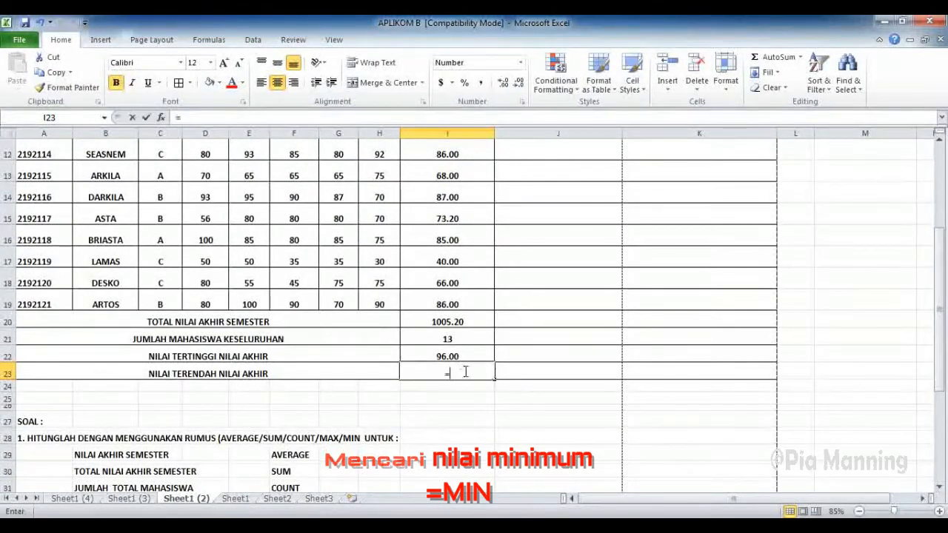
text(MIN()
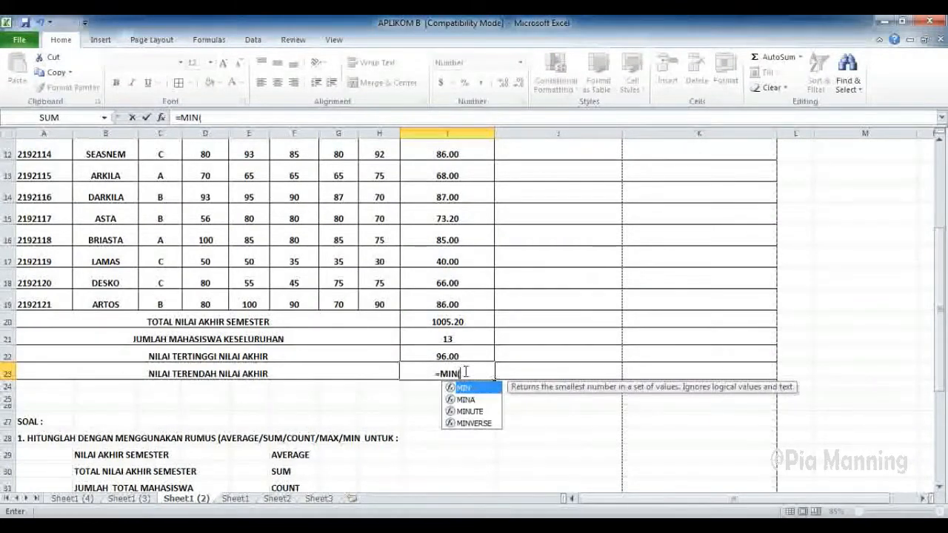
scroll(415, 359, up, 3)
click(441, 211)
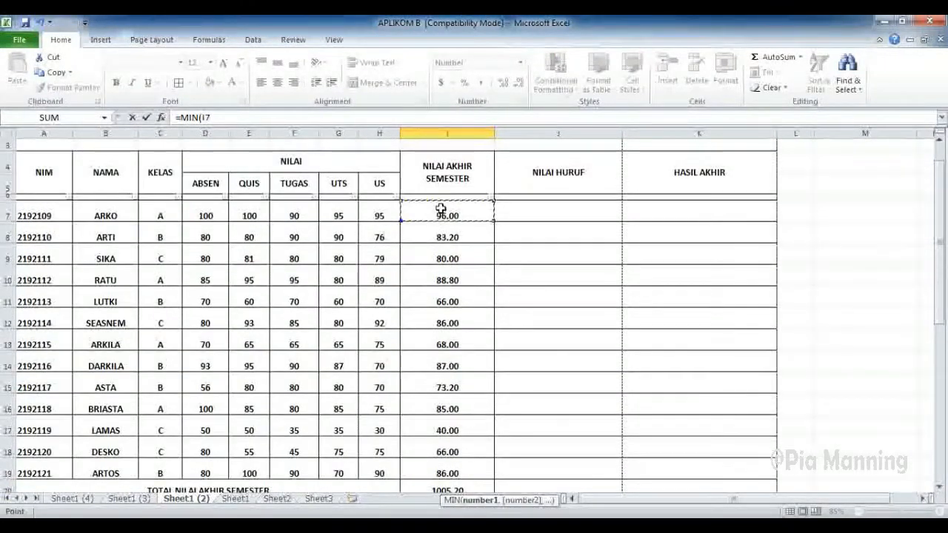
scroll(481, 296, down, 5)
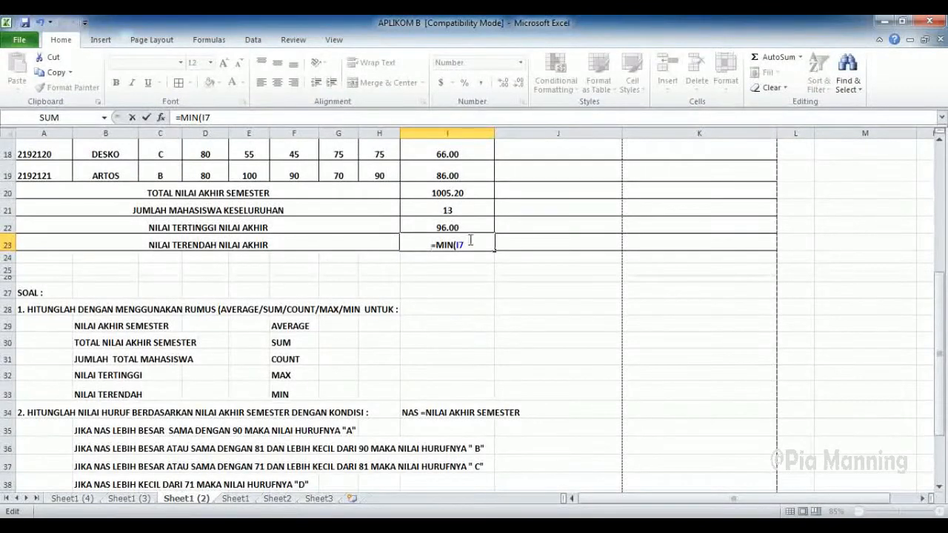
Step: Calculate NILAI TERENDAH NILAI AKHIR in I23 with =MIN(I7:I19)
text(=)
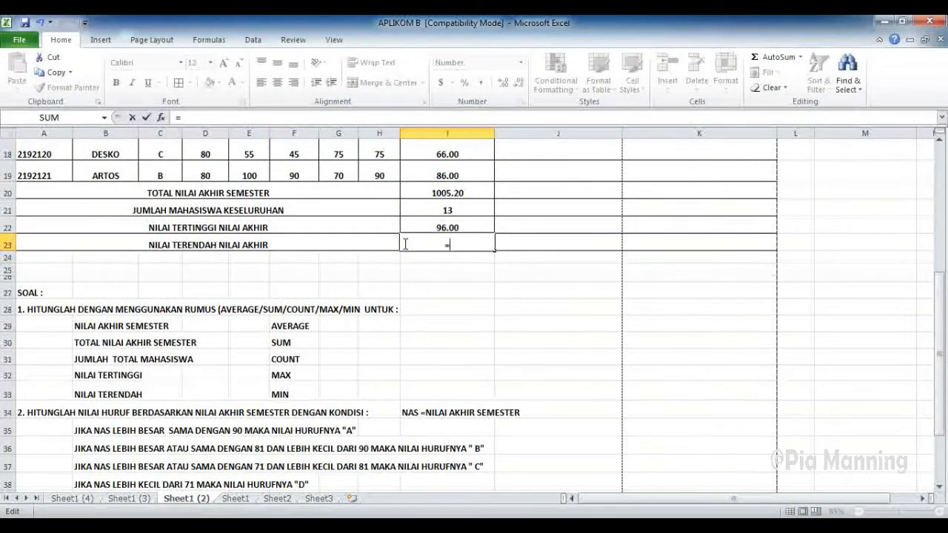
text(=)
scroll(438, 325, up, 1)
text(MIN()
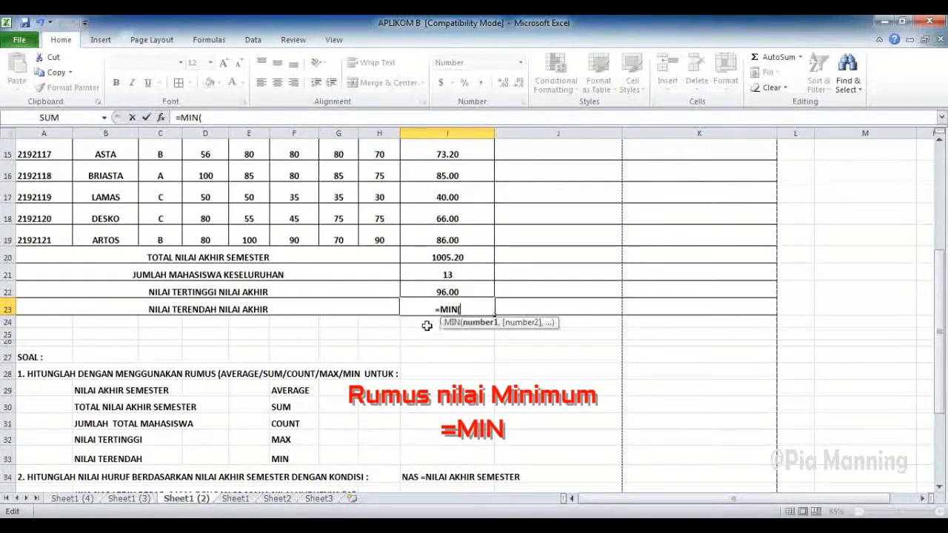
scroll(400, 325, up, 4)
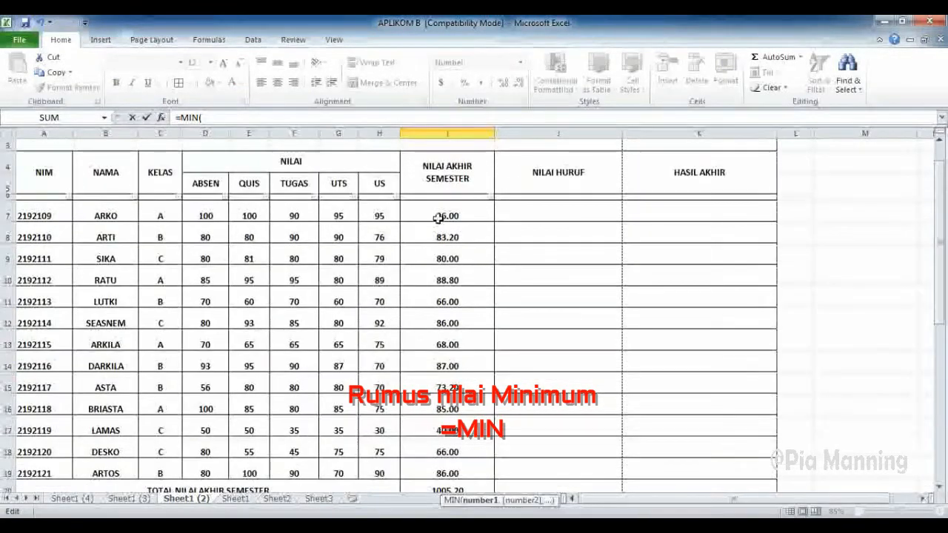
drag(438, 218, 466, 460)
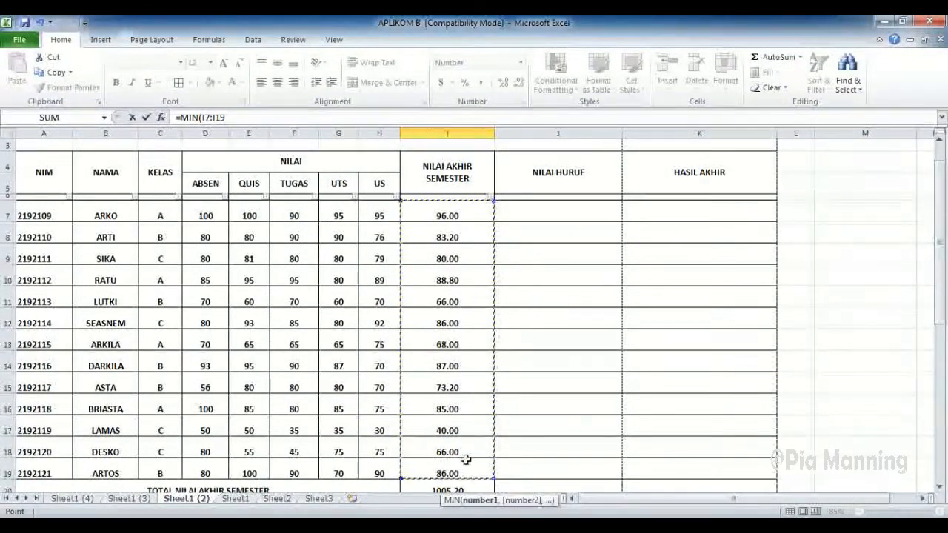
text())
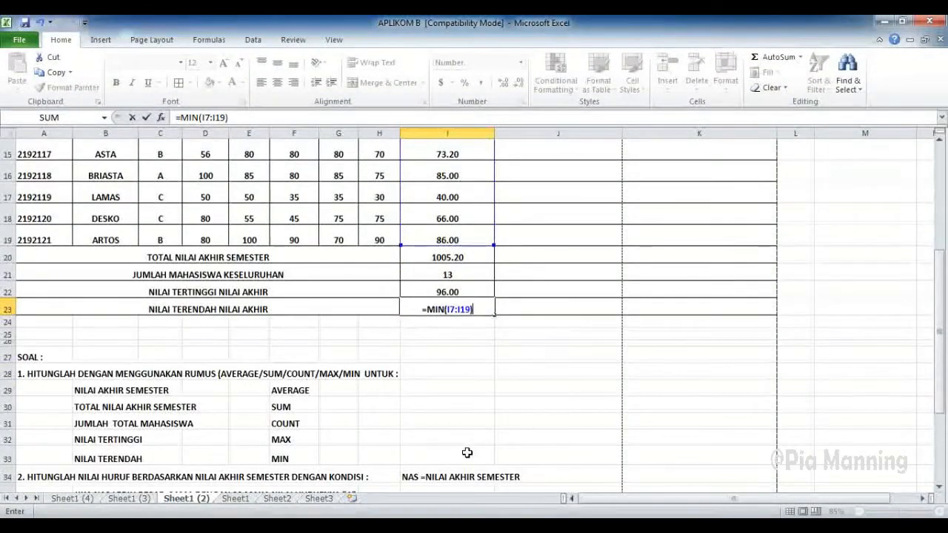
key(Return)
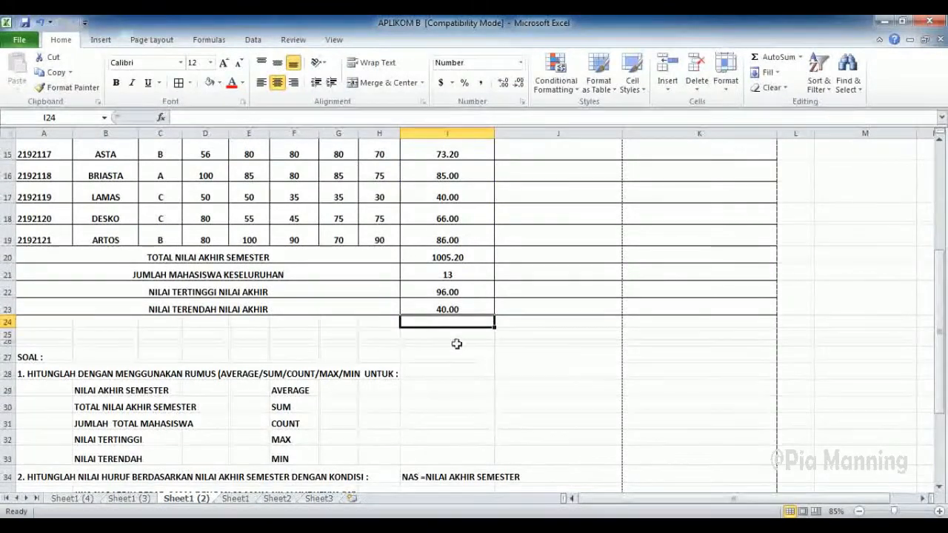
Step: Highlight the student grade in I17 that matches the MIN result with a light green fill
click(447, 305)
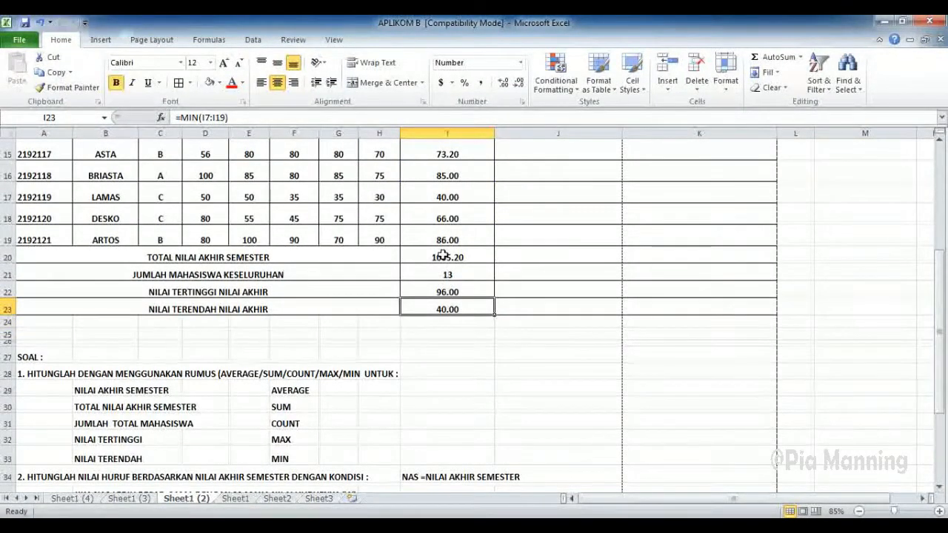
click(444, 193)
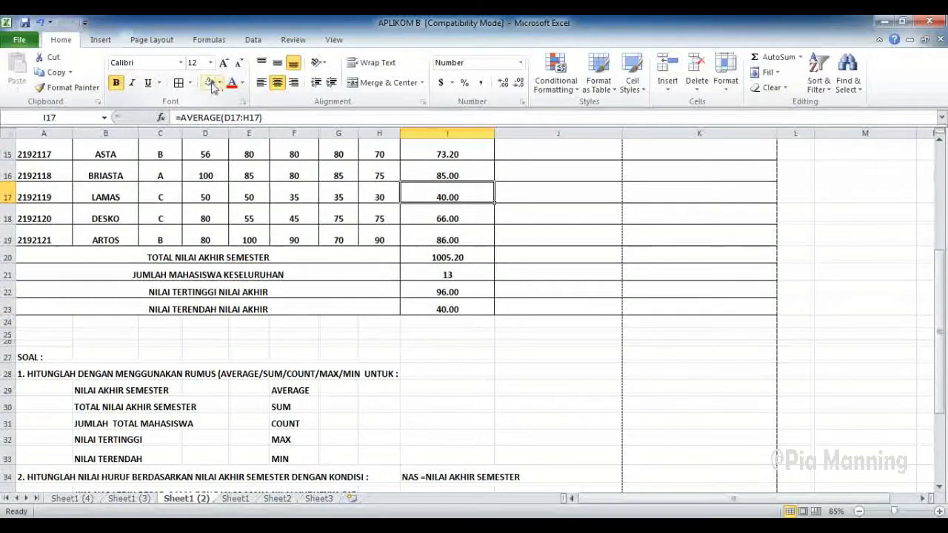
click(219, 83)
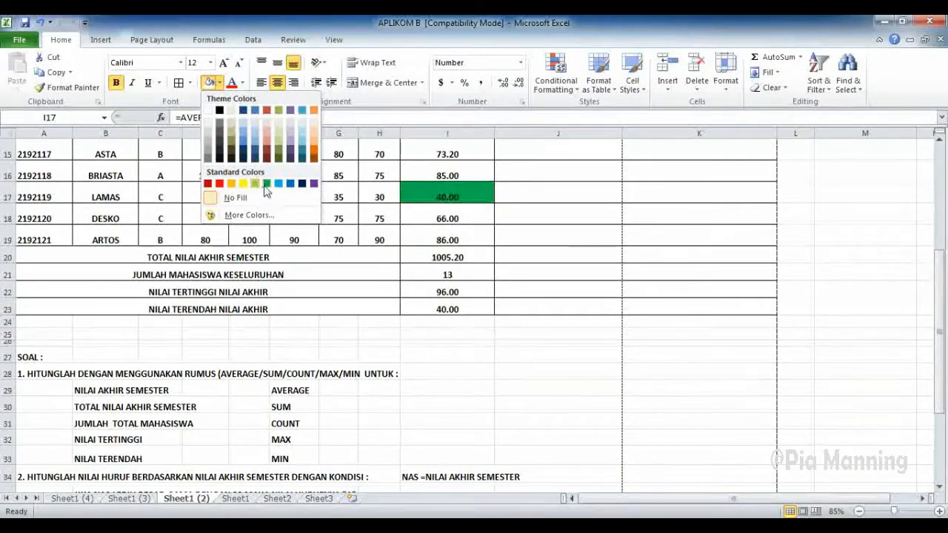
click(257, 184)
Step: Highlight the student grade in I7 that matches the MAX result with a yellow fill
scroll(526, 269, up, 2)
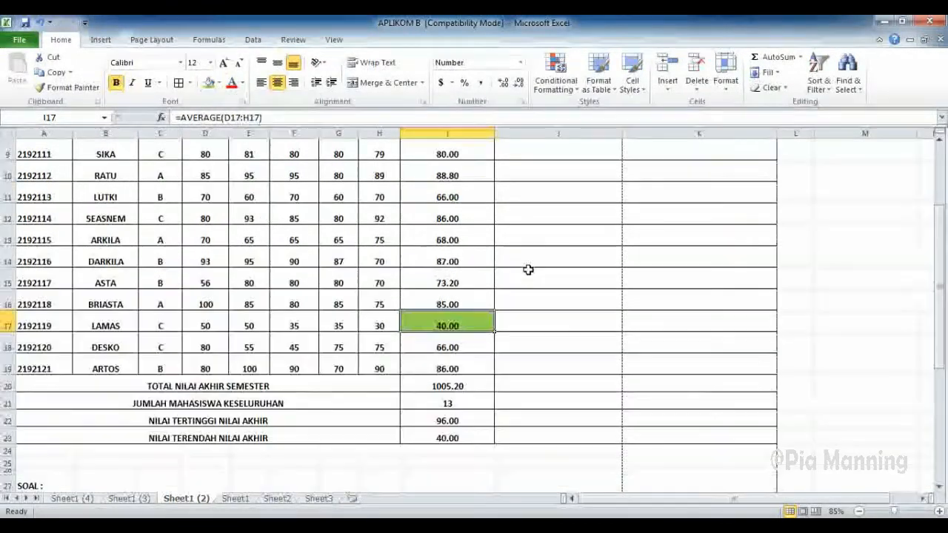
click(456, 422)
scroll(465, 347, up, 2)
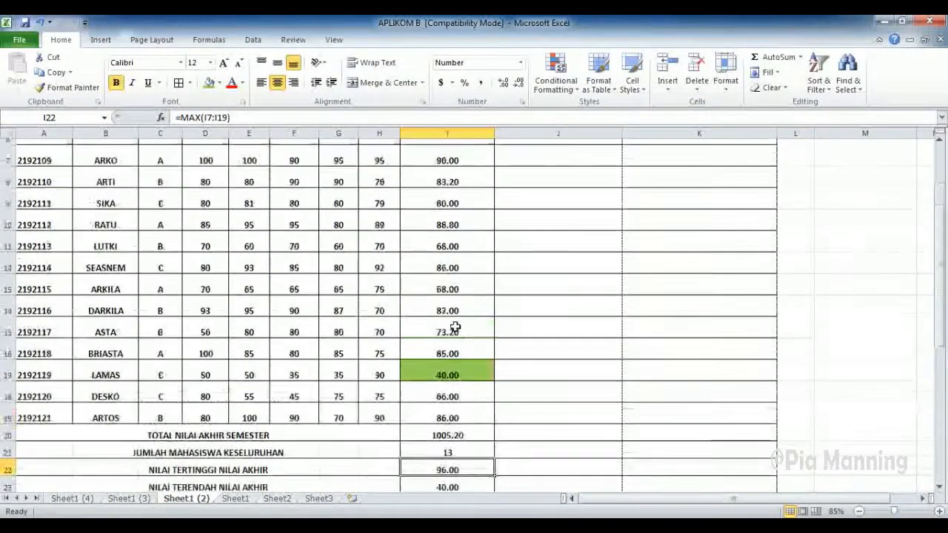
click(445, 216)
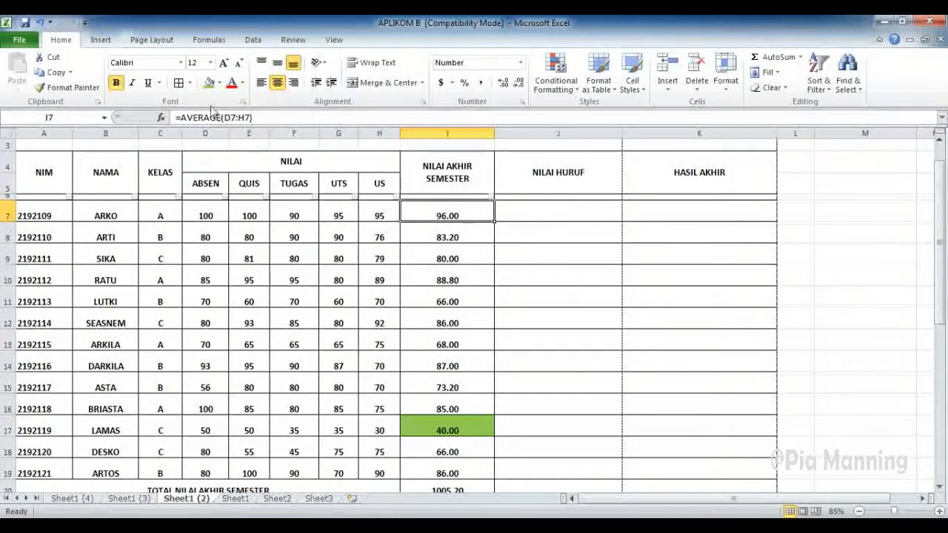
click(219, 83)
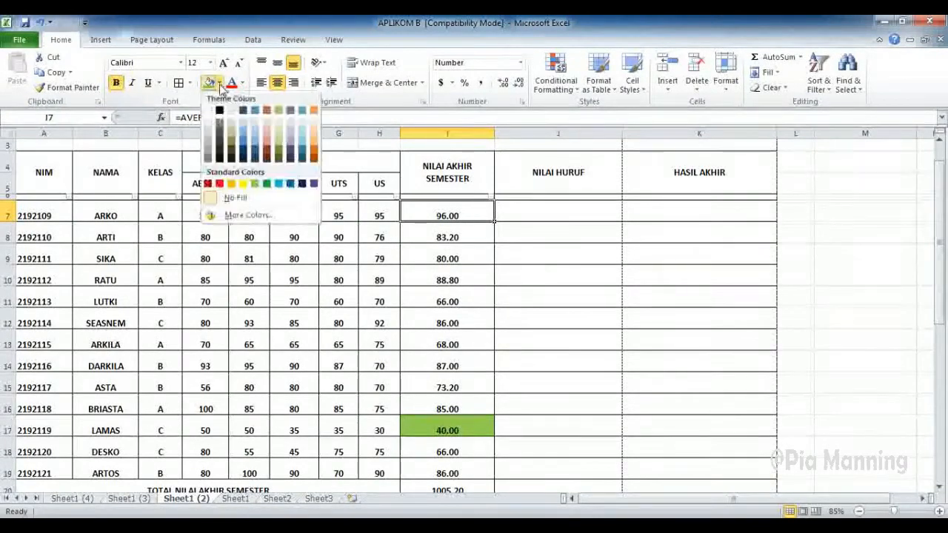
click(243, 183)
Step: Shade the four summary results in I20:I23 with a grey fill
click(434, 386)
scroll(431, 378, down, 2)
drag(434, 381, 451, 436)
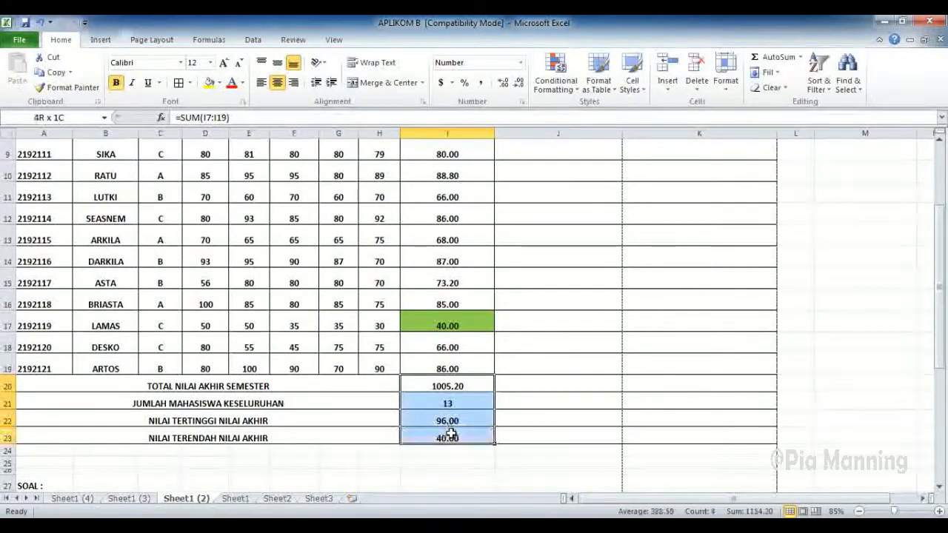
click(219, 82)
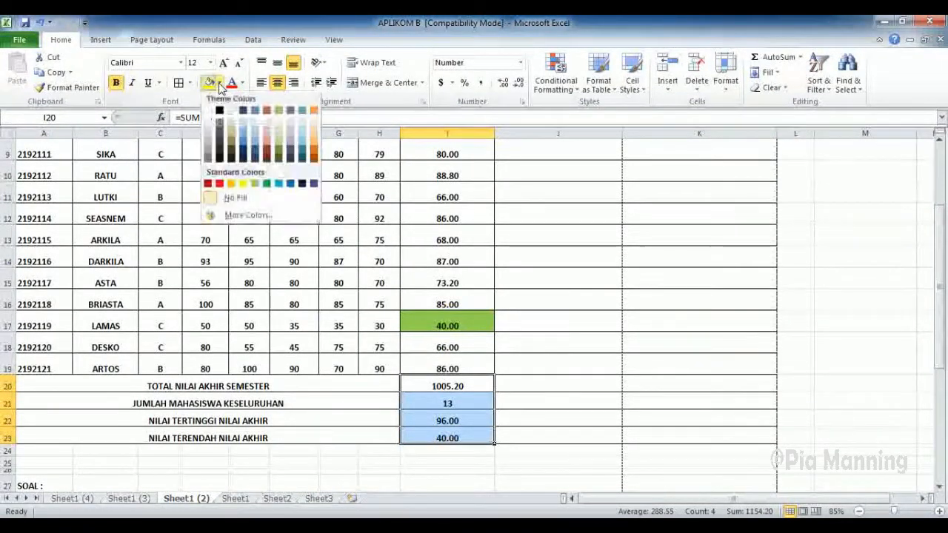
click(209, 144)
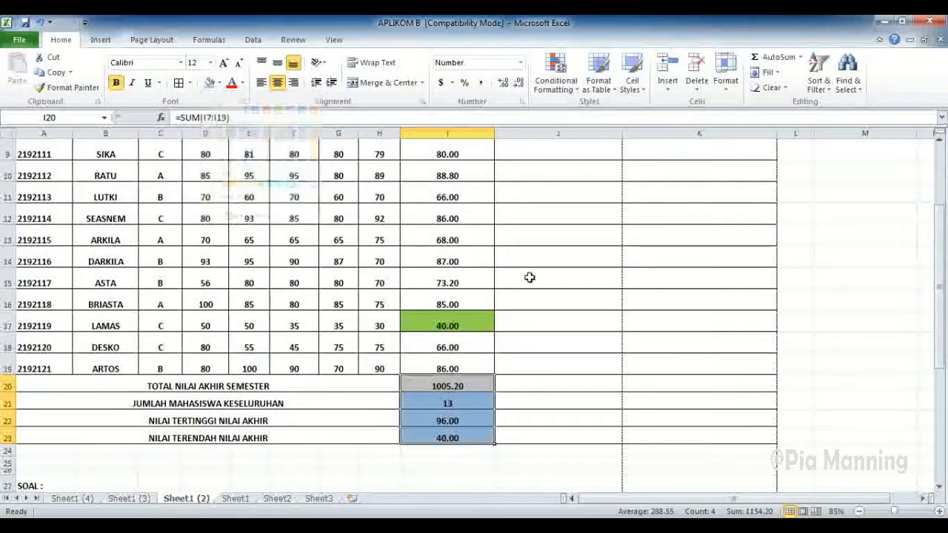
Step: Review the highlighted grades and summary results against the AVERAGE, SUM, COUNT, MAX and MIN tasks of question 1
scroll(529, 274, up, 2)
click(529, 274)
scroll(529, 275, down, 2)
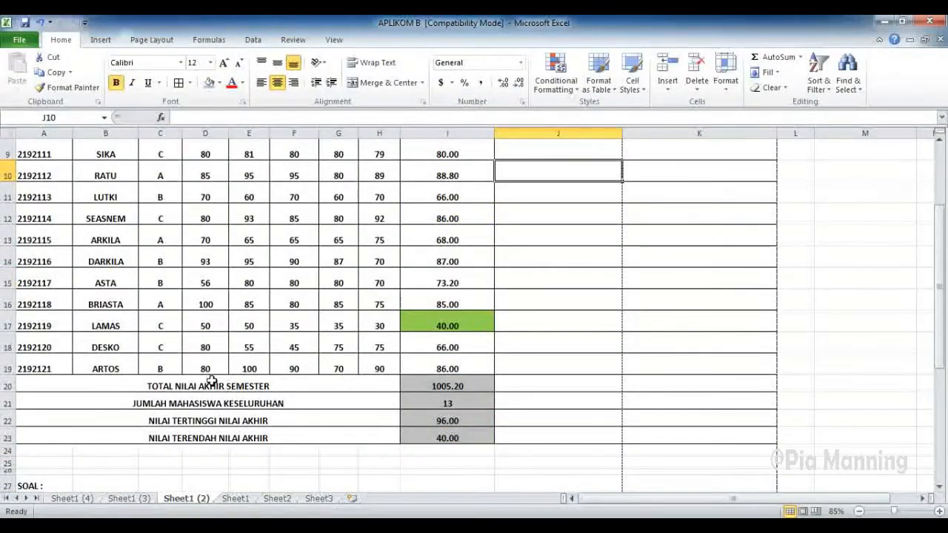
click(511, 334)
click(434, 366)
scroll(400, 348, down, 4)
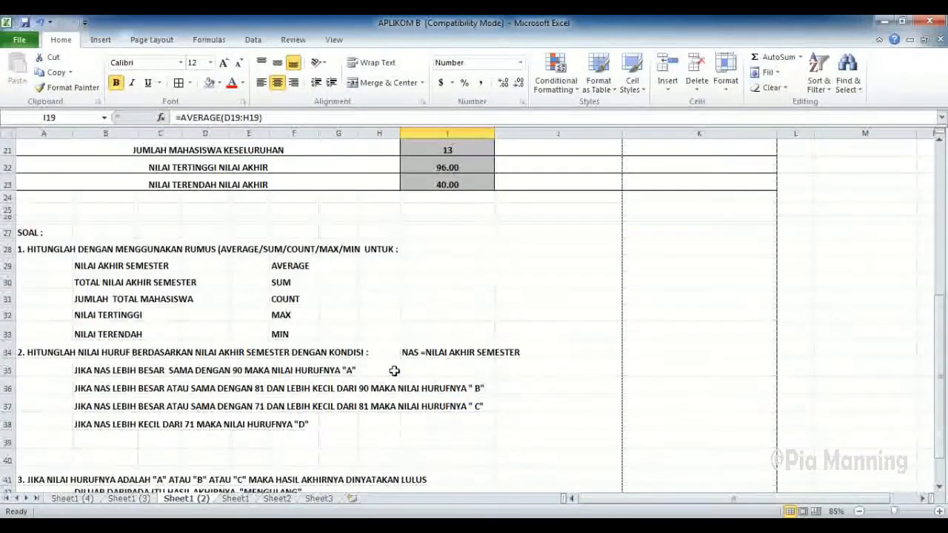
click(320, 267)
click(33, 250)
scroll(559, 248, up, 1)
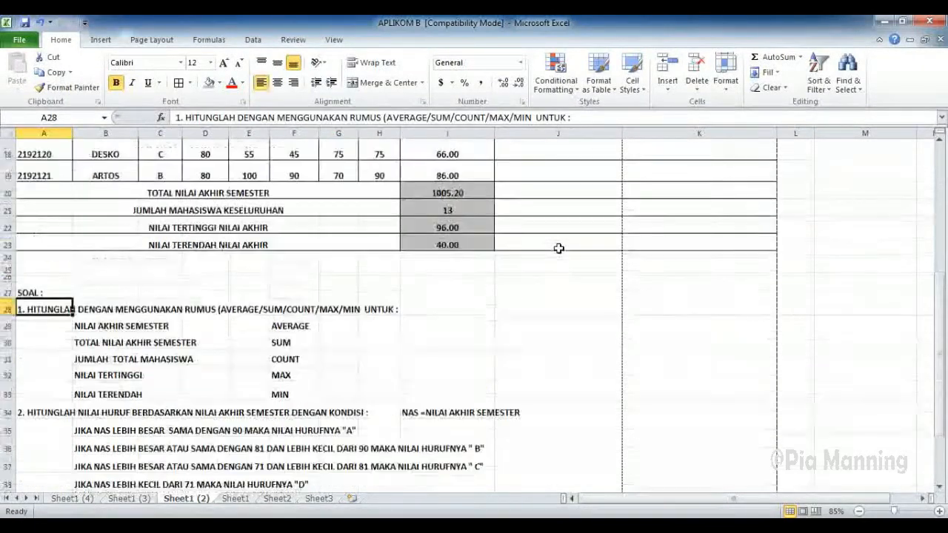
scroll(502, 259, up, 5)
click(448, 215)
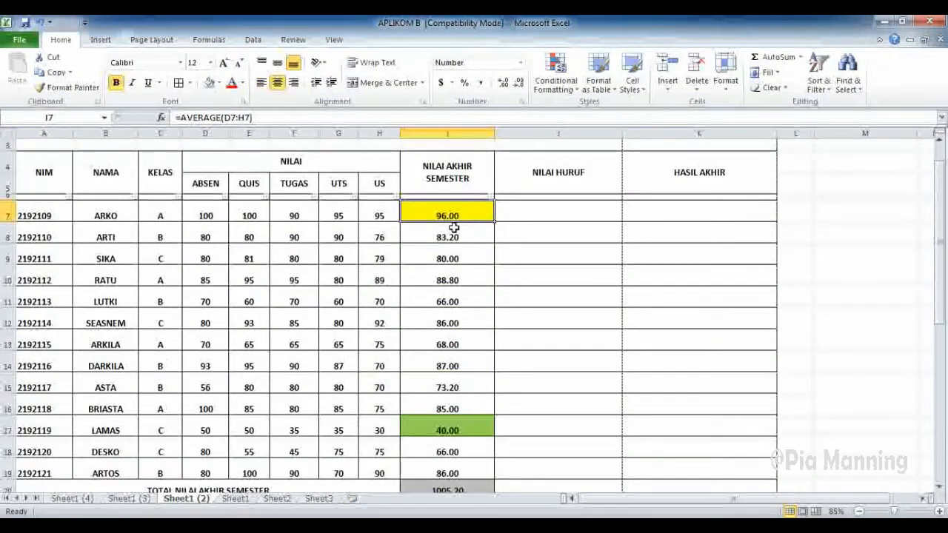
click(448, 258)
scroll(438, 370, down, 4)
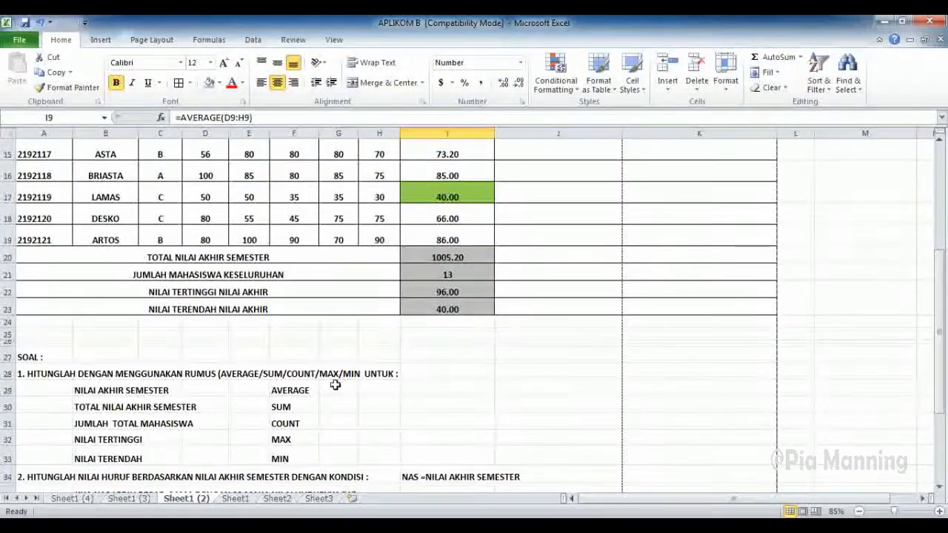
scroll(336, 385, down, 3)
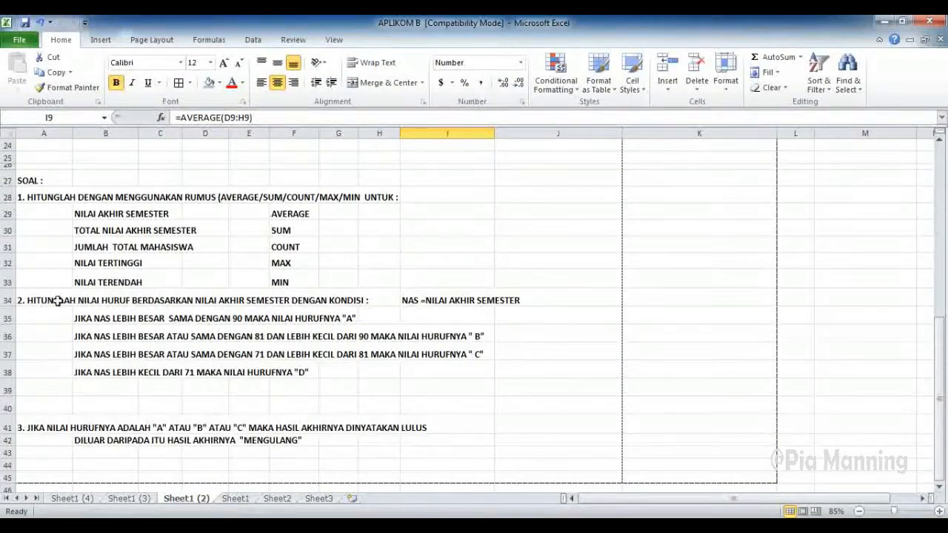
Step: Read question 2's NILAI HURUF conditions in rows 34 to 38 and relate NAS to the NILAI AKHIR SEMESTER column
click(31, 300)
scroll(314, 333, up, 6)
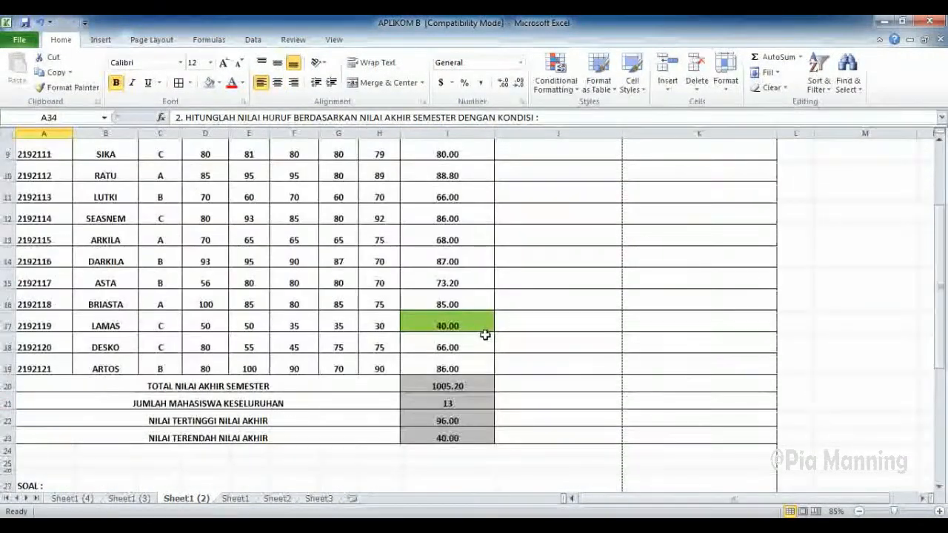
scroll(476, 360, down, 3)
scroll(137, 397, down, 1)
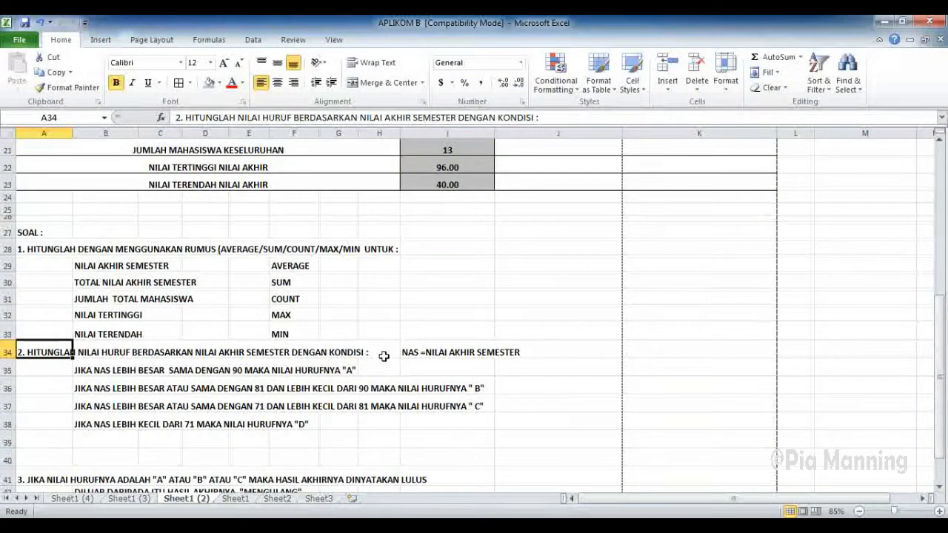
scroll(202, 357, down, 1)
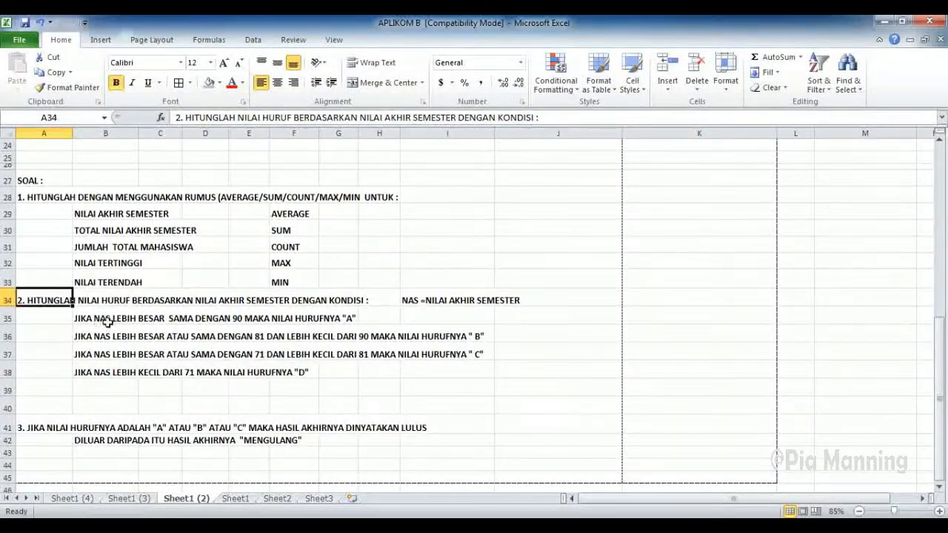
click(444, 308)
click(502, 301)
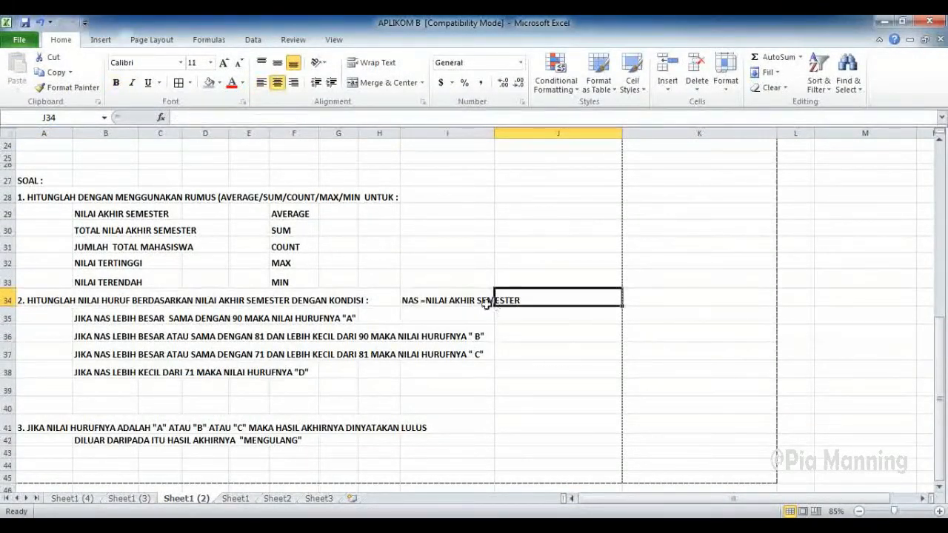
scroll(491, 304, up, 8)
click(448, 238)
scroll(447, 245, down, 5)
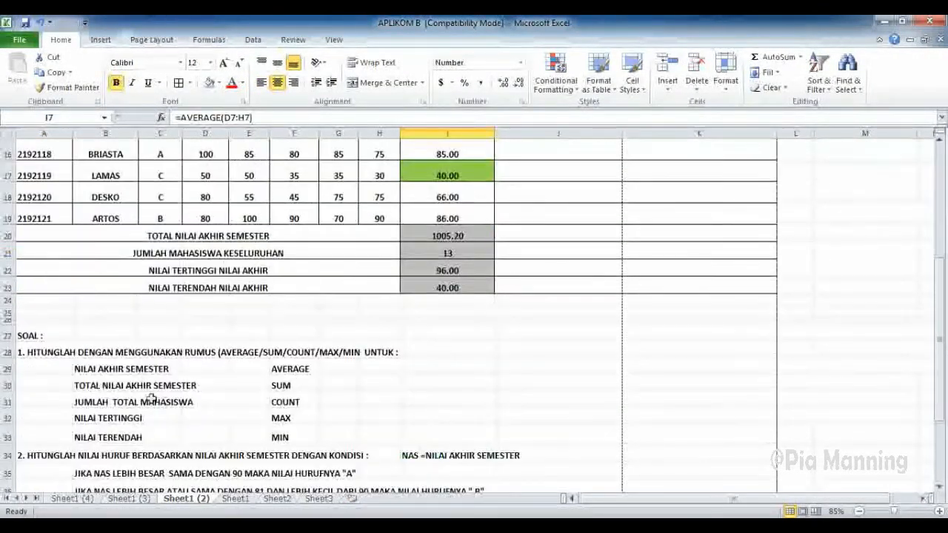
scroll(98, 377, down, 2)
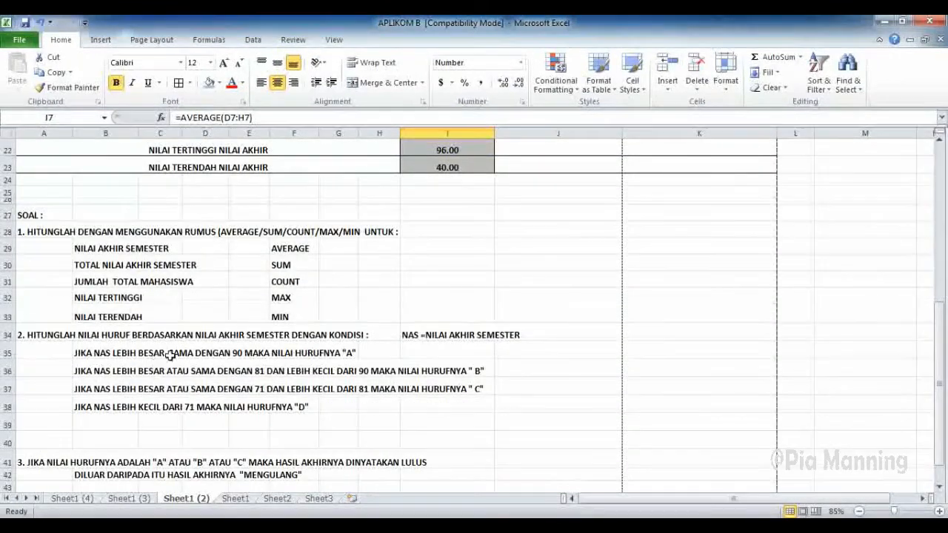
click(350, 354)
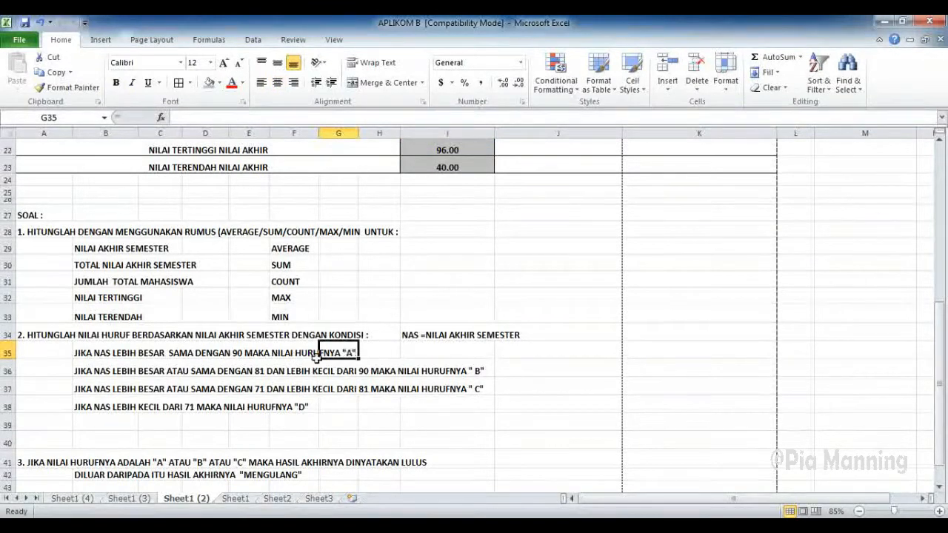
click(180, 389)
click(99, 355)
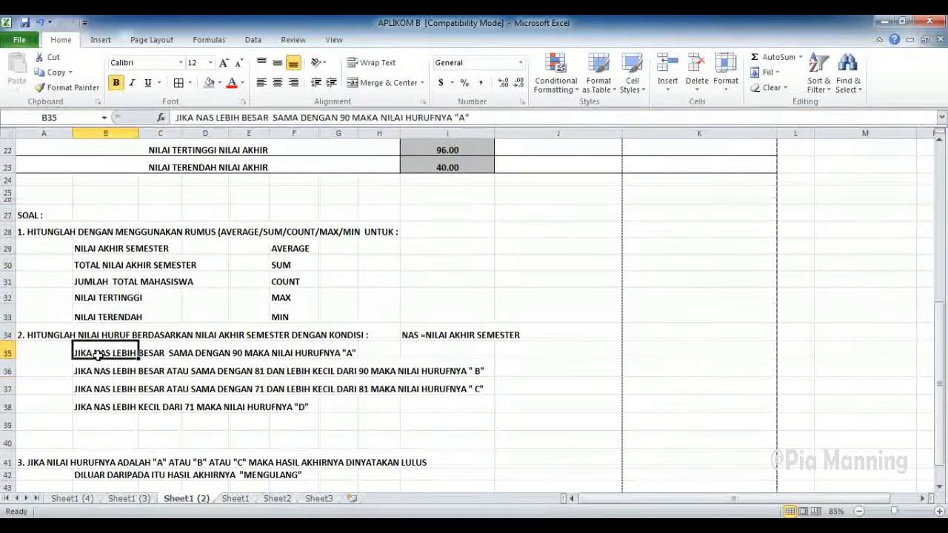
click(100, 389)
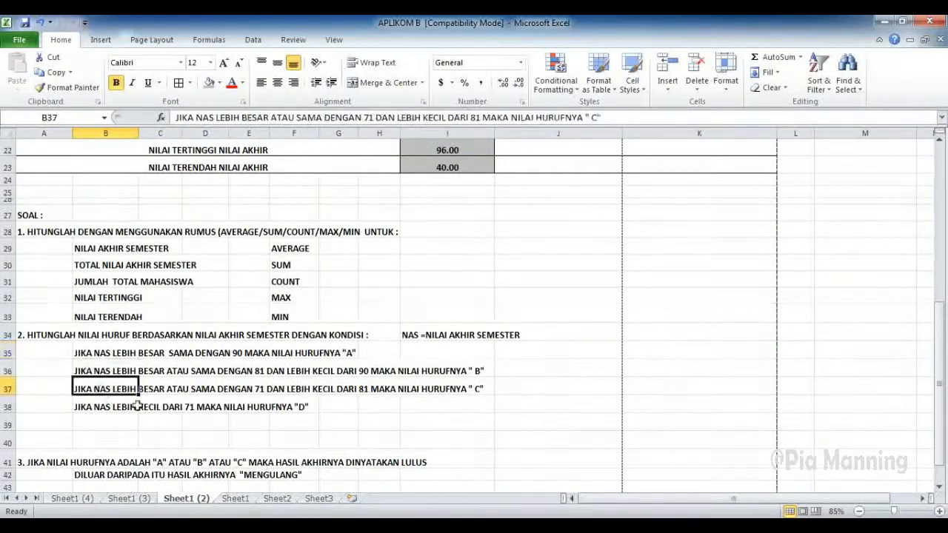
Step: Write the grade A condition beside its rule in J35 as the text NAS>=90 A
click(575, 355)
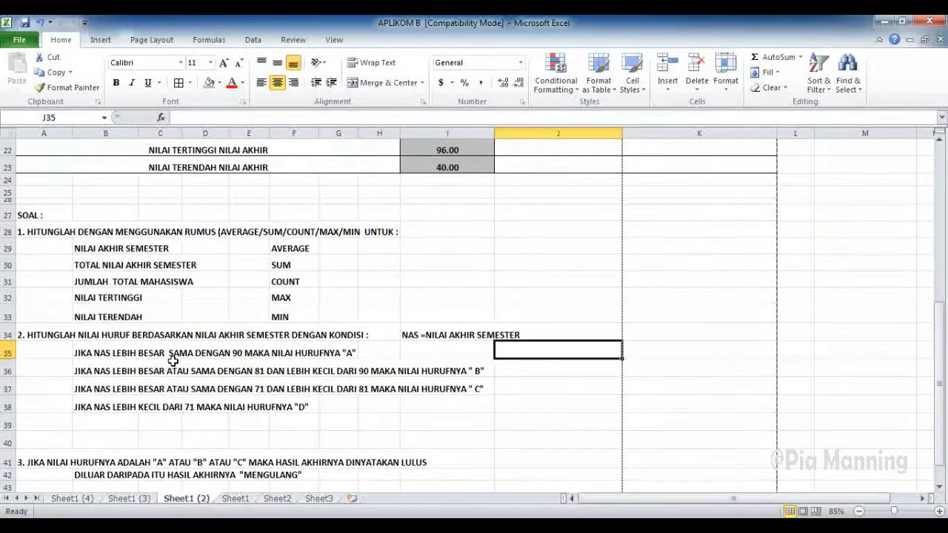
text(>)
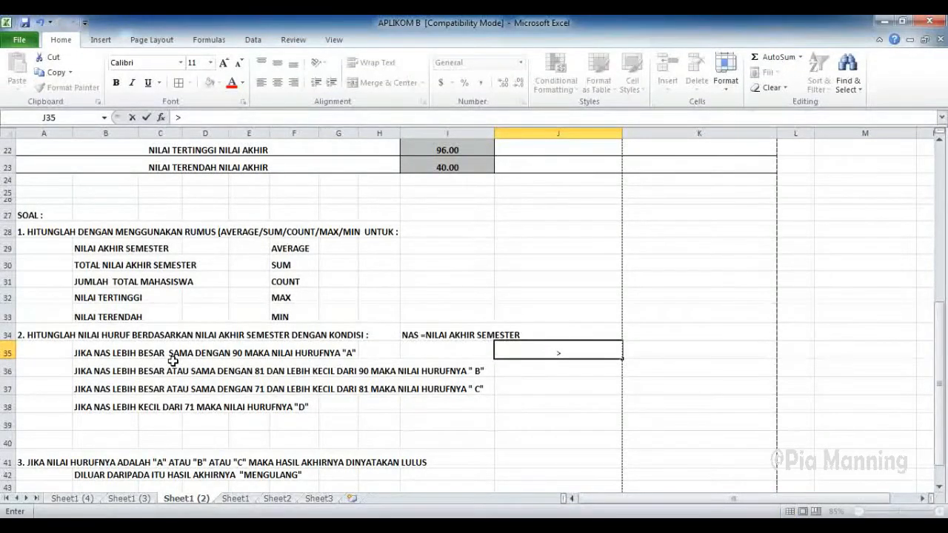
text(S>)
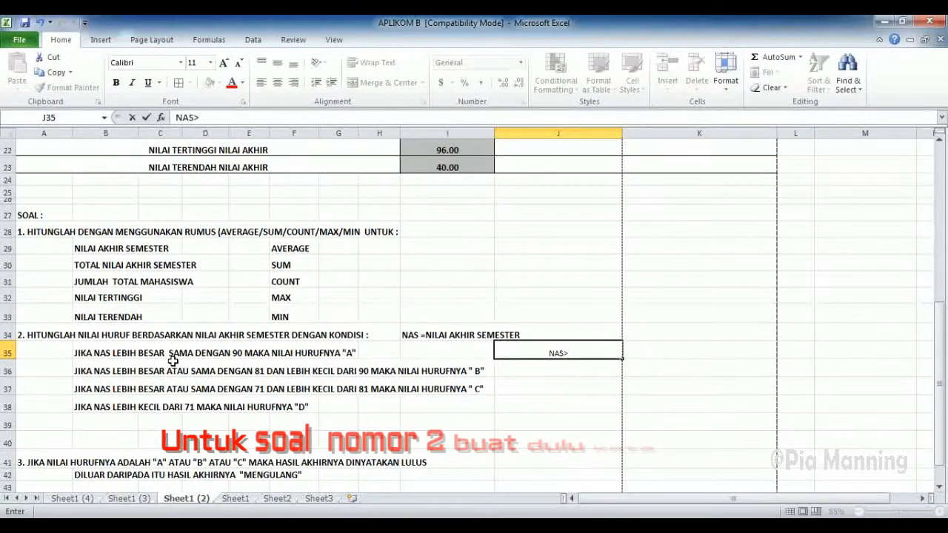
text(=90)
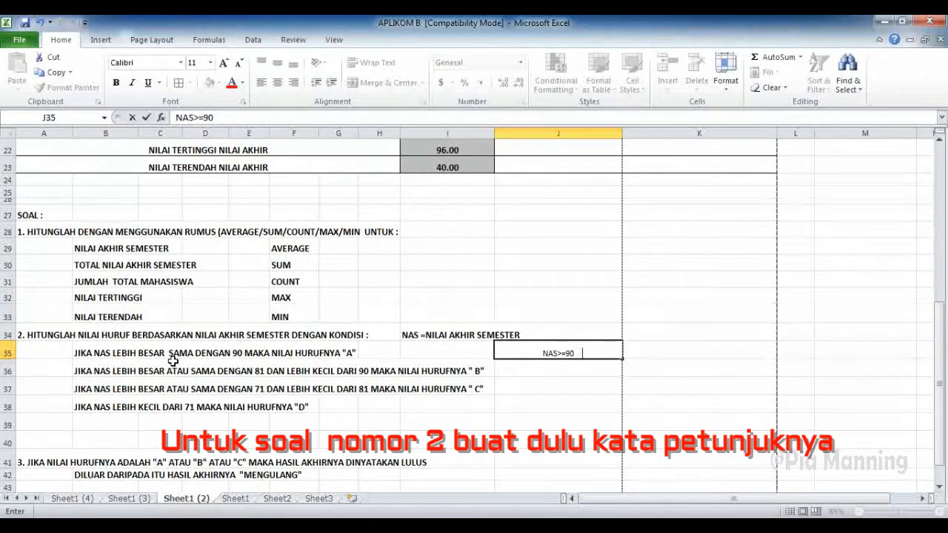
text(   A)
key(Return)
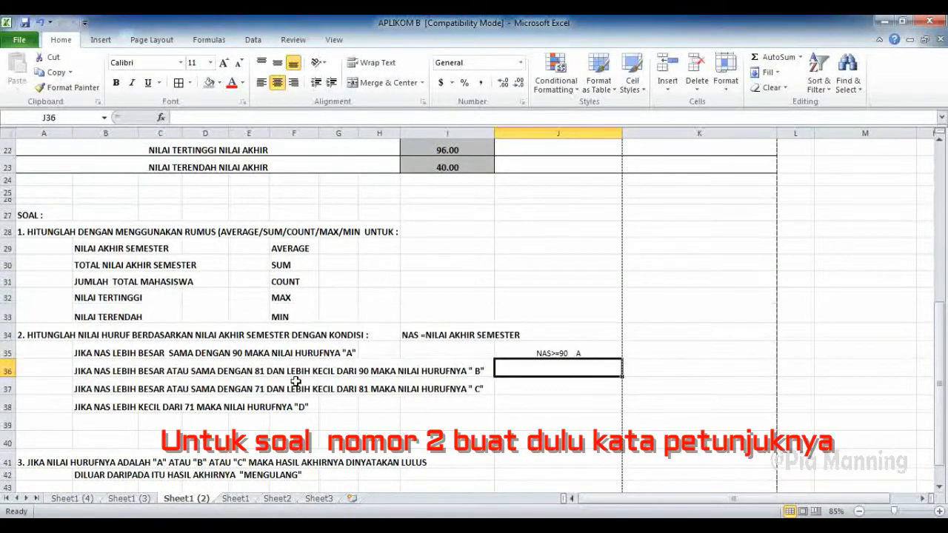
Step: Write the grade B condition in J36 as the text NAS>=81 DAN NAS<90 B
text(NAS)
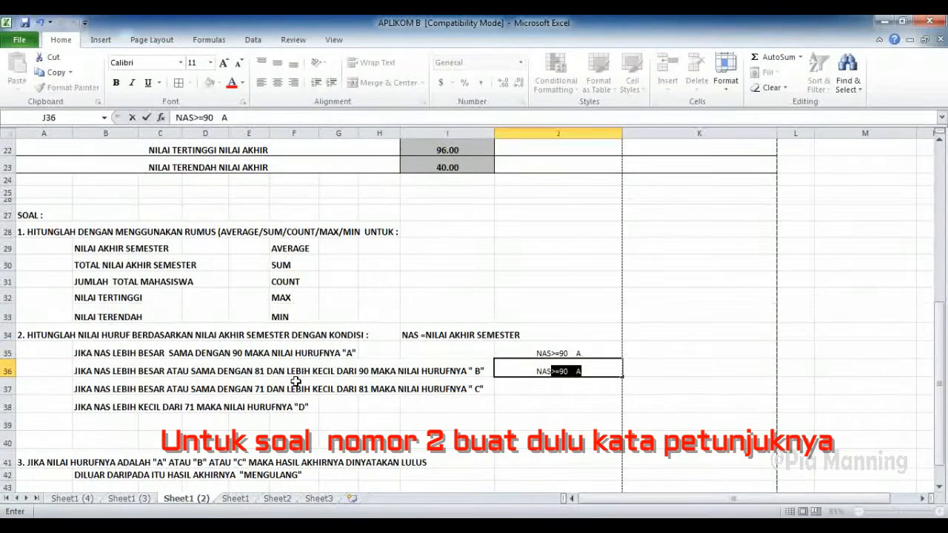
text(>)
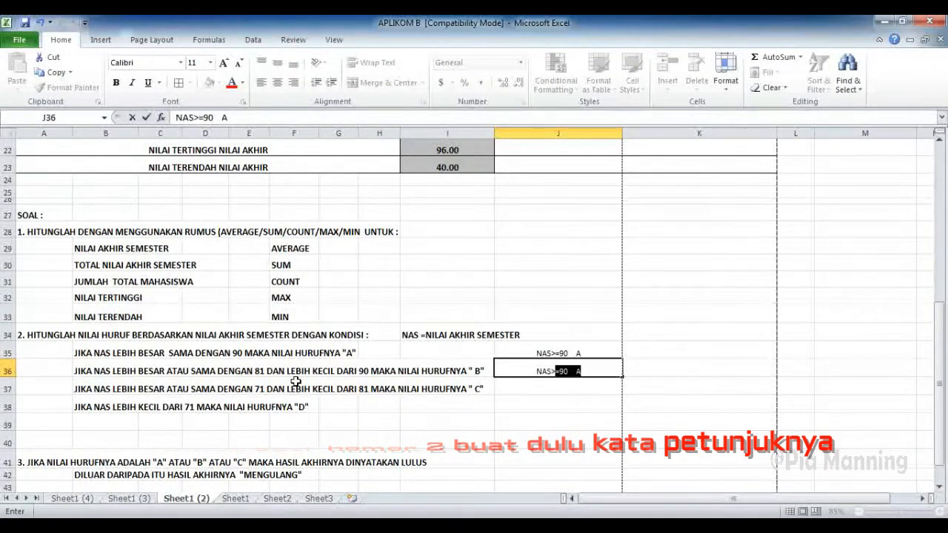
text(=81)
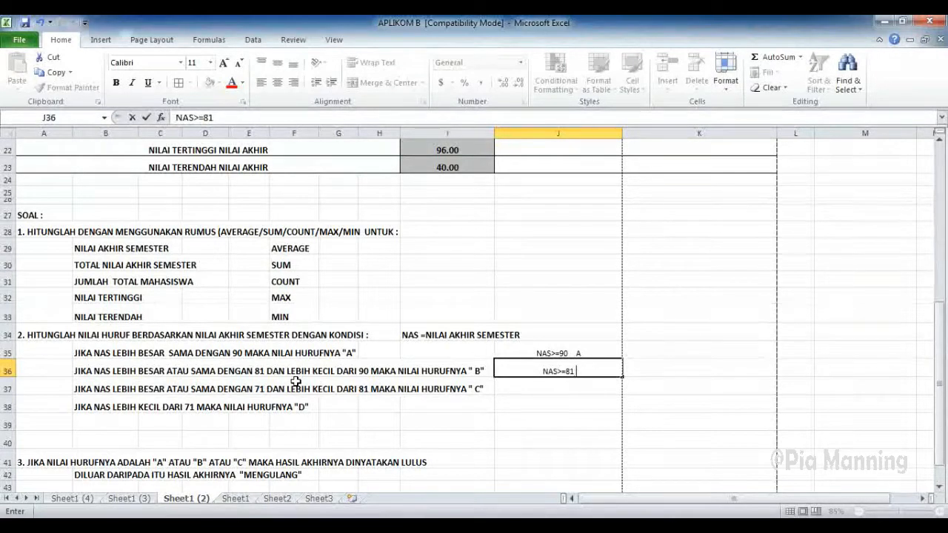
text(DAN NA)
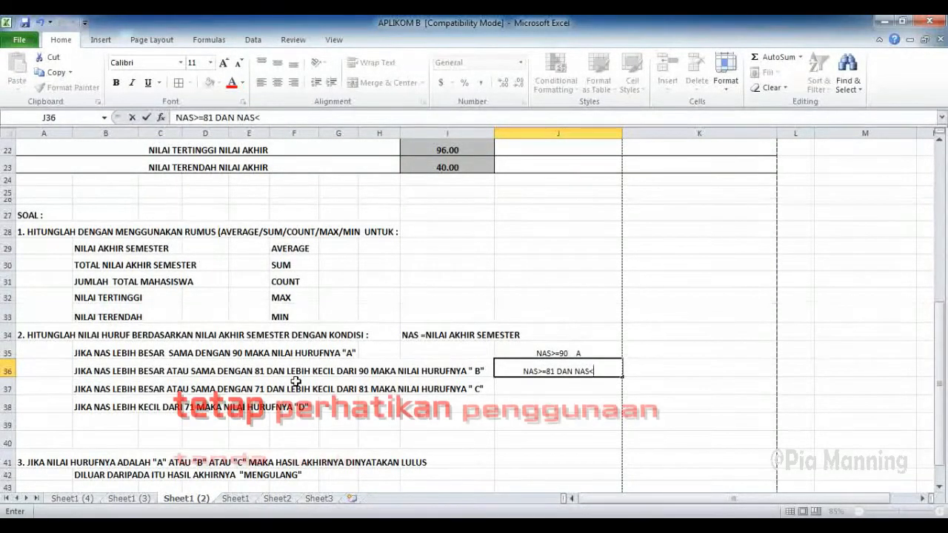
text(S<90)
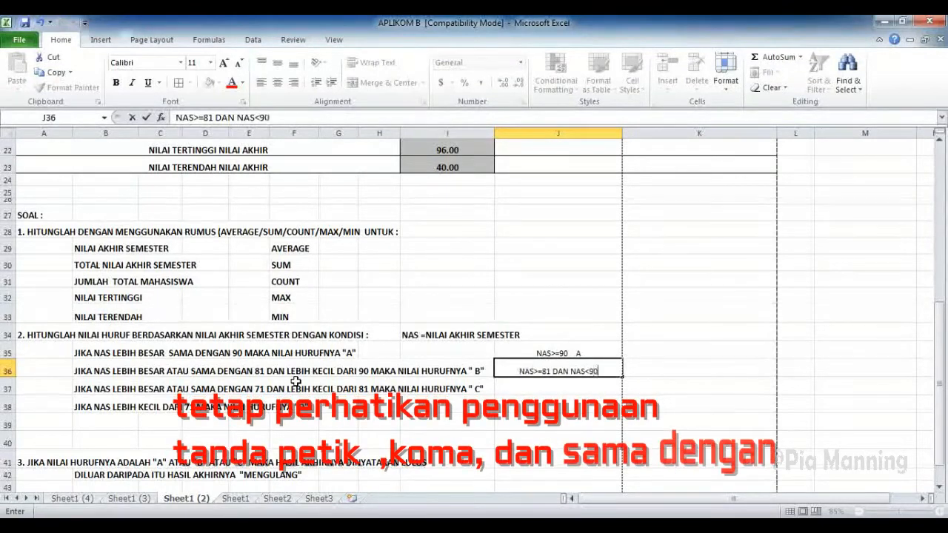
text( B)
key(Return)
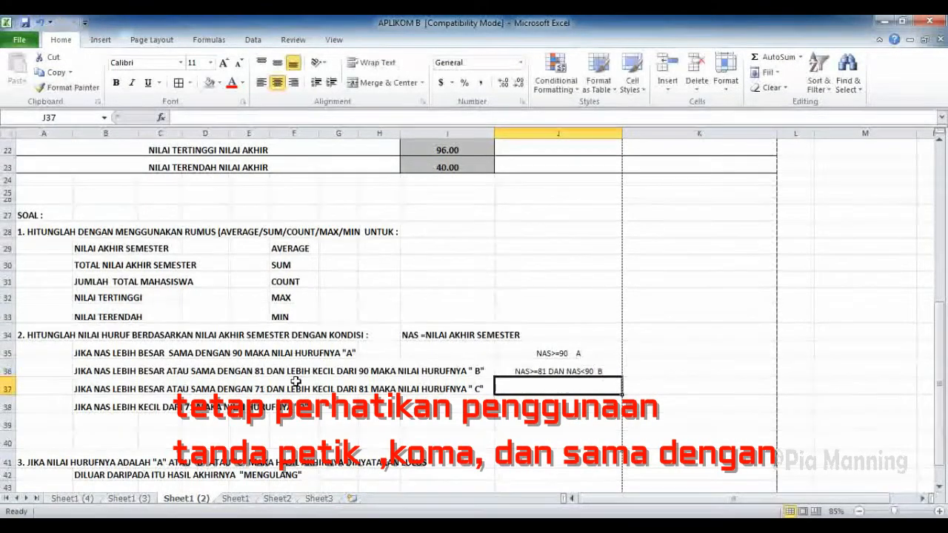
Step: Write the grade C condition in J37 as the text NAS>=71 DAN NAS<81 C
text(NAS)
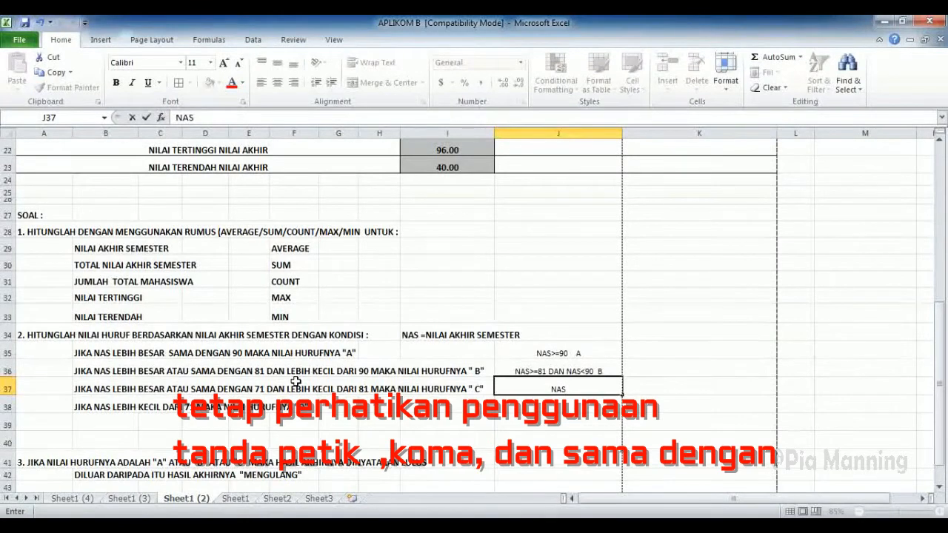
text(>=71 DAN N)
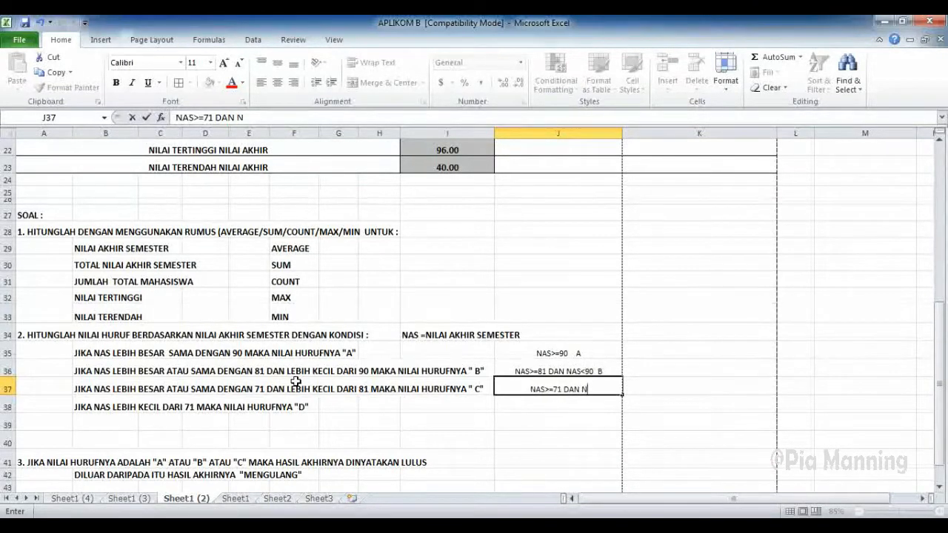
text(AS<)
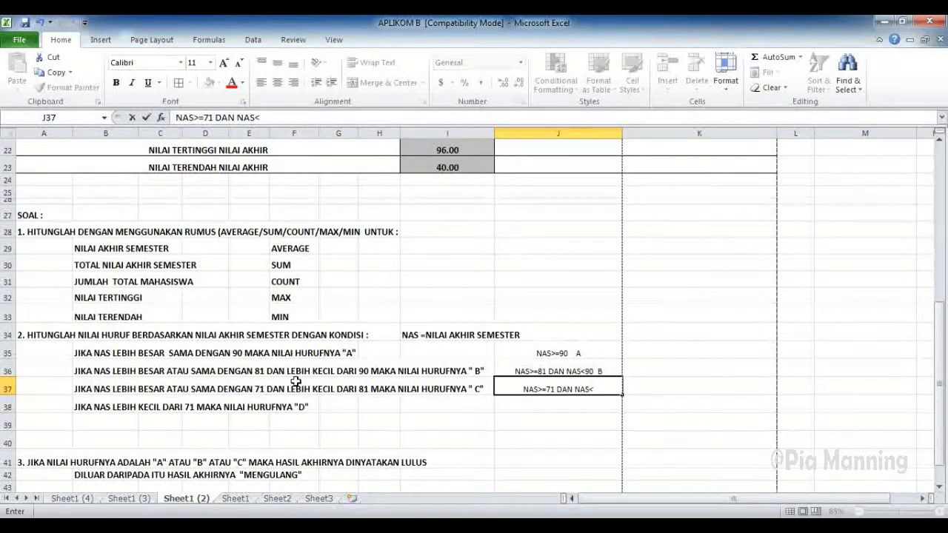
text(81)
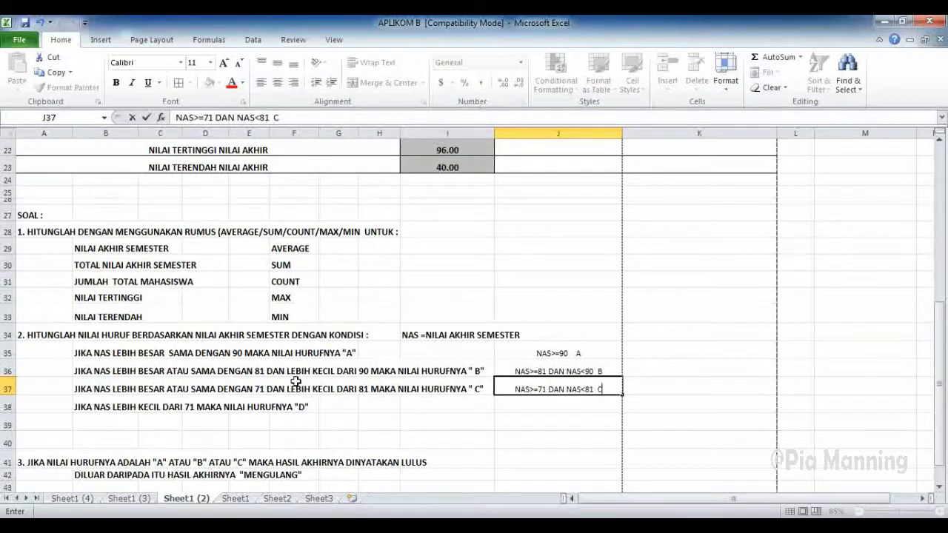
text(  C)
key(Return)
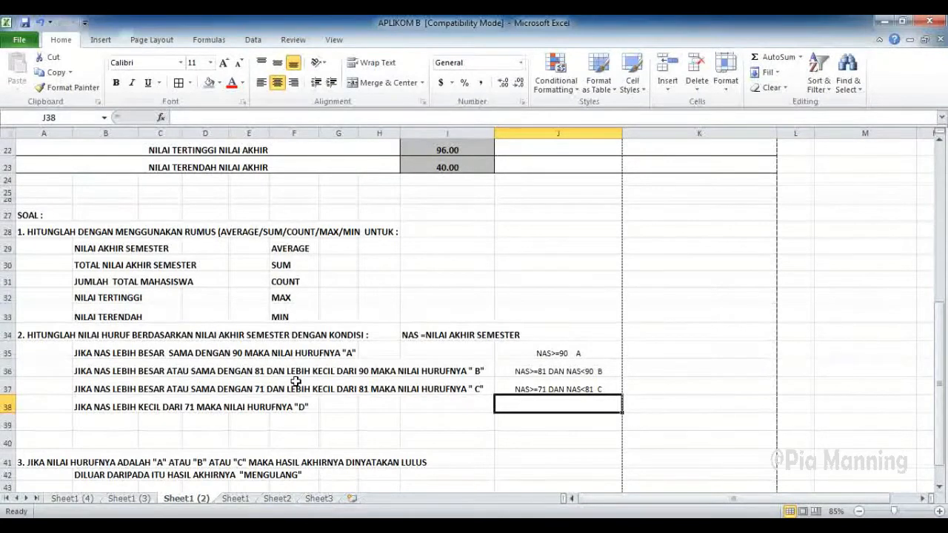
Step: Write the grade D condition in J38 as the text NAS<71 D
text(NAS<71)
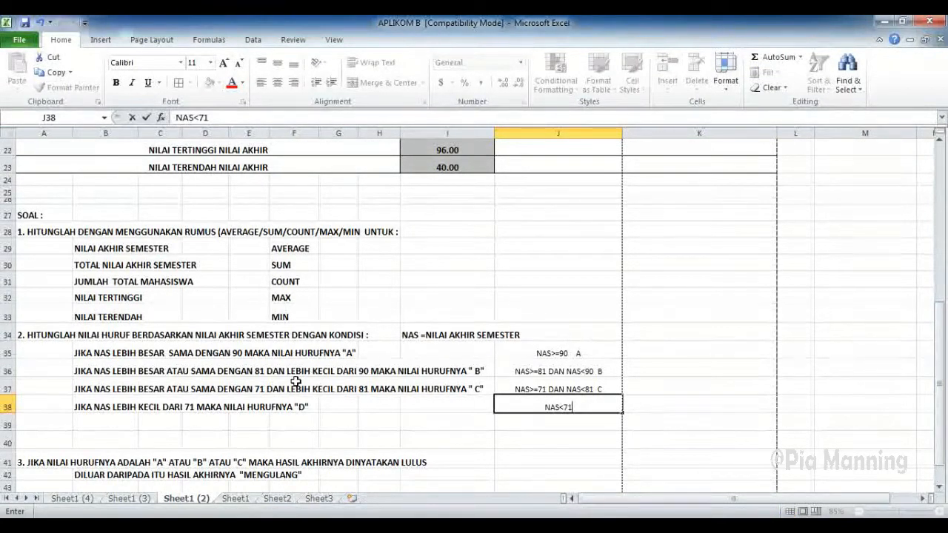
text(  D)
key(Return)
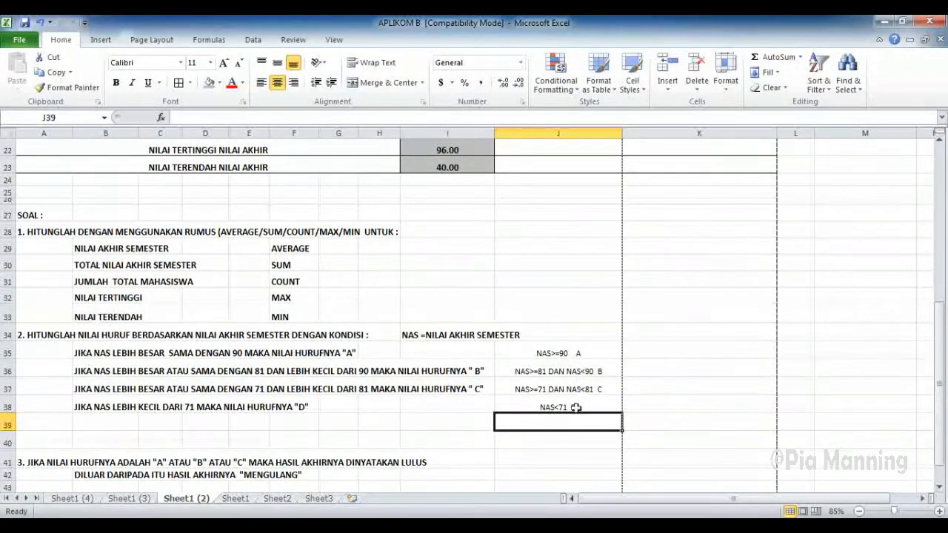
Step: Narrow the HASIL AKHIR column K and slightly narrow the NILAI HURUF column J to free room beside the table
drag(561, 353, 563, 407)
scroll(583, 355, up, 1)
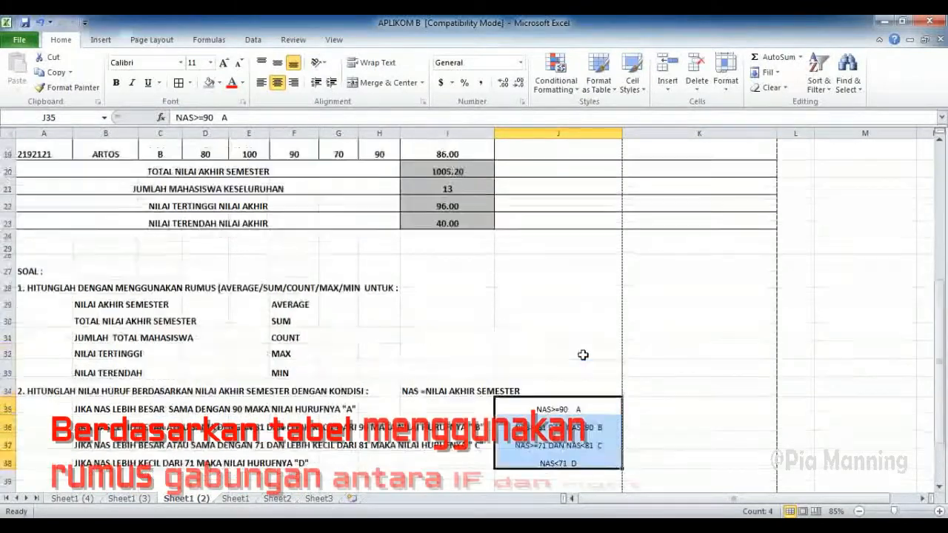
scroll(583, 355, up, 5)
scroll(585, 344, down, 4)
scroll(585, 340, up, 4)
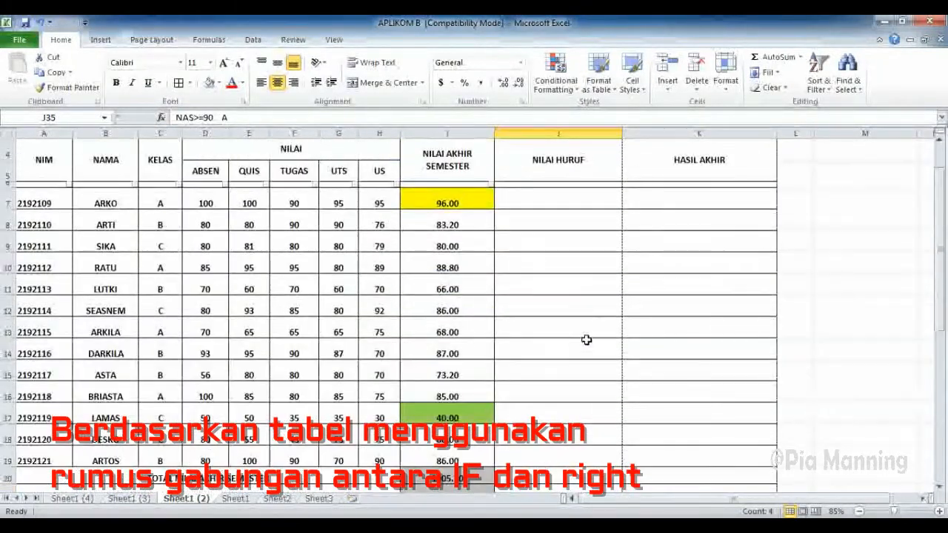
scroll(586, 340, up, 1)
drag(777, 135, 730, 140)
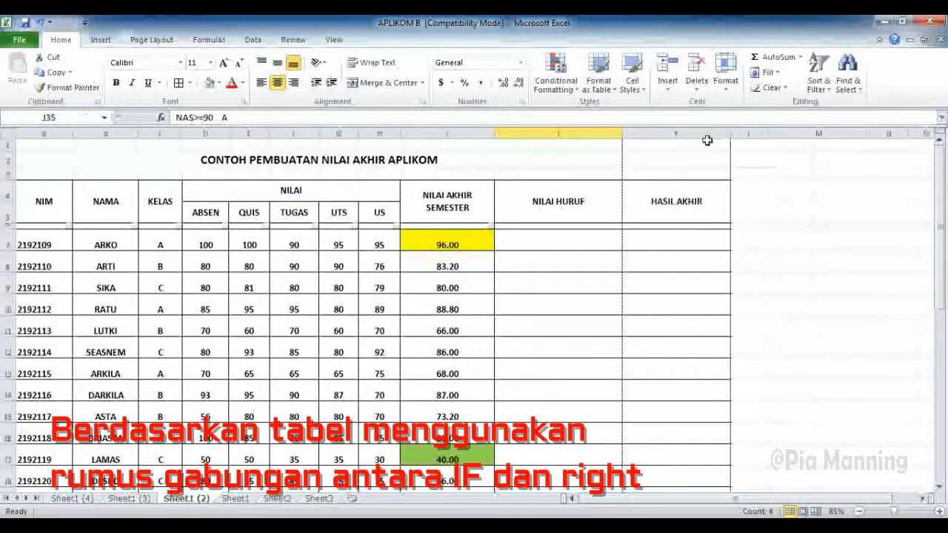
click(558, 134)
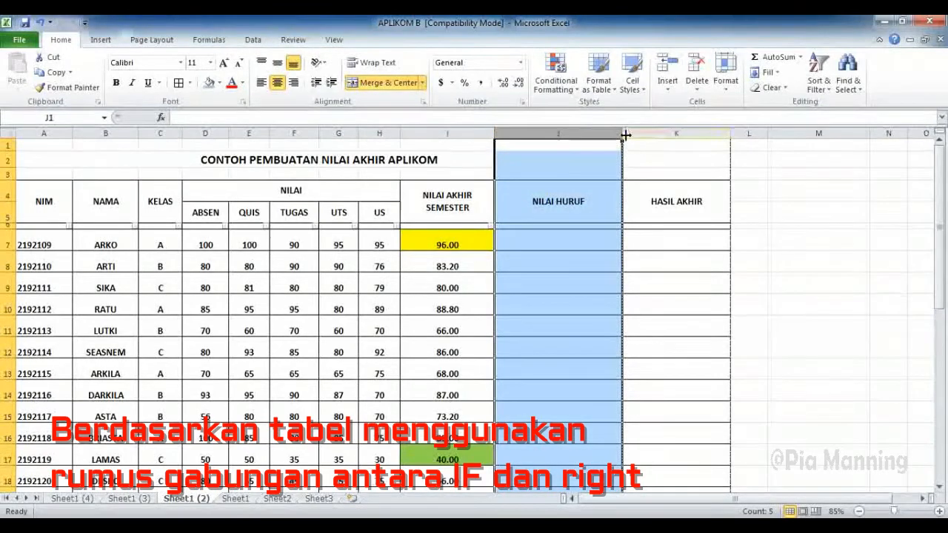
drag(626, 135, 617, 135)
Step: Copy the four NAS grade conditions from J35:J38 to M7:M10 beside the grade table
scroll(627, 281, down, 7)
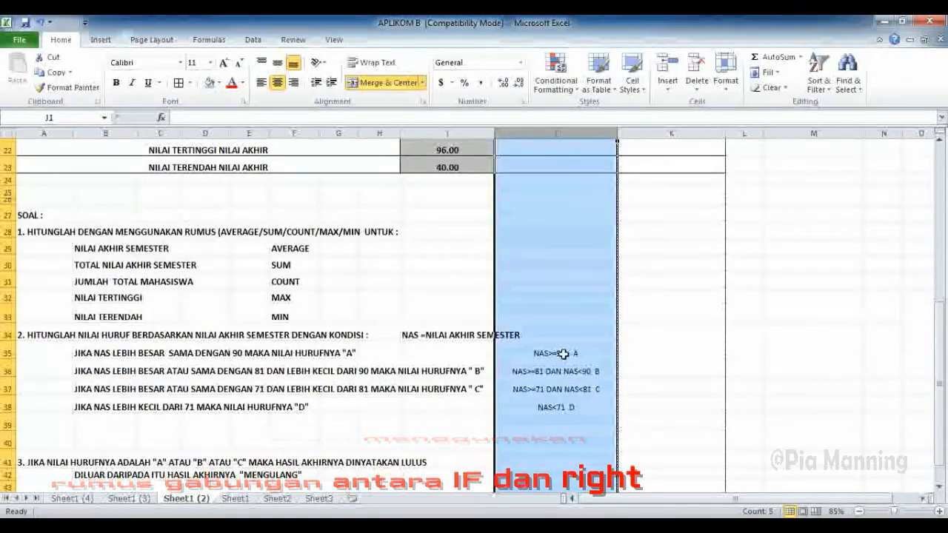
drag(563, 354, 546, 406)
key(ctrl+c)
scroll(736, 269, up, 7)
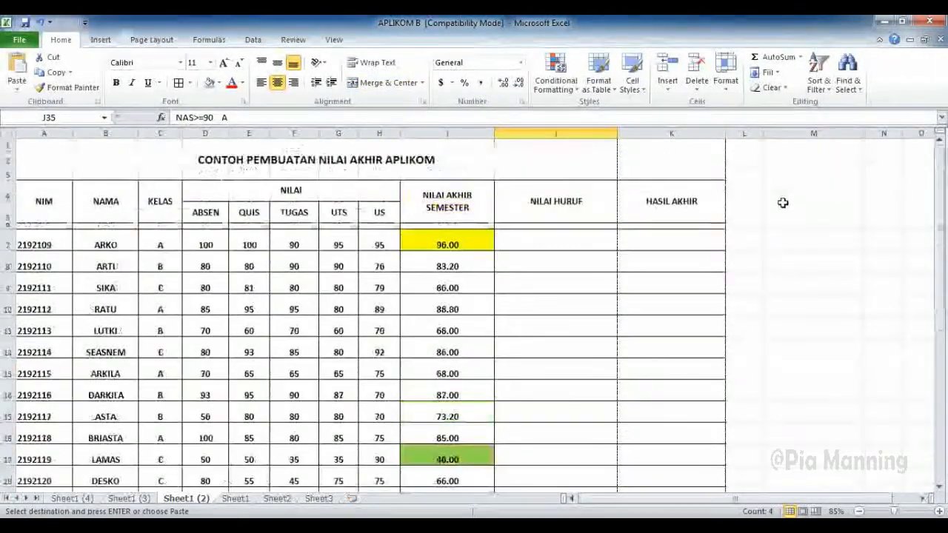
click(772, 241)
key(ctrl+v)
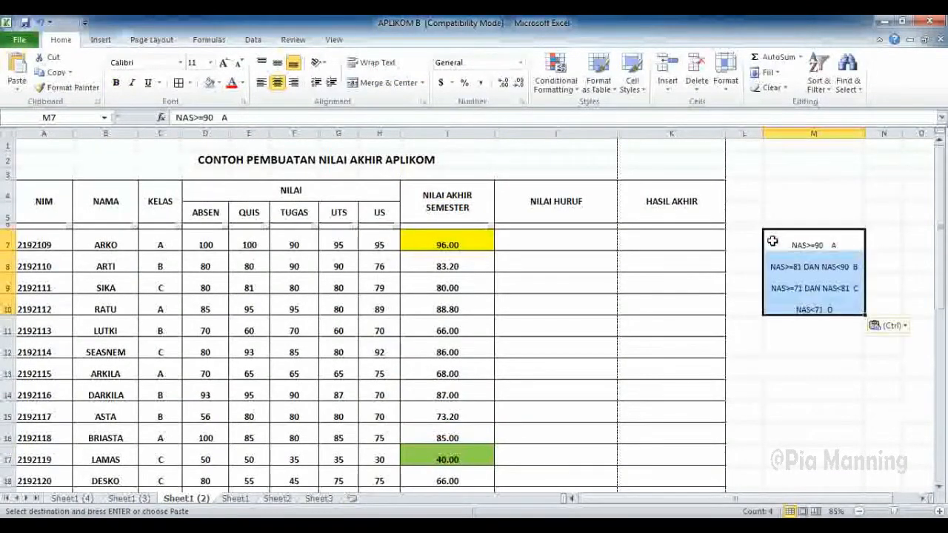
Step: After rechecking question 2's grade A rule, enter =IF(I7>=90,"A") in J7 under NILAI HURUF
click(556, 243)
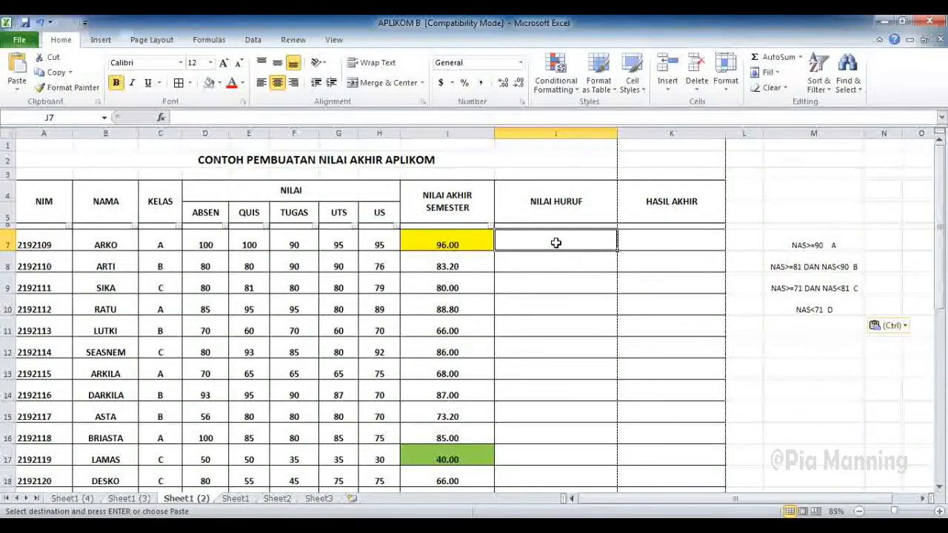
scroll(556, 243, down, 6)
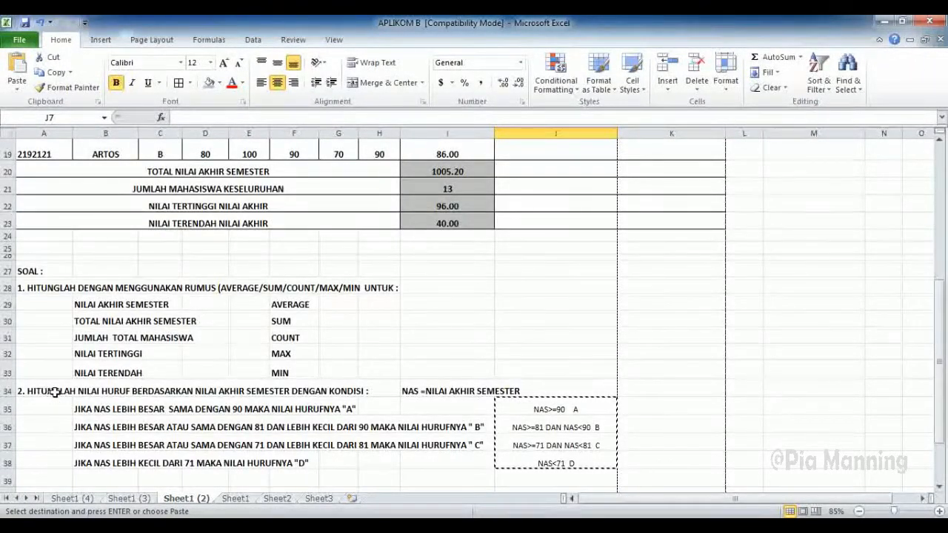
click(25, 390)
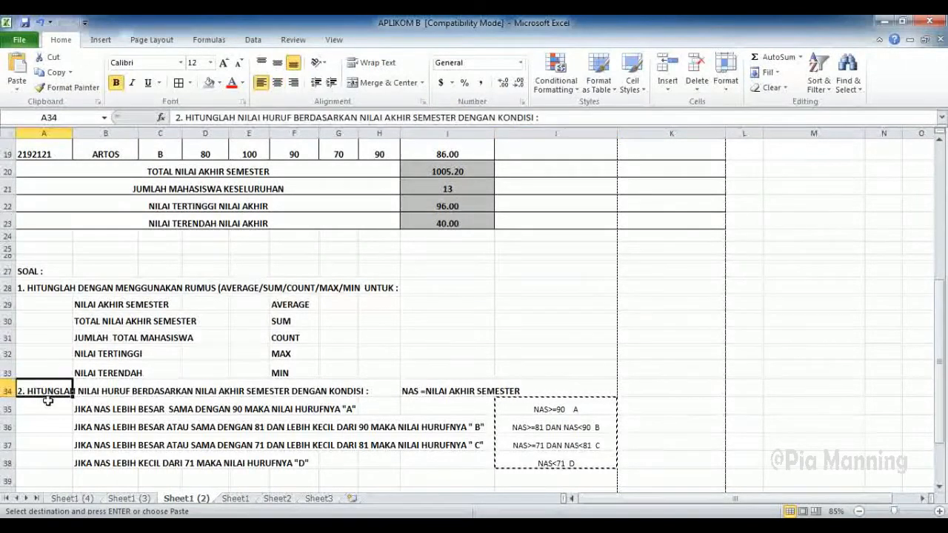
click(83, 412)
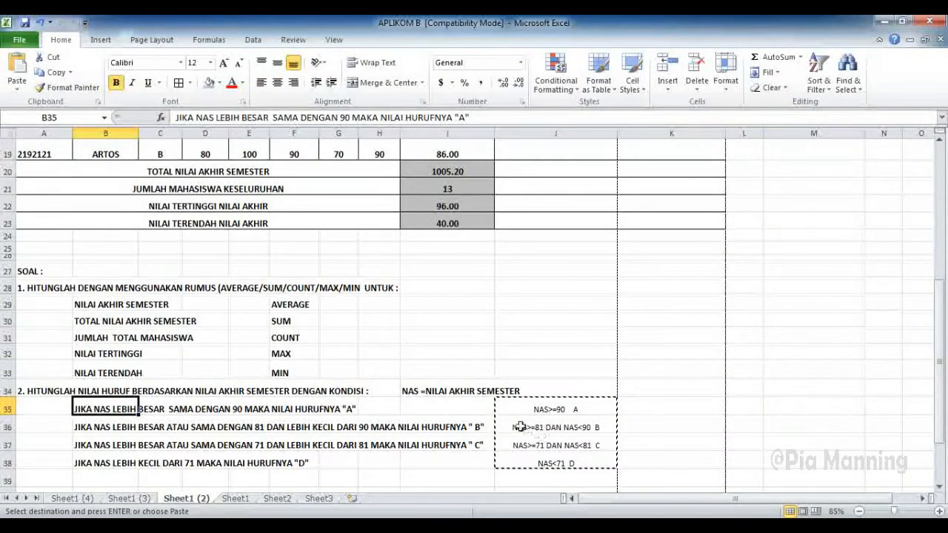
scroll(518, 426, up, 5)
click(547, 195)
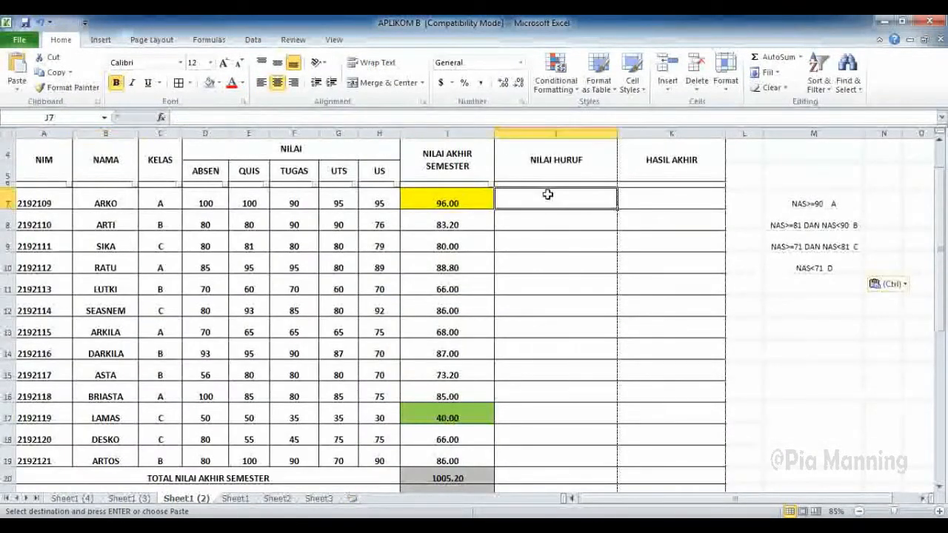
text(=)
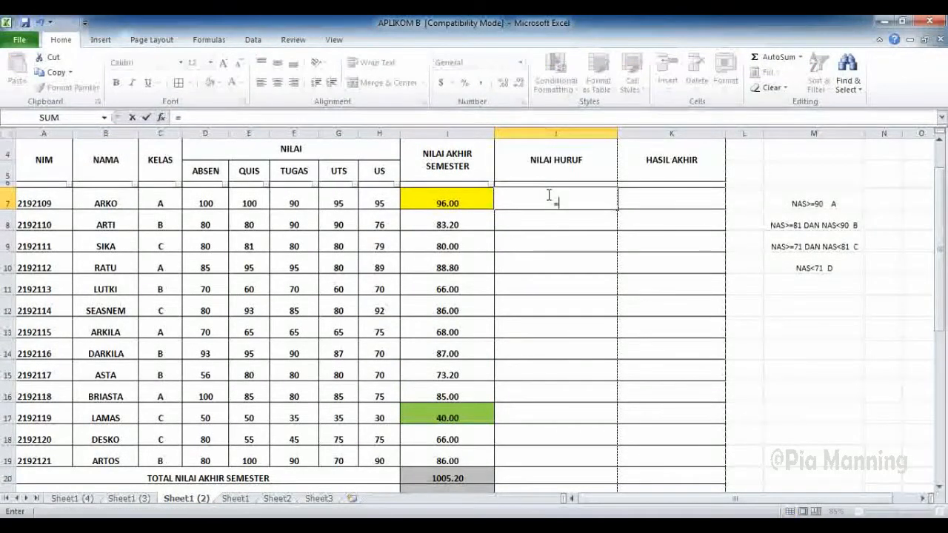
text(IF()
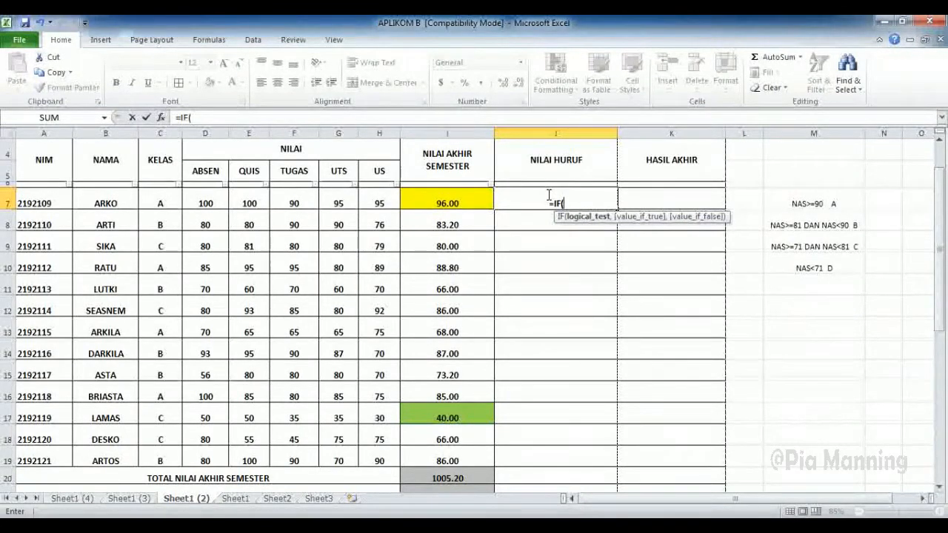
click(451, 202)
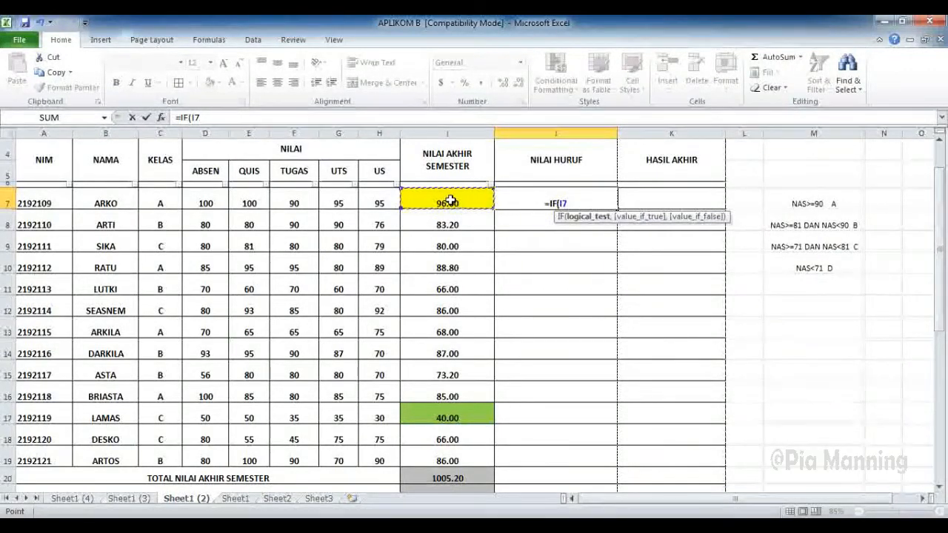
text(>=)
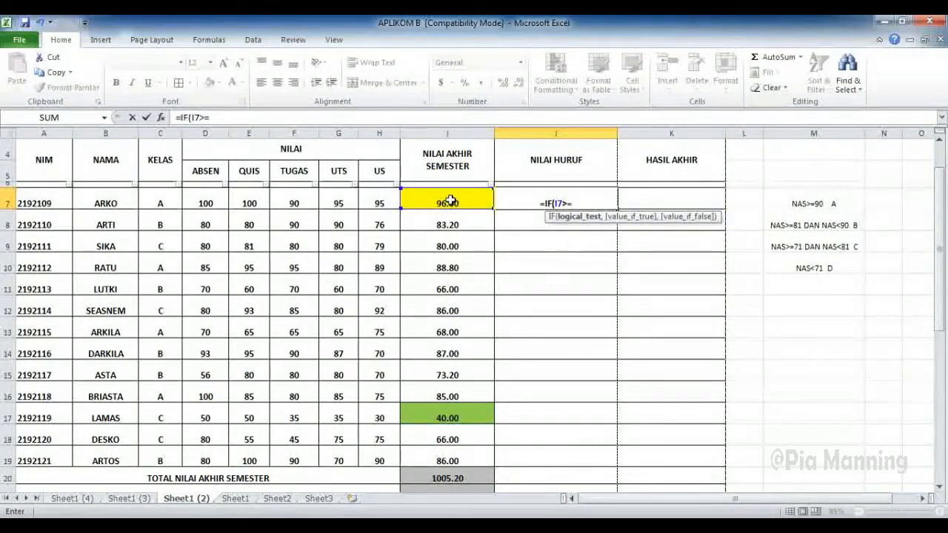
text(90)
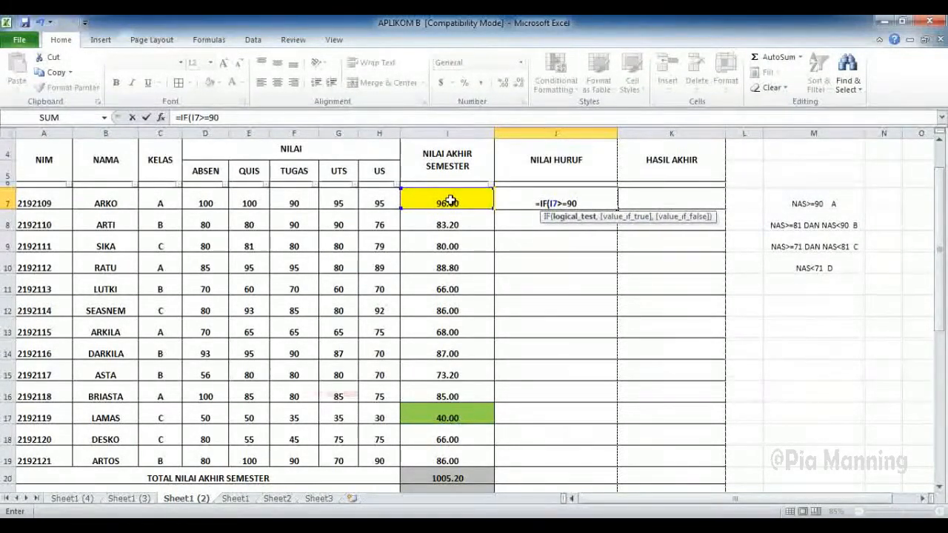
text(,)
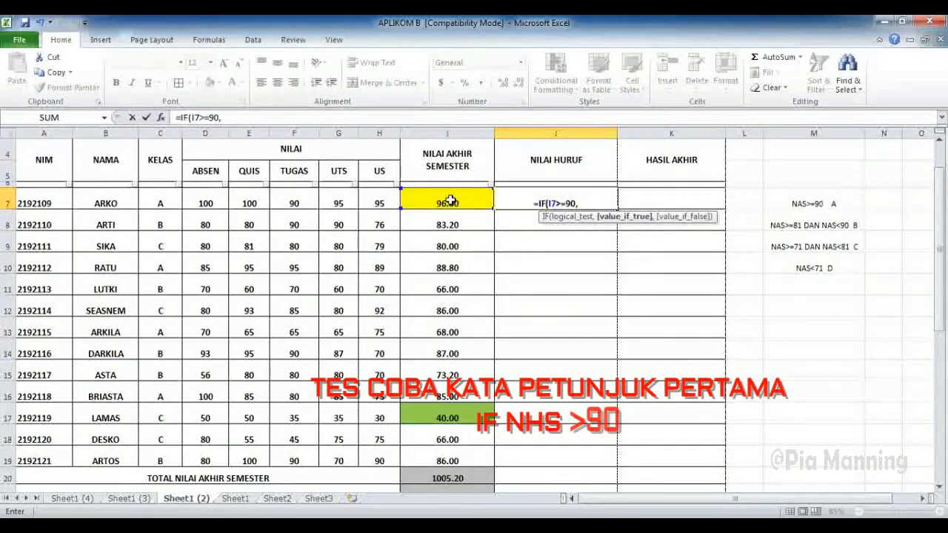
text("A")
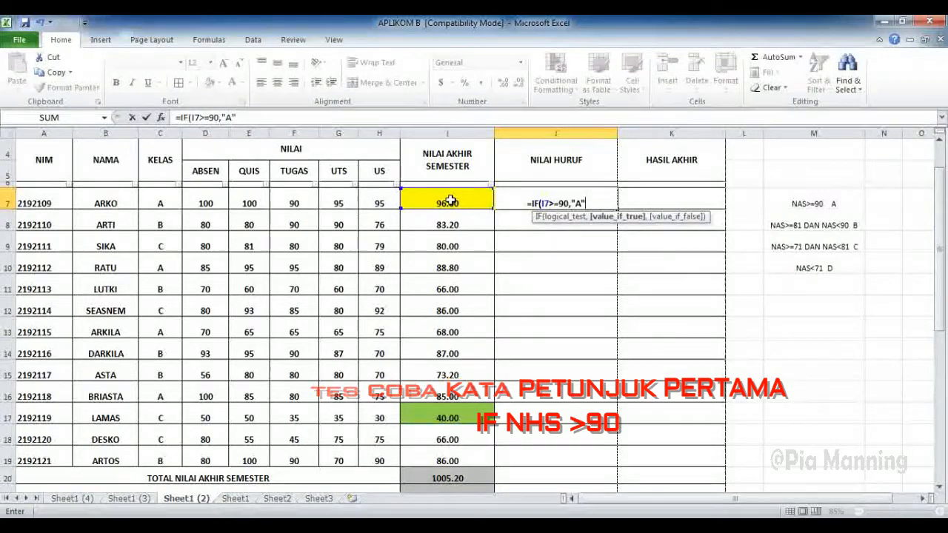
text())
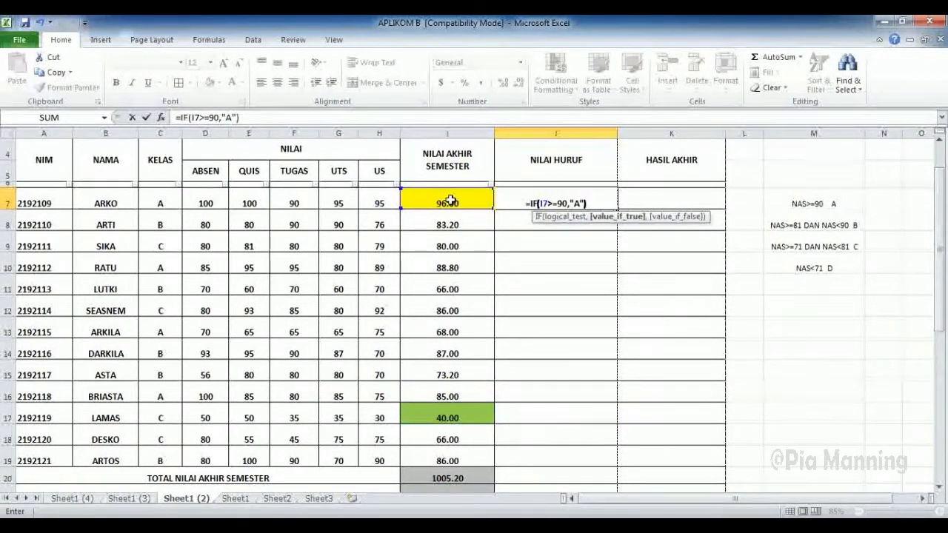
key(Return)
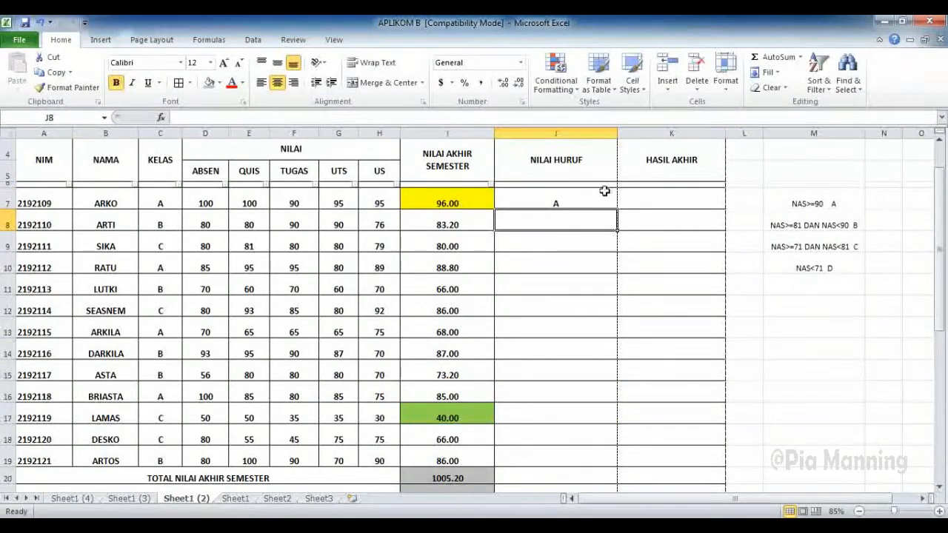
Step: Fill the grade A formula from J7 down the NILAI HURUF column to J19
click(605, 191)
drag(617, 213, 599, 426)
scroll(586, 334, up, 2)
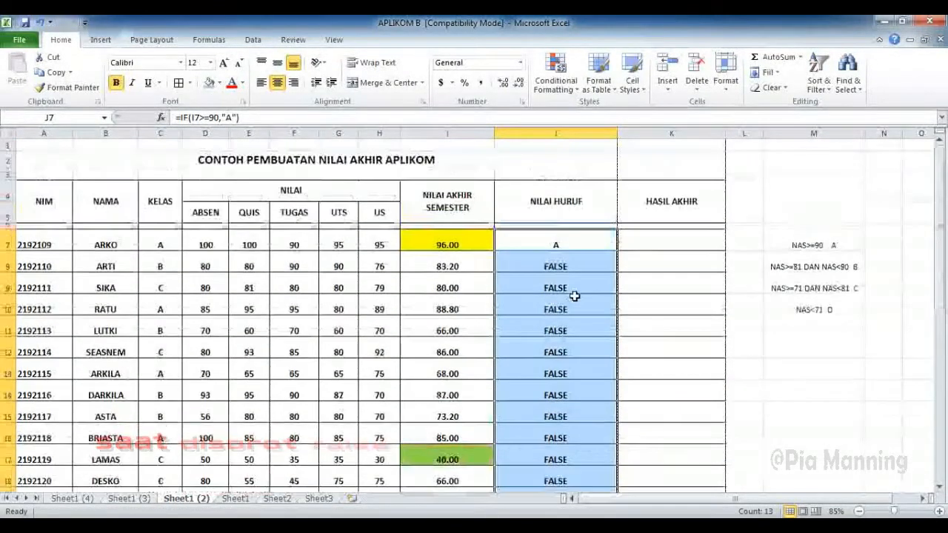
Step: Extend the J7 grade formula with a nested grade B condition, IF(AND(I7>=81,I7<90),"B", as the first IF's false value
click(552, 240)
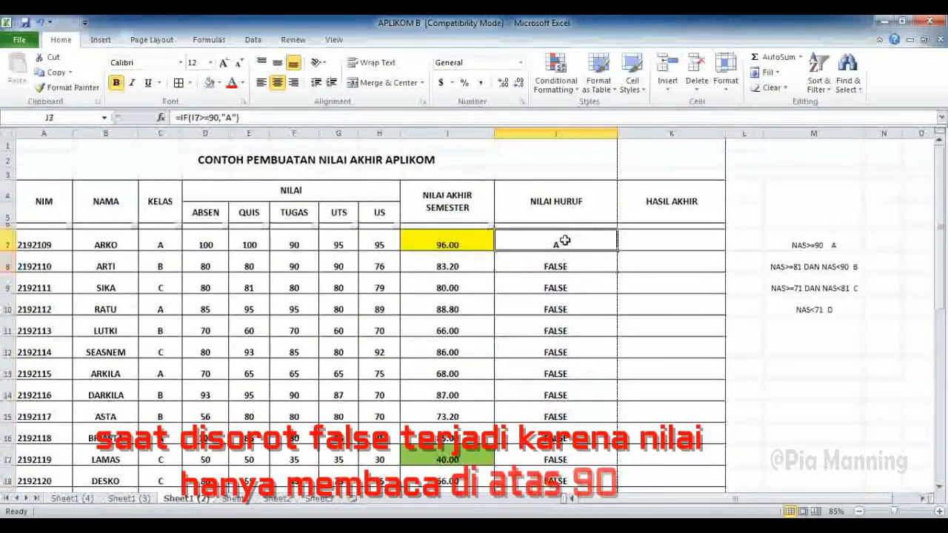
click(251, 117)
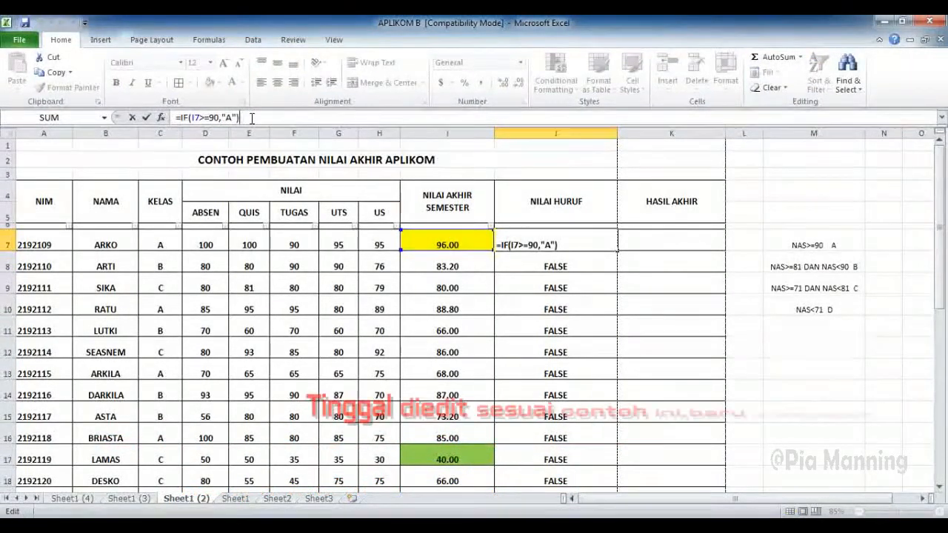
key(BackSpace)
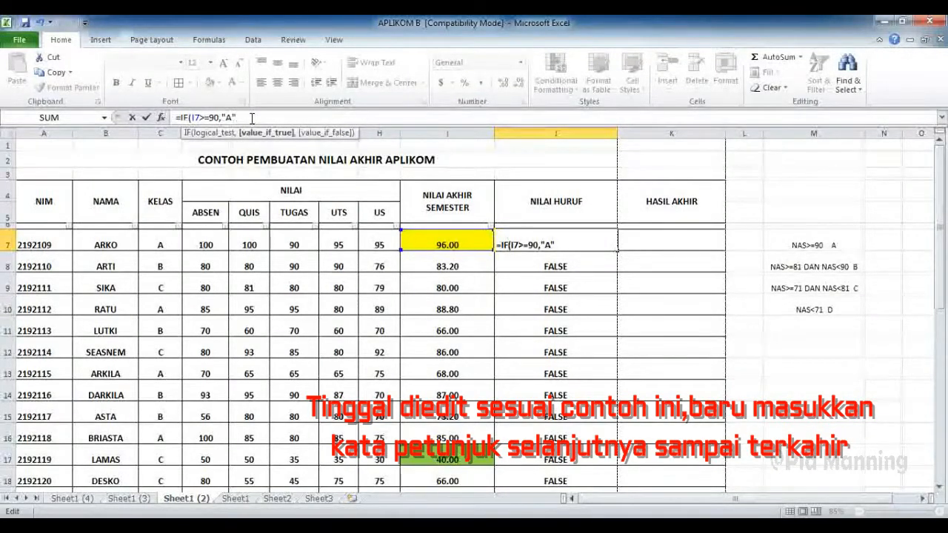
text(,IF)
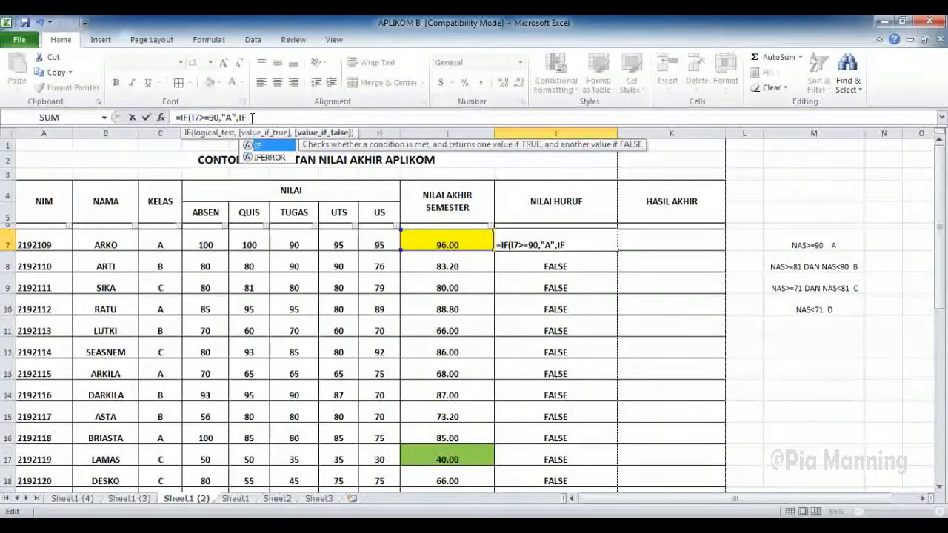
text(()
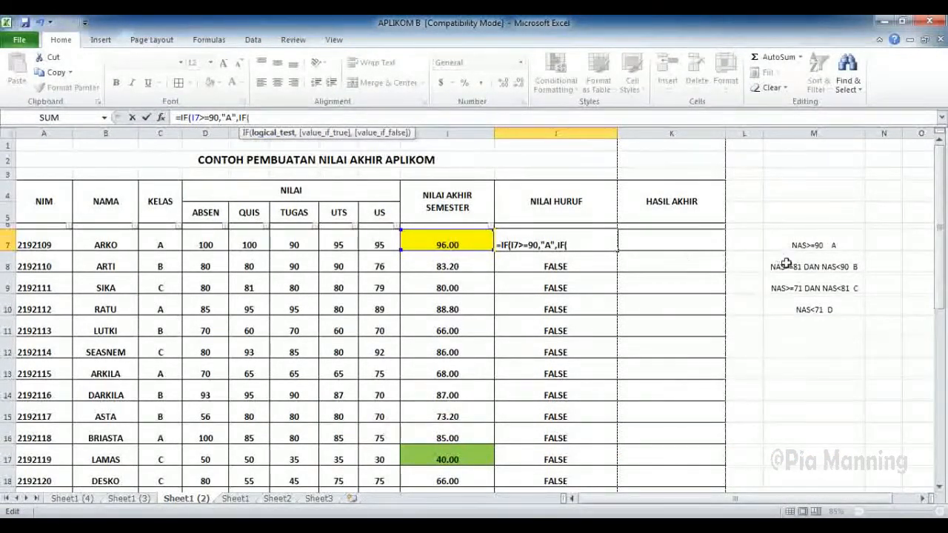
text(AND)
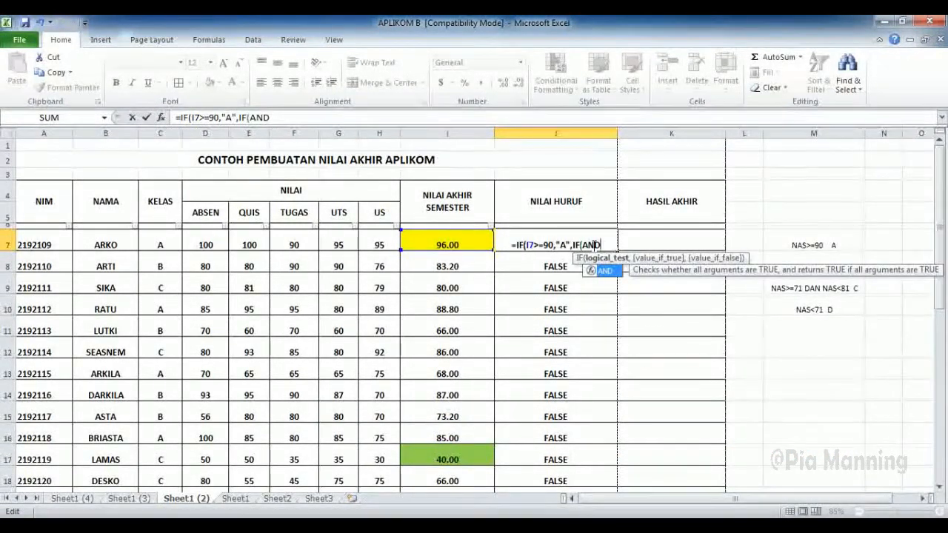
text(()
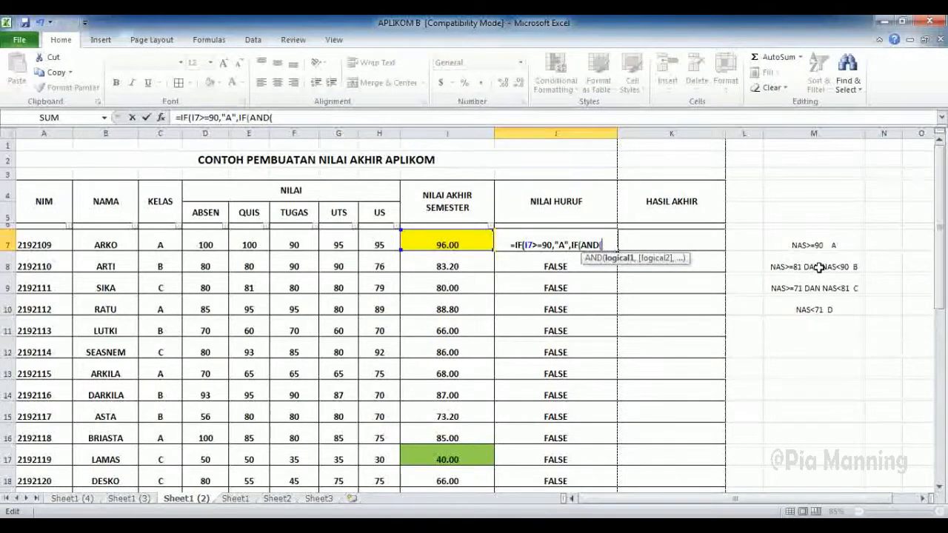
click(449, 243)
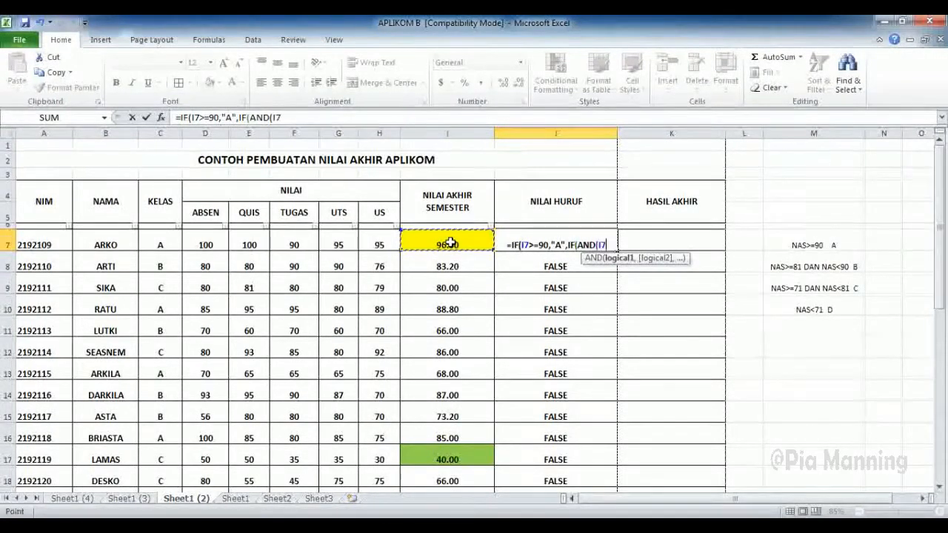
text(>=)
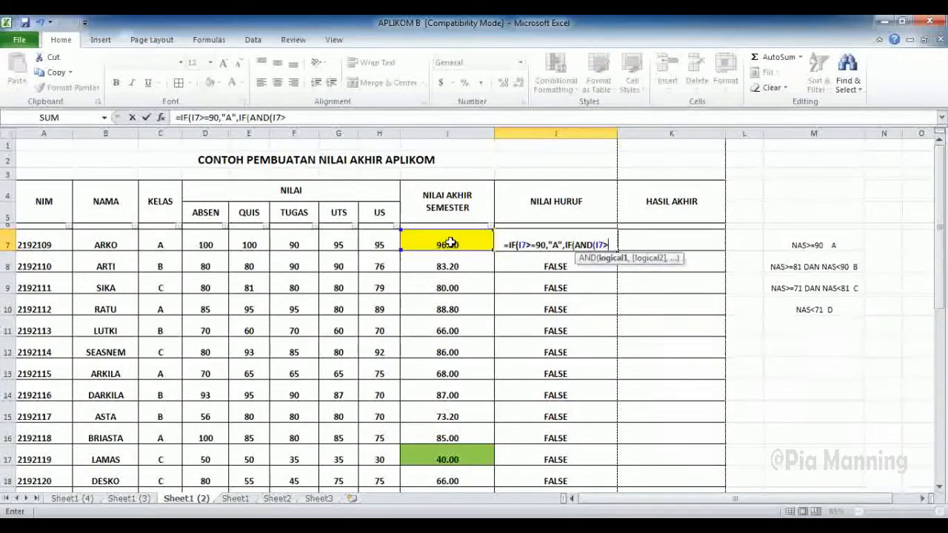
text(81)
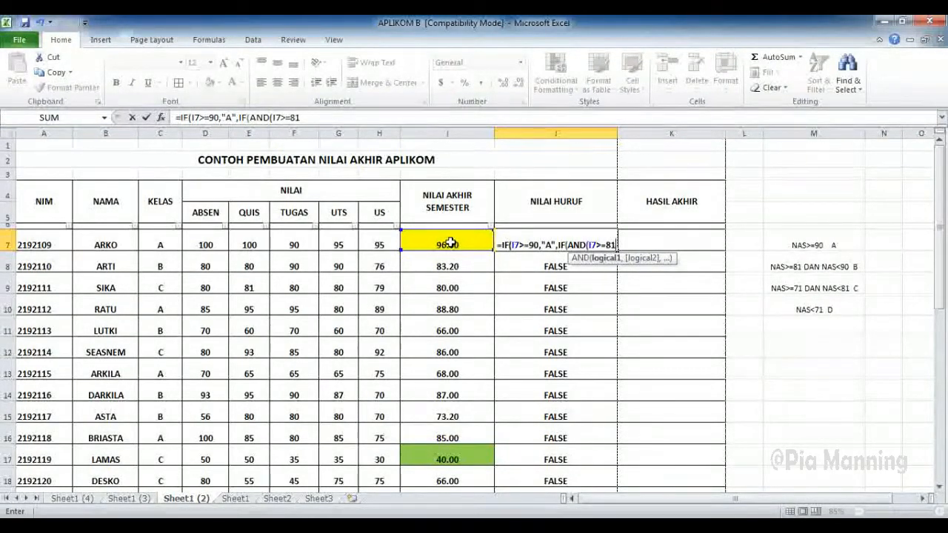
text(,)
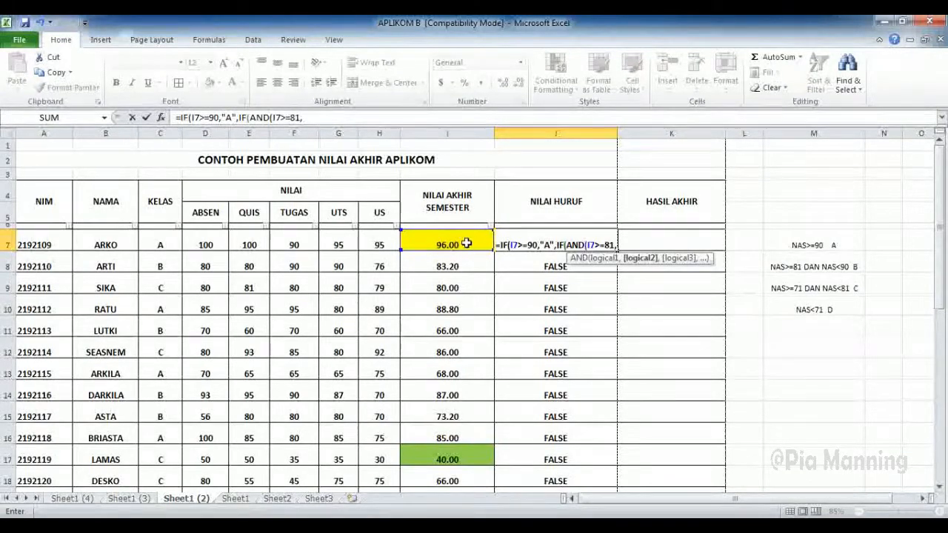
click(467, 243)
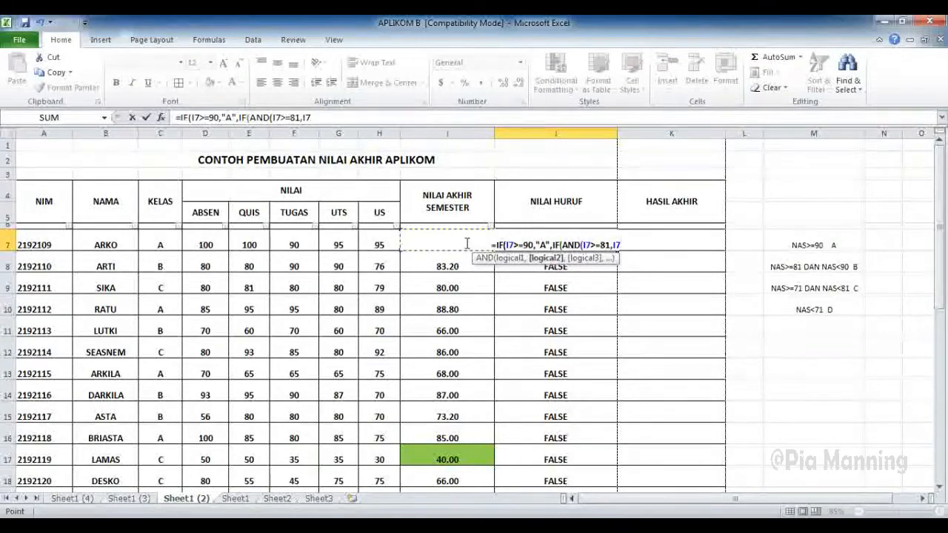
text(<90)
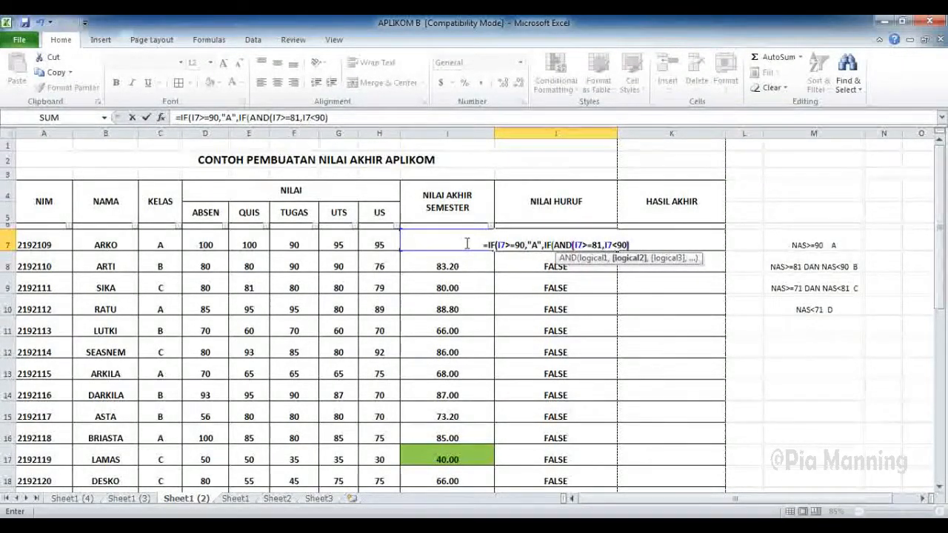
text(),)
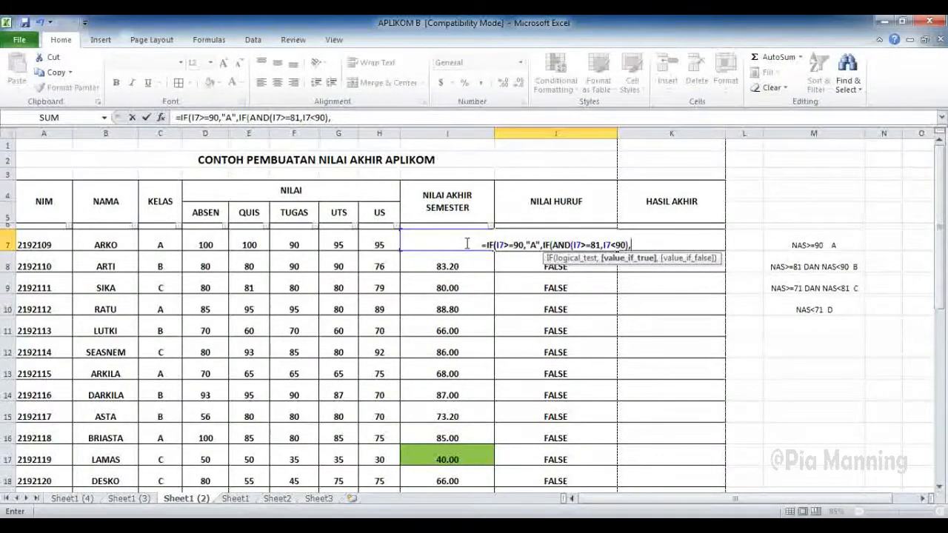
text("B")
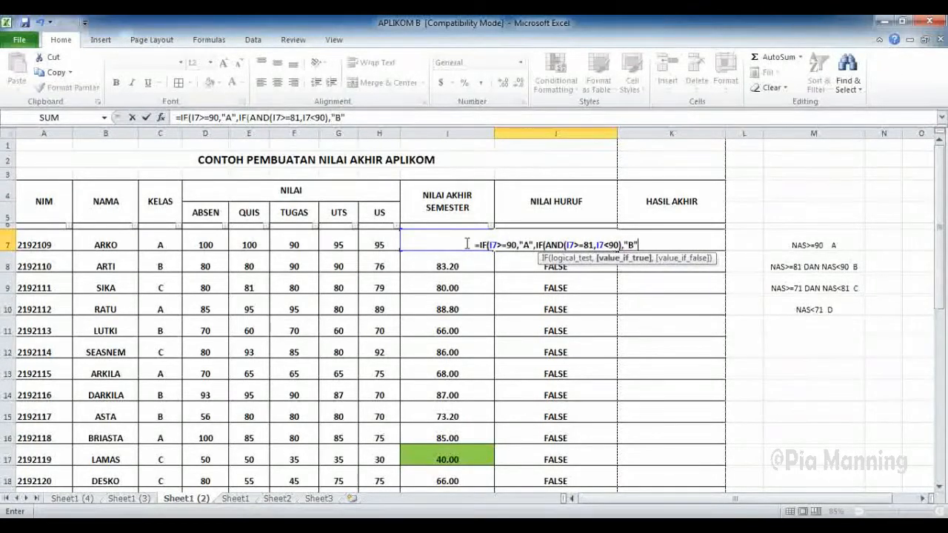
Step: Add the grade C condition to the J7 formula as a further nested IF(AND(I7>=71,I7<81),"C",
text(,)
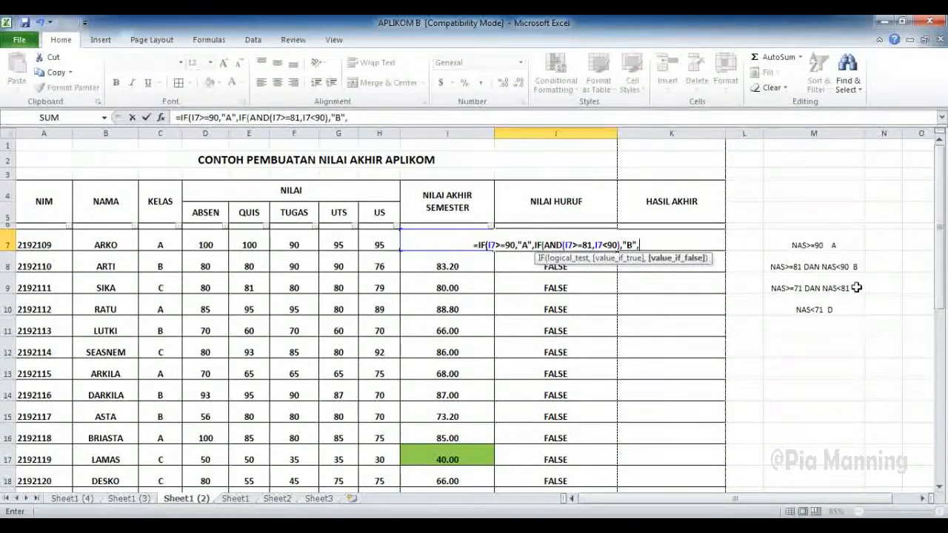
text(IF(A)
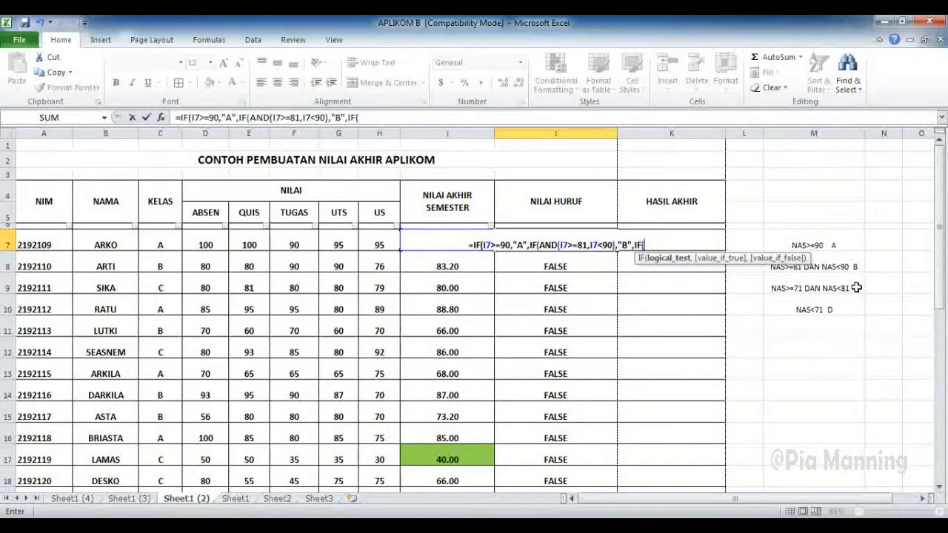
text(ND()
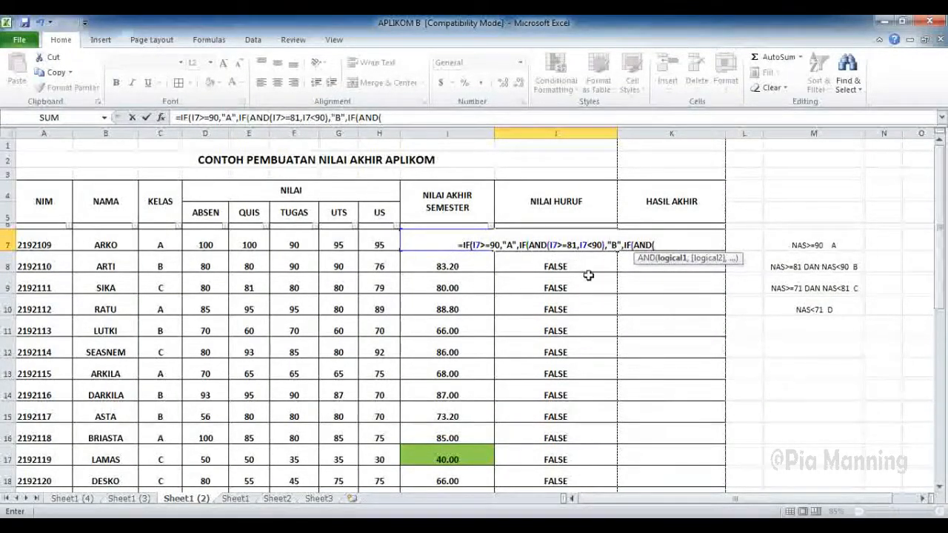
text(I7)
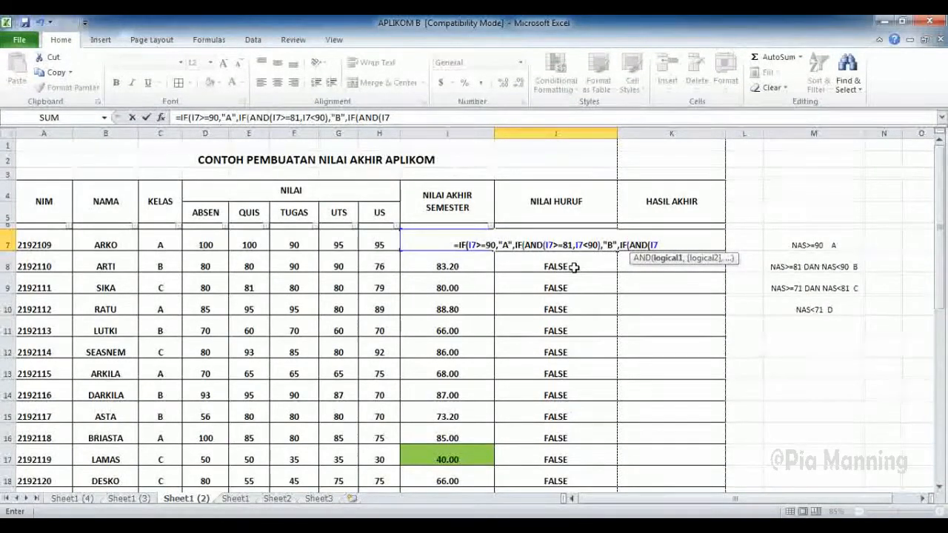
text(>=)
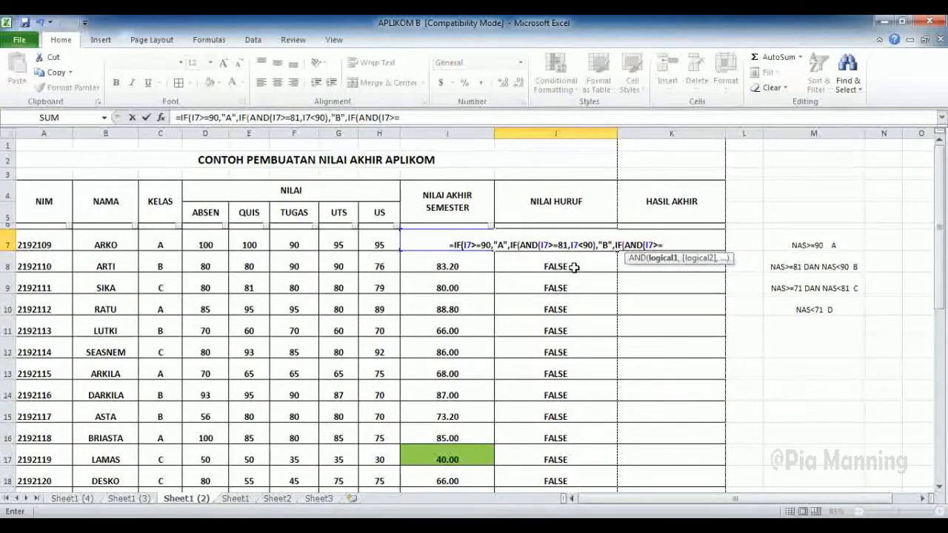
text(71)
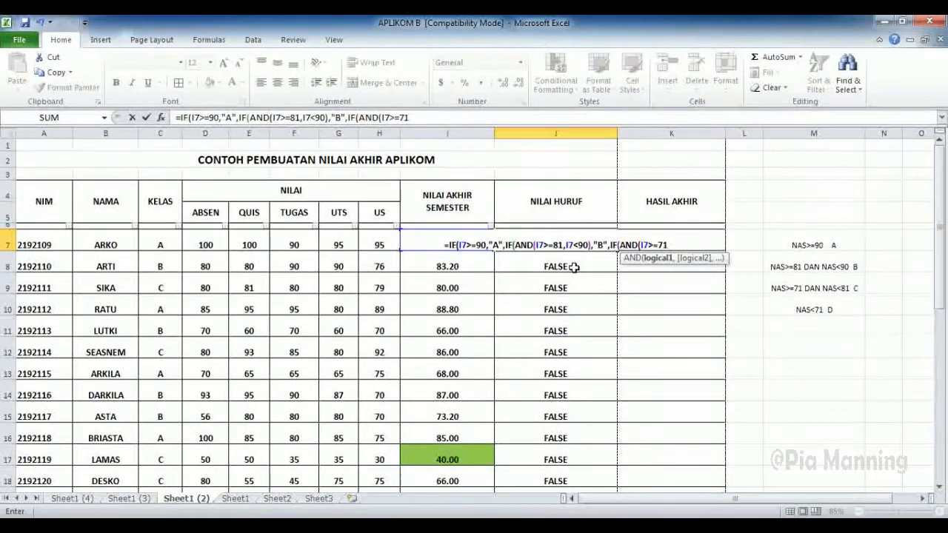
text(,)
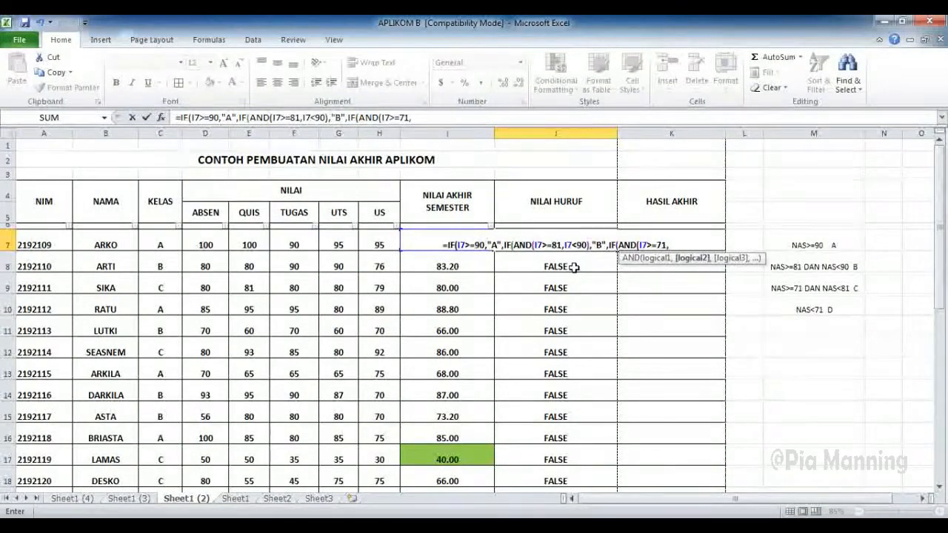
text(I7)
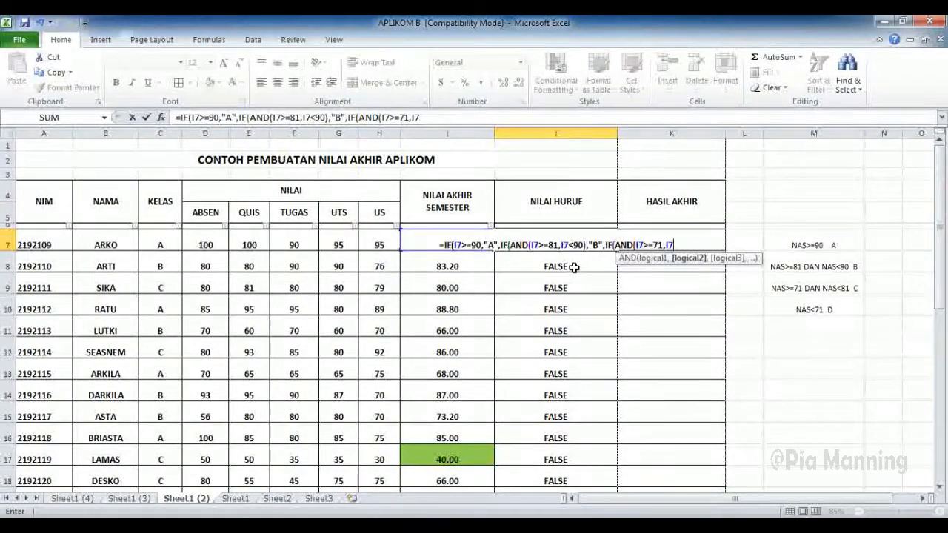
text(<81)
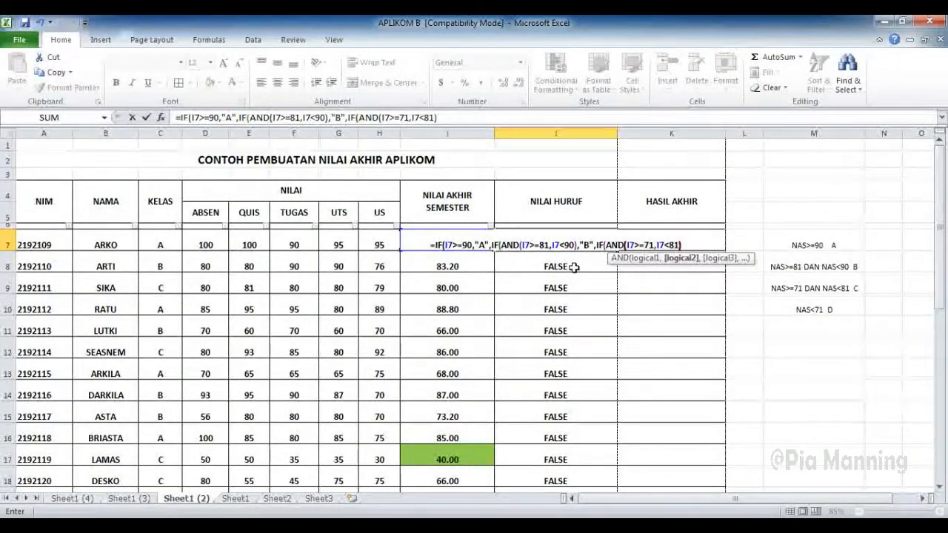
text(),")
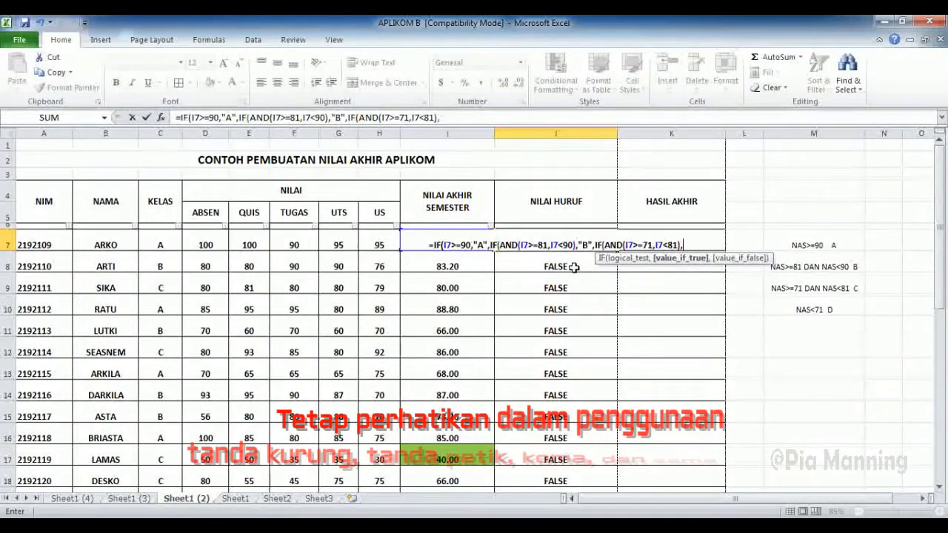
text(C",)
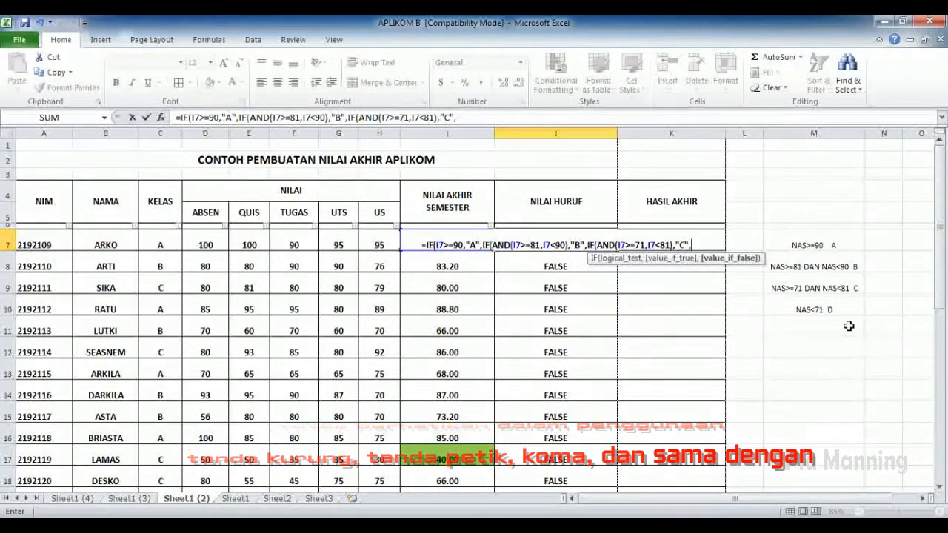
Step: Finish the J7 formula with "D" as the last false value, close all three IF functions and enter it
text("D")
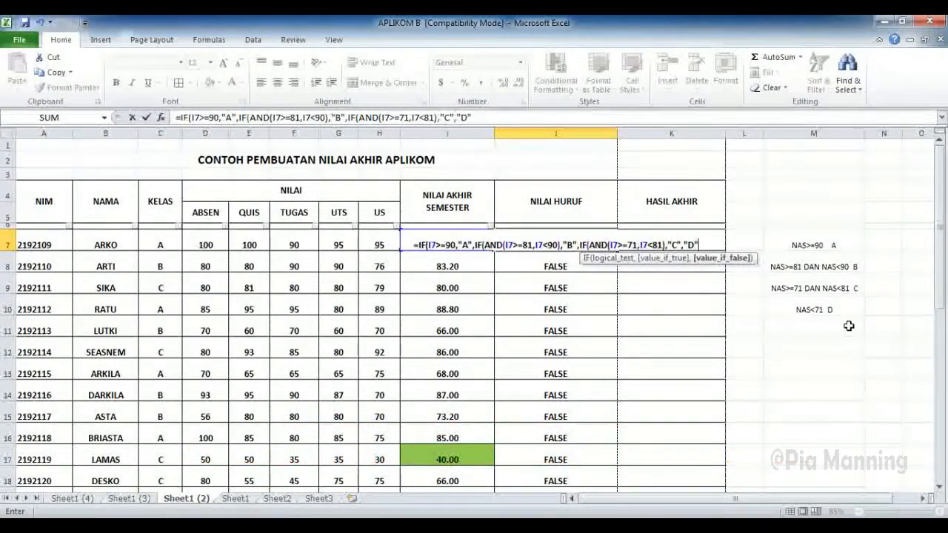
text())
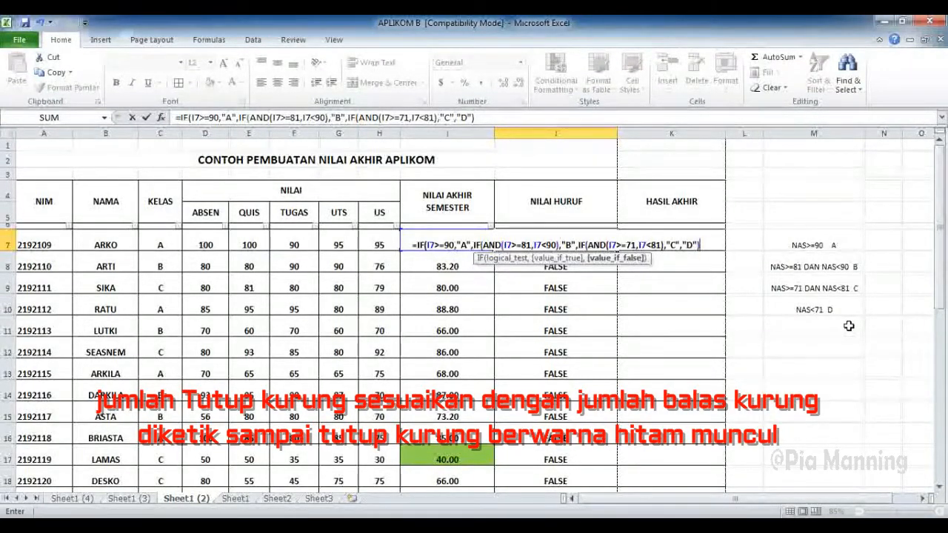
text())
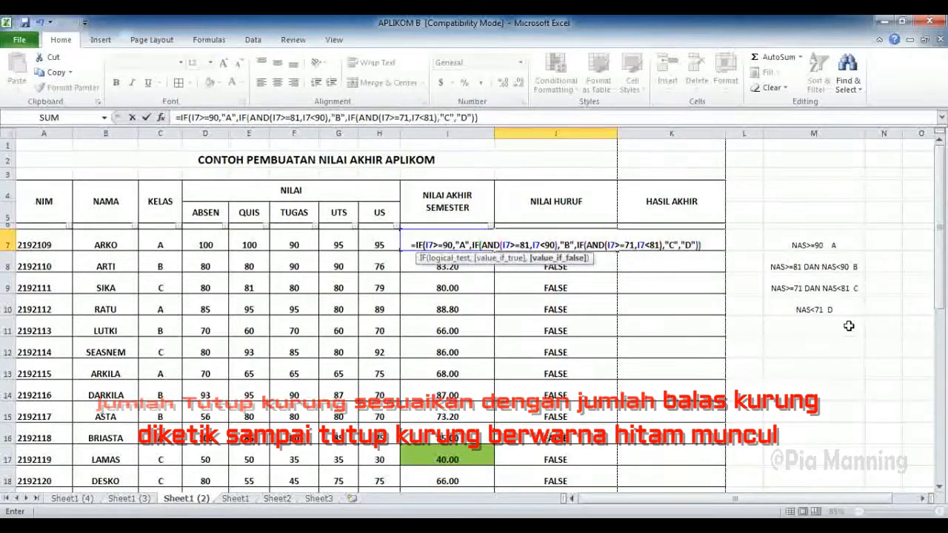
text())
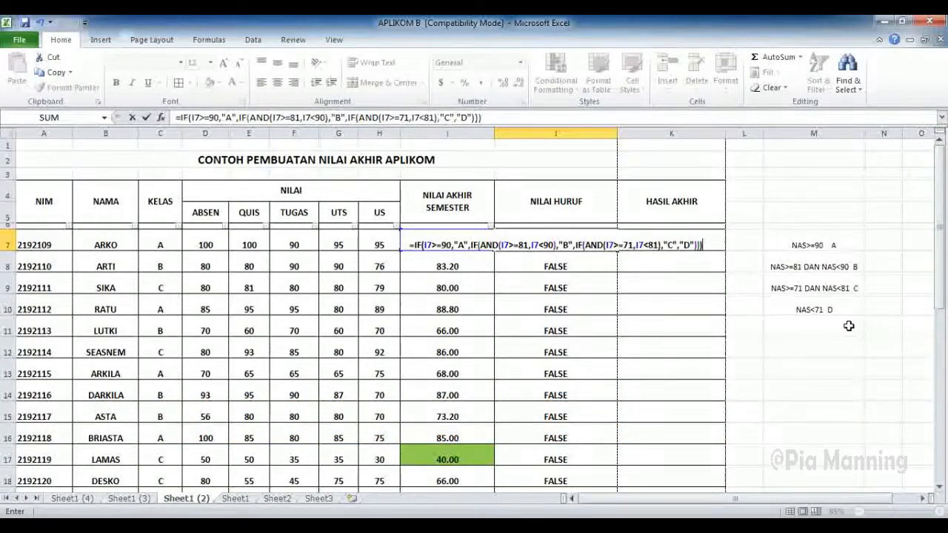
key(Return)
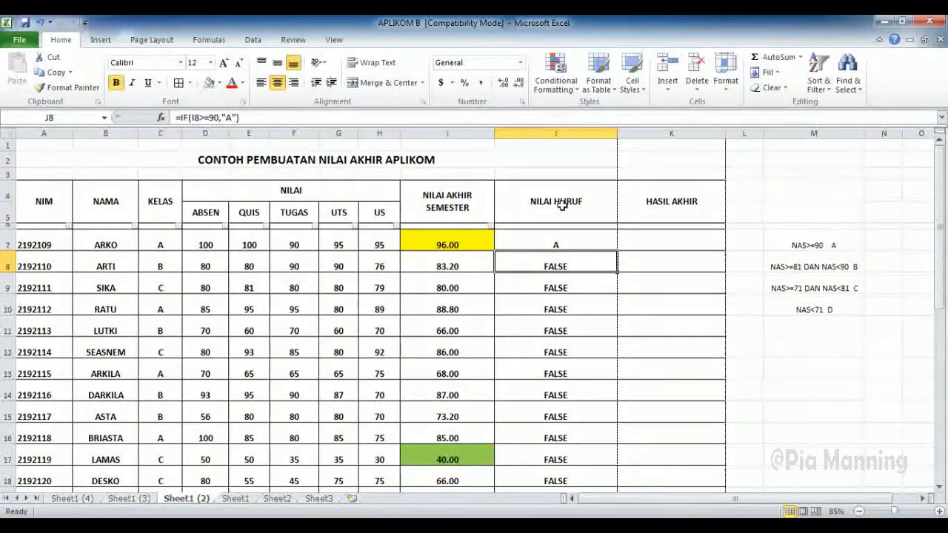
Step: Fill the completed nested grade formula from J7 down the NILAI HURUF column to J19
click(570, 241)
scroll(570, 240, down, 1)
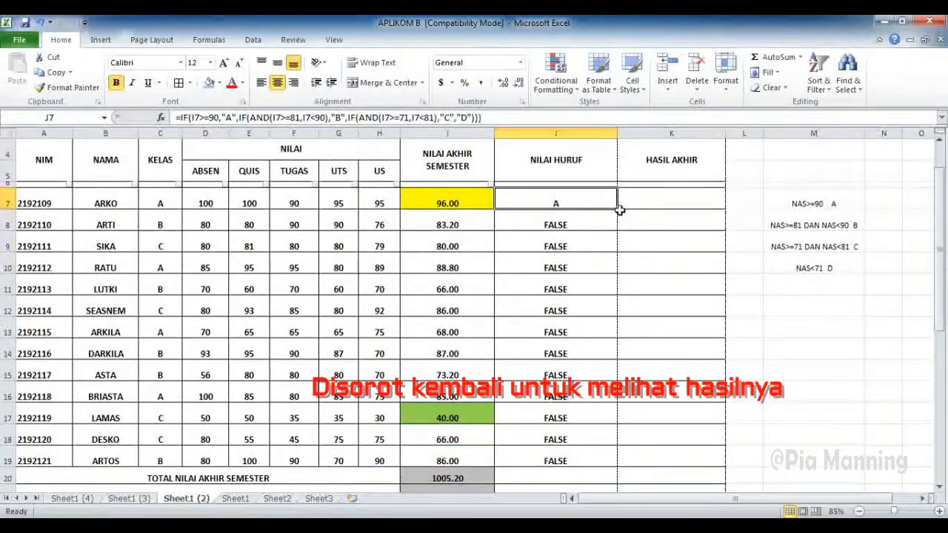
drag(619, 212, 610, 461)
click(569, 284)
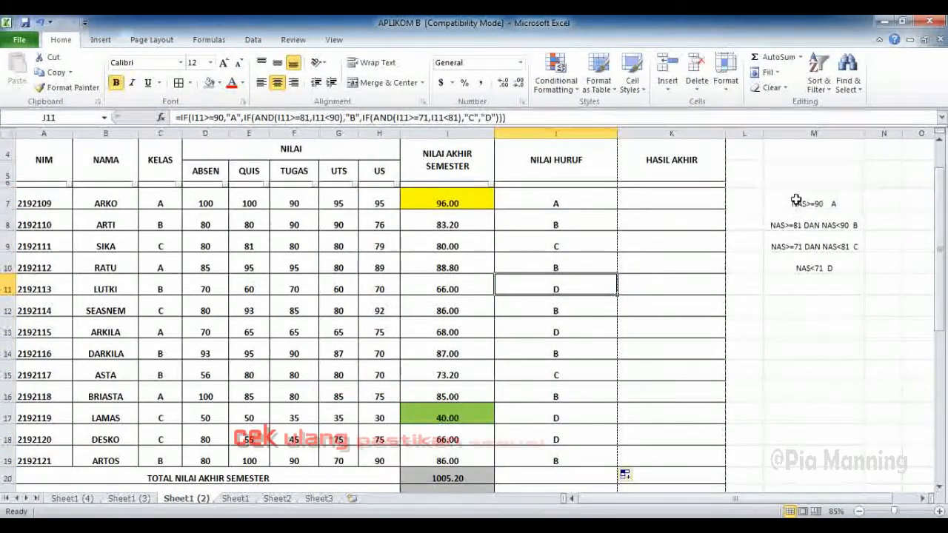
Step: Delete the copied NAS grade conditions in M7:M10 beside the grade table
drag(795, 196, 796, 267)
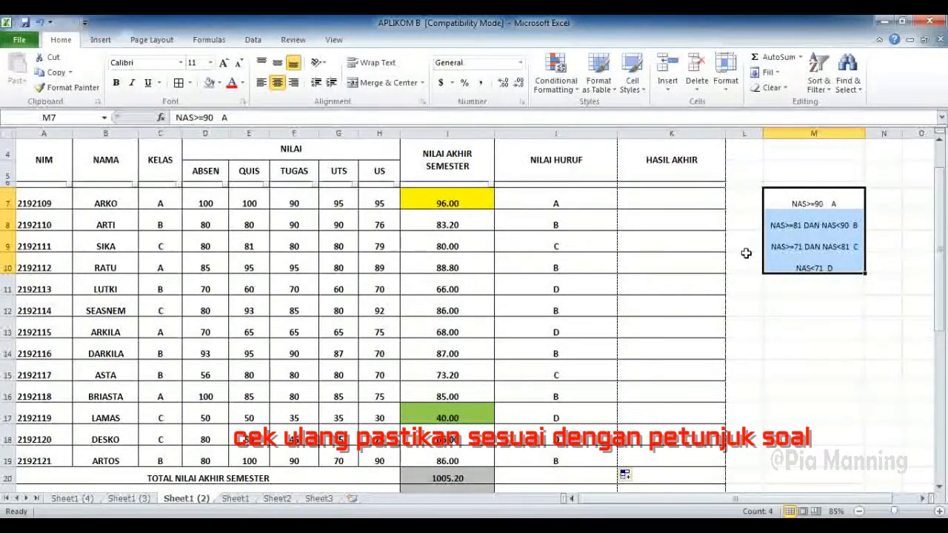
scroll(745, 252, down, 1)
key(Delete)
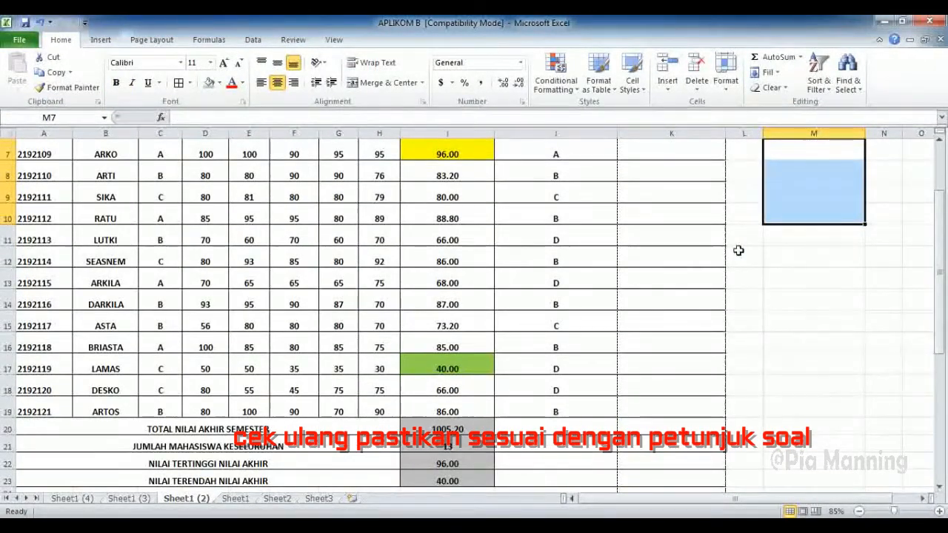
Step: Review question 3 below the grade table for the HASIL AKHIR rules, focusing on the "A" ATAU "B" ATAU "C" wording in A41
scroll(627, 260, down, 5)
click(374, 297)
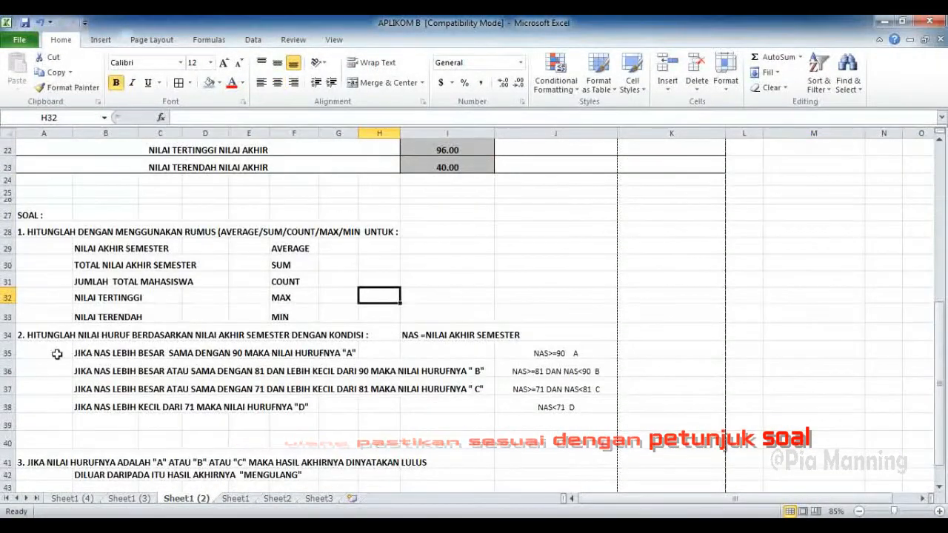
scroll(43, 354, down, 2)
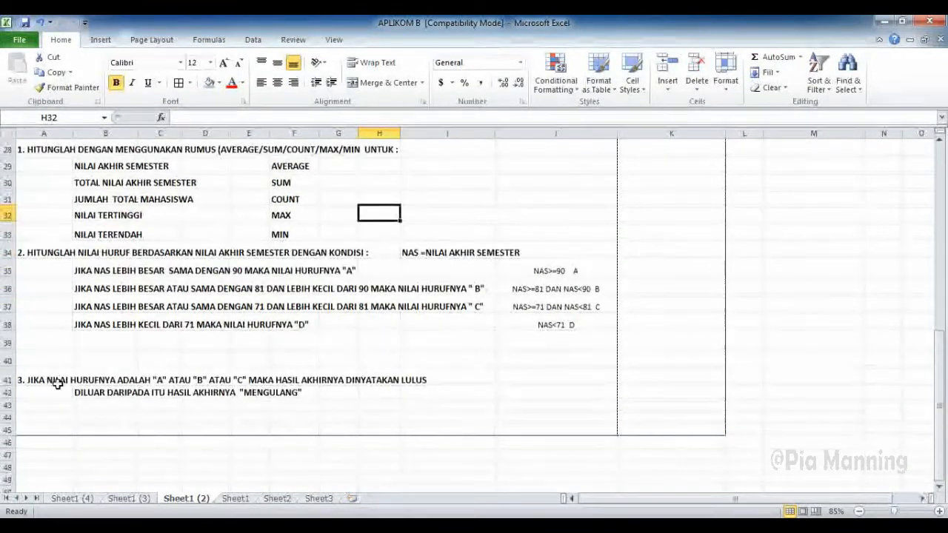
click(57, 380)
click(452, 377)
click(529, 382)
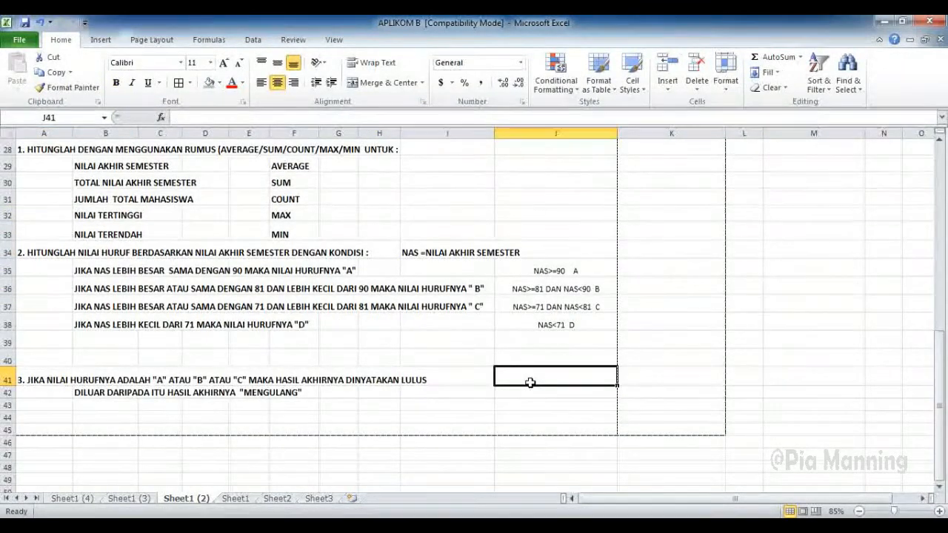
scroll(630, 328, up, 9)
scroll(652, 268, down, 1)
scroll(651, 268, down, 8)
click(146, 384)
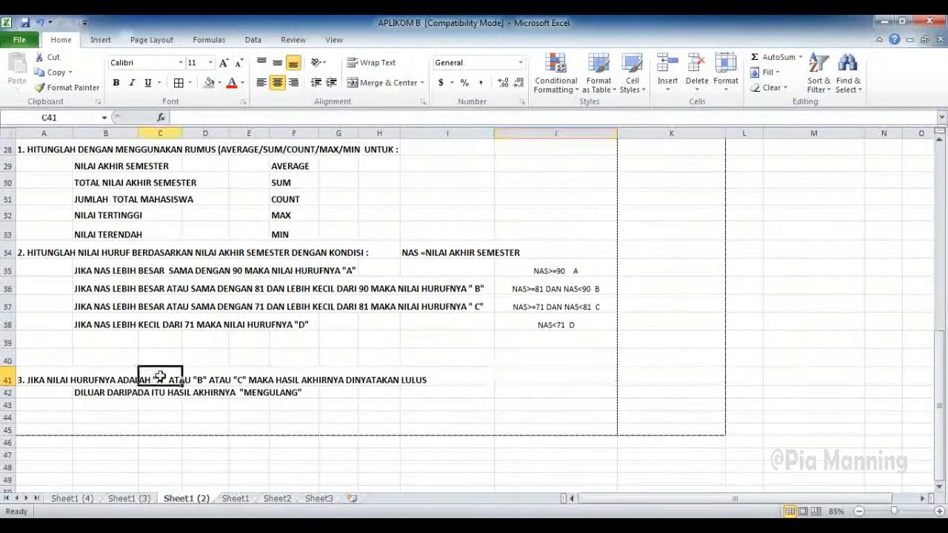
click(47, 382)
drag(318, 117, 374, 118)
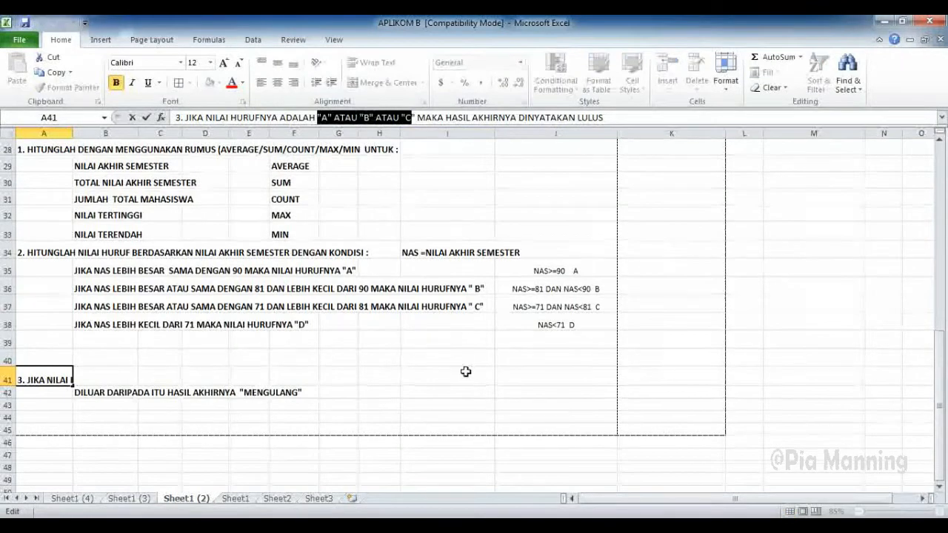
key(Return)
Step: Beside question 3, enter the note OR in J41 and IF A/B/C LULUS in J42
click(510, 381)
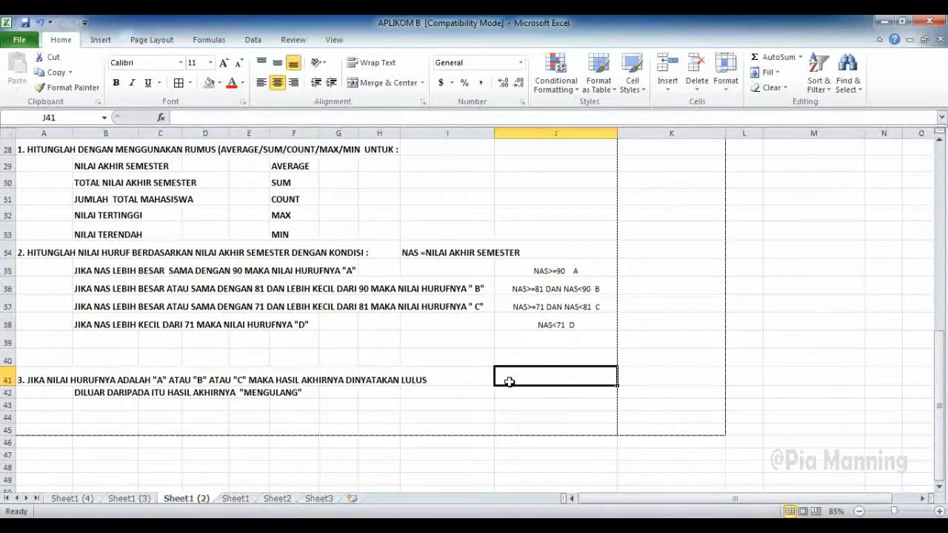
text(OR)
key(Return)
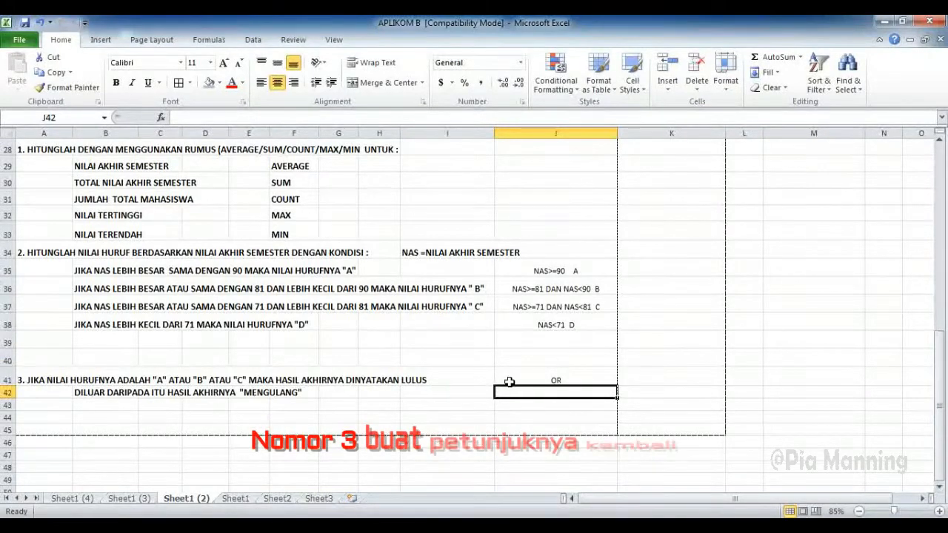
text(IF)
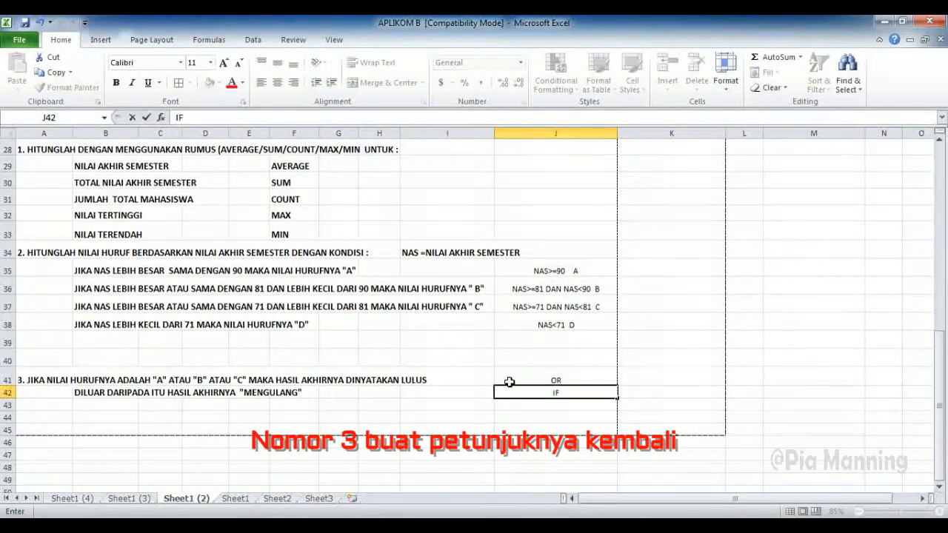
text( A/B/C)
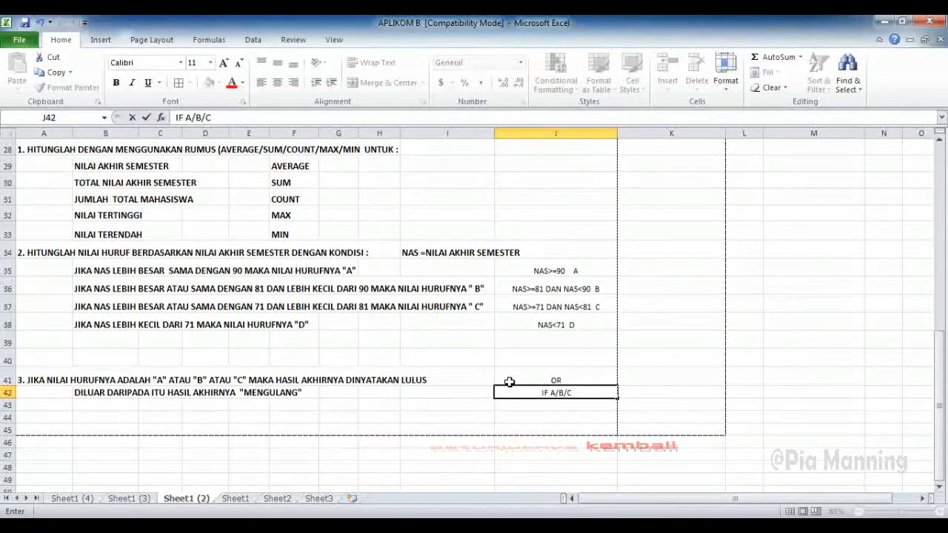
text( LULUS)
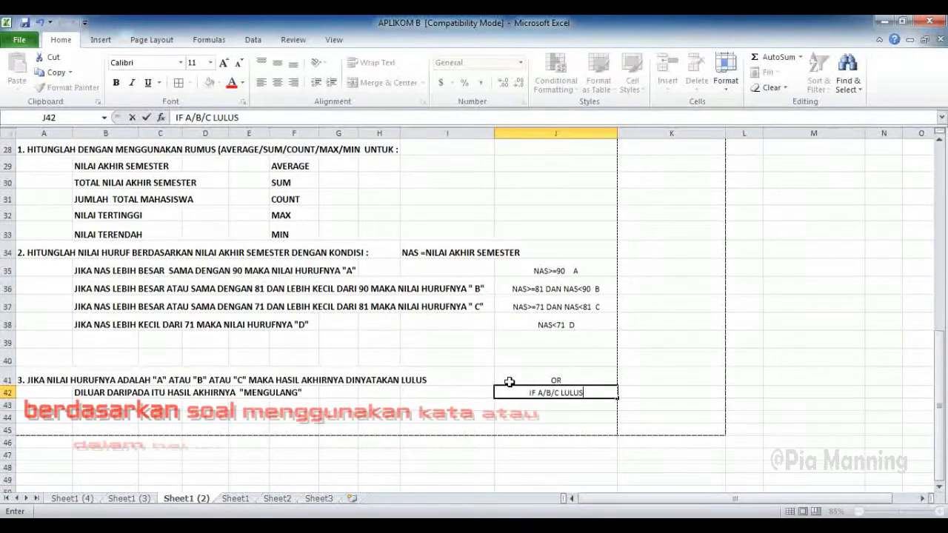
key(Return)
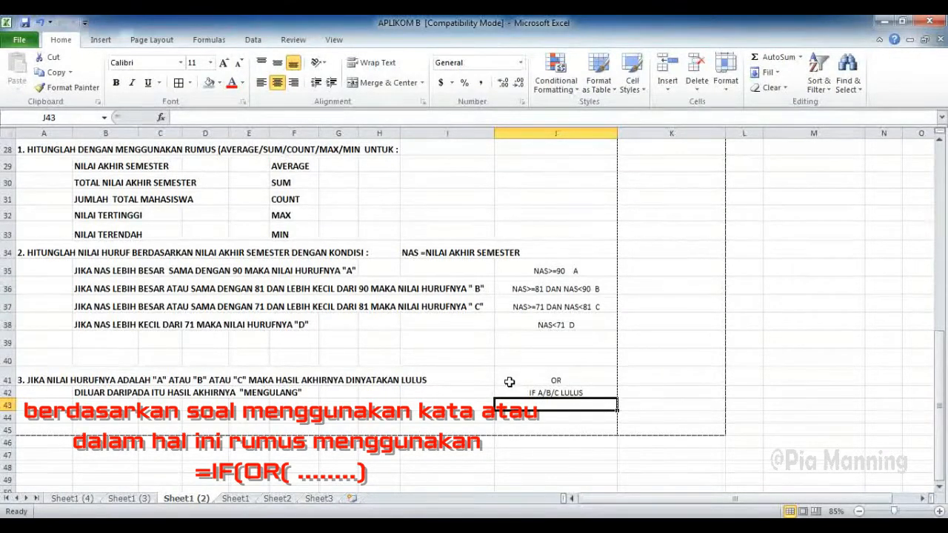
Step: Enter the note DILUAR ITU MENGULANG in J43 for all remaining grades
text(DI)
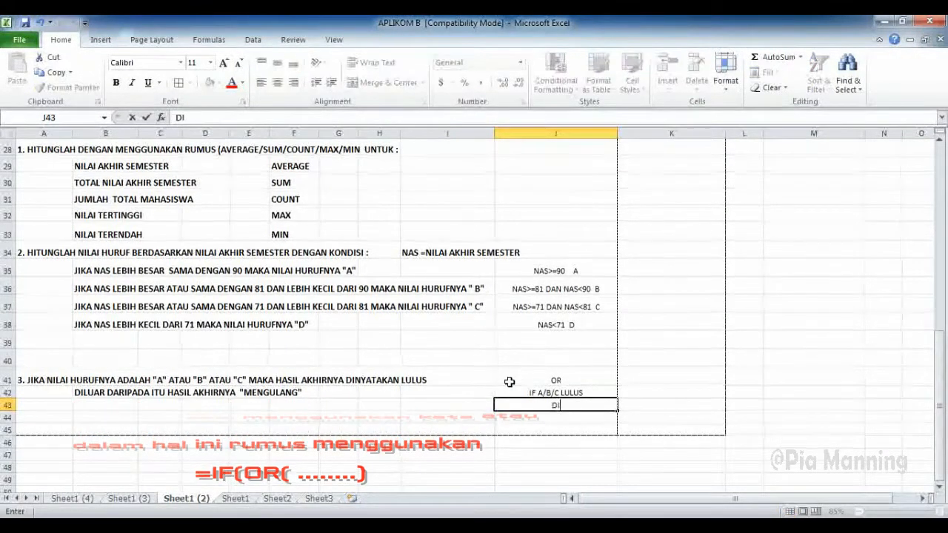
text(LUAR ITU)
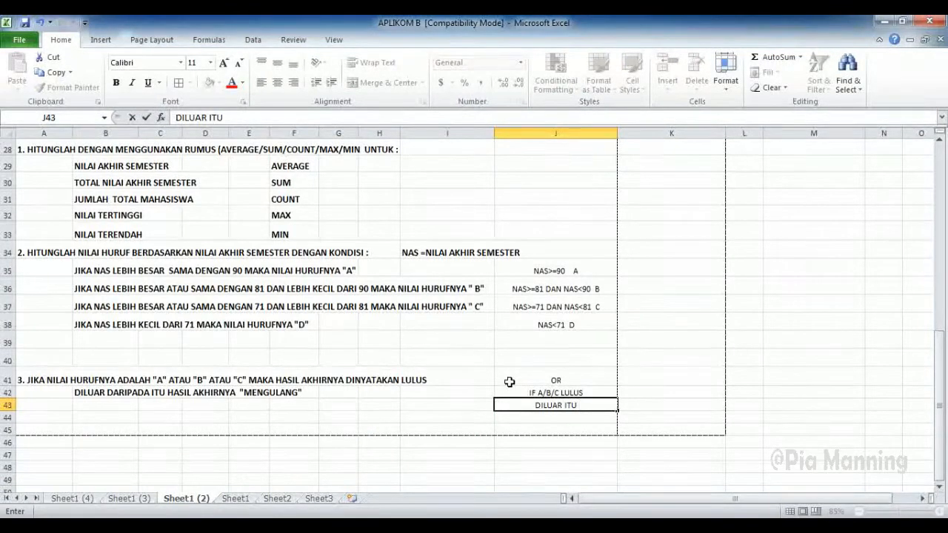
text(  MENGUL)
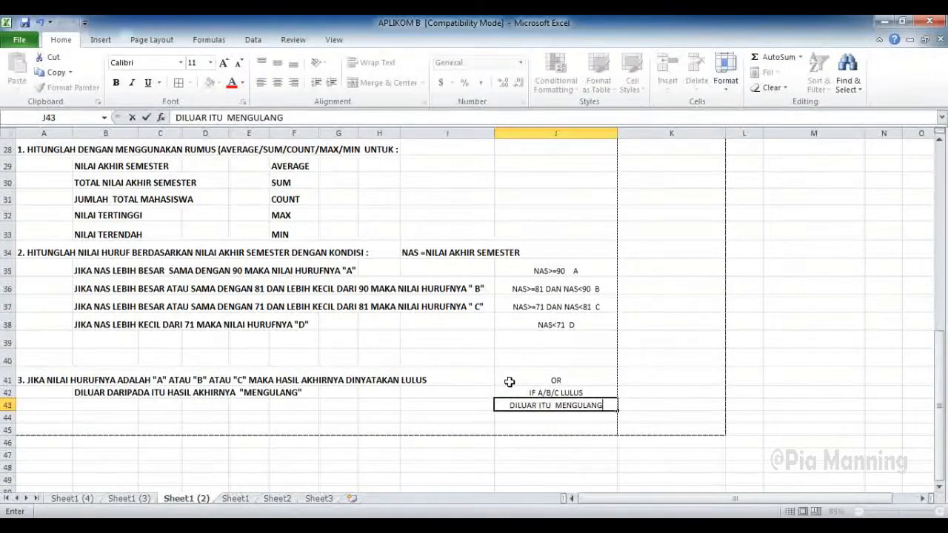
text(ANG)
key(Return)
Step: Copy the three condition notes in J41:J43 to M7:M9 beside the grade table
drag(563, 380, 568, 404)
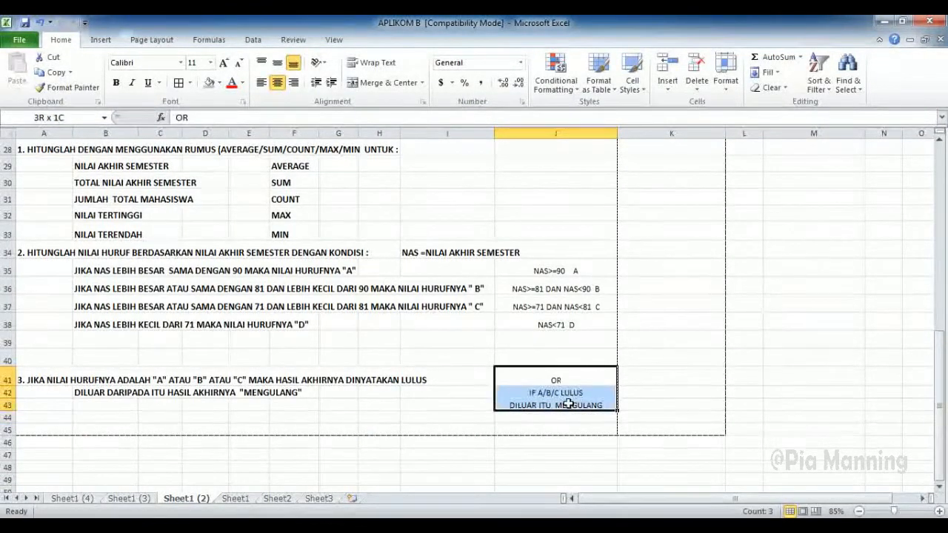
key(ctrl+c)
scroll(766, 275, up, 9)
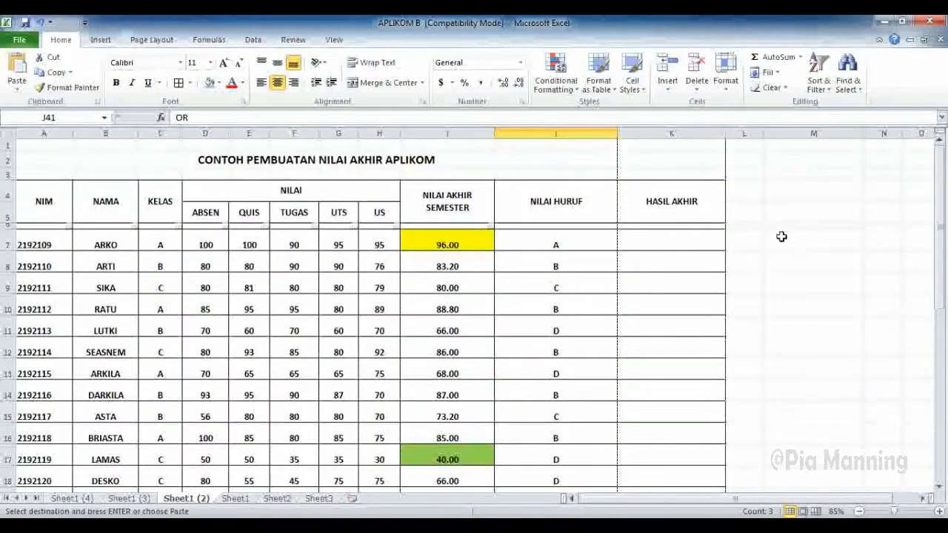
click(781, 237)
key(ctrl+v)
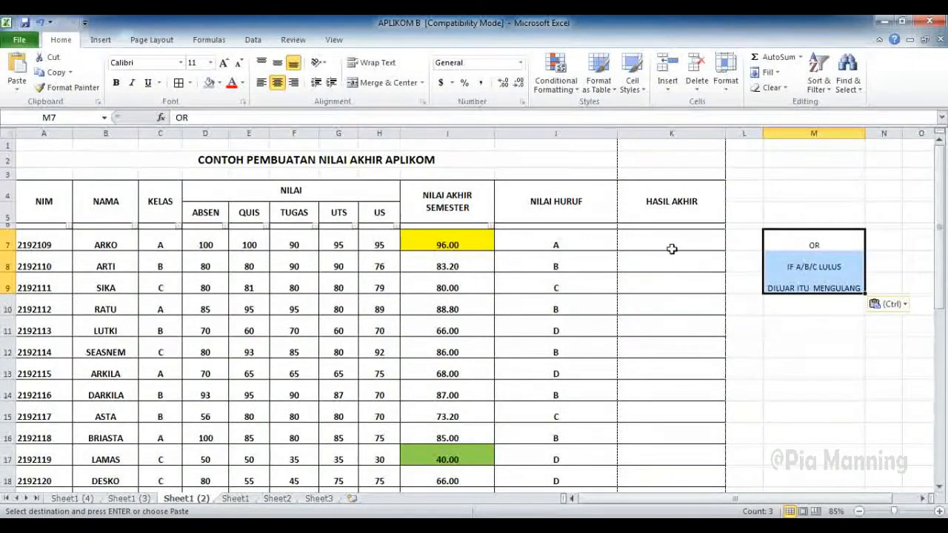
Step: Start the HASIL AKHIR formula in K7 as =IF(OR(J7="A", with J7 as the tested grade cell
click(672, 244)
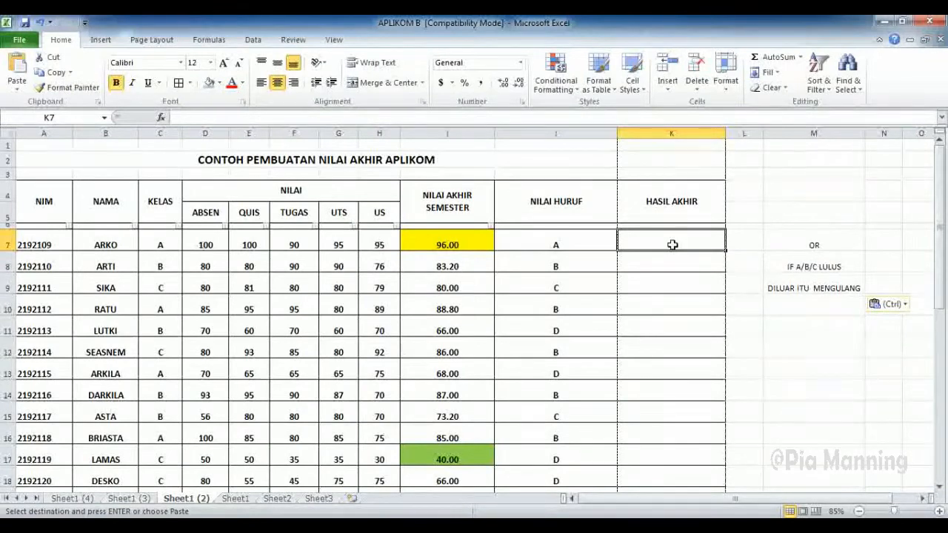
text(=)
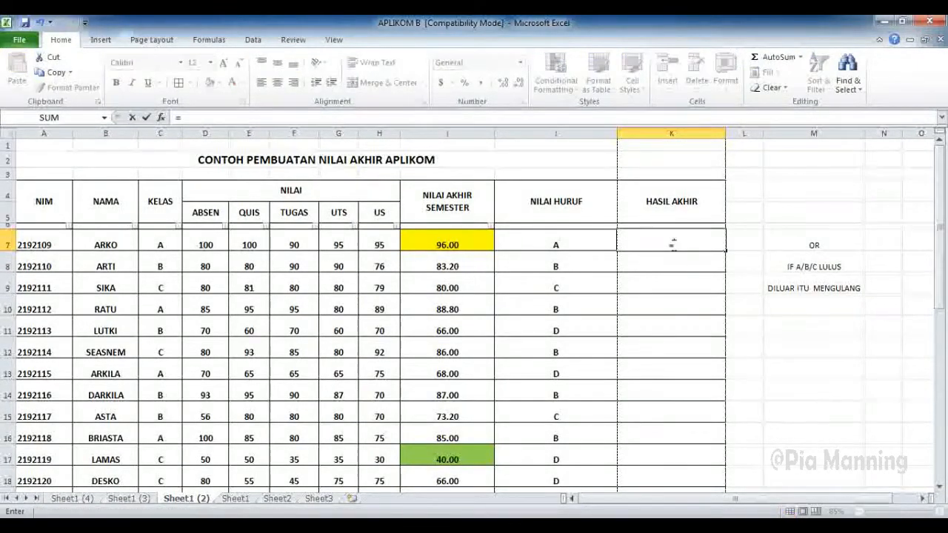
text(IF()
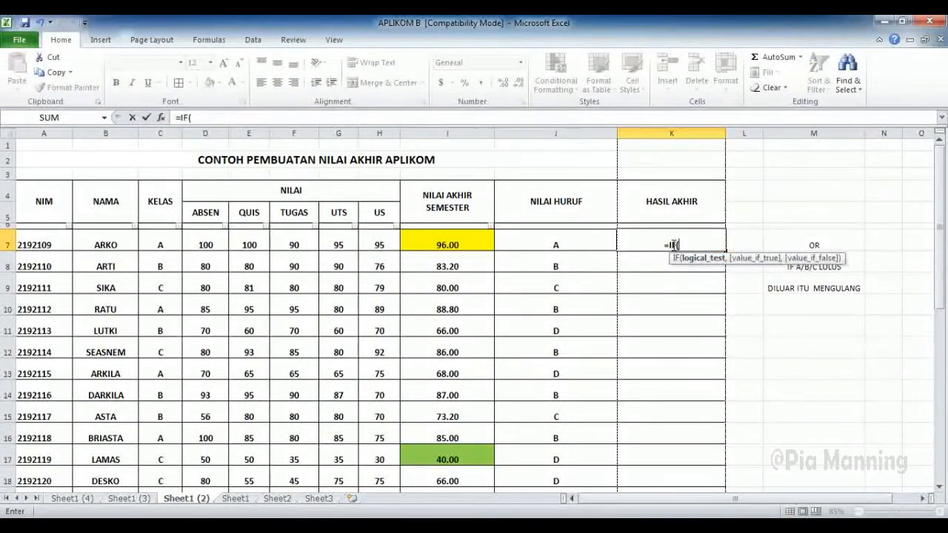
text(OR()
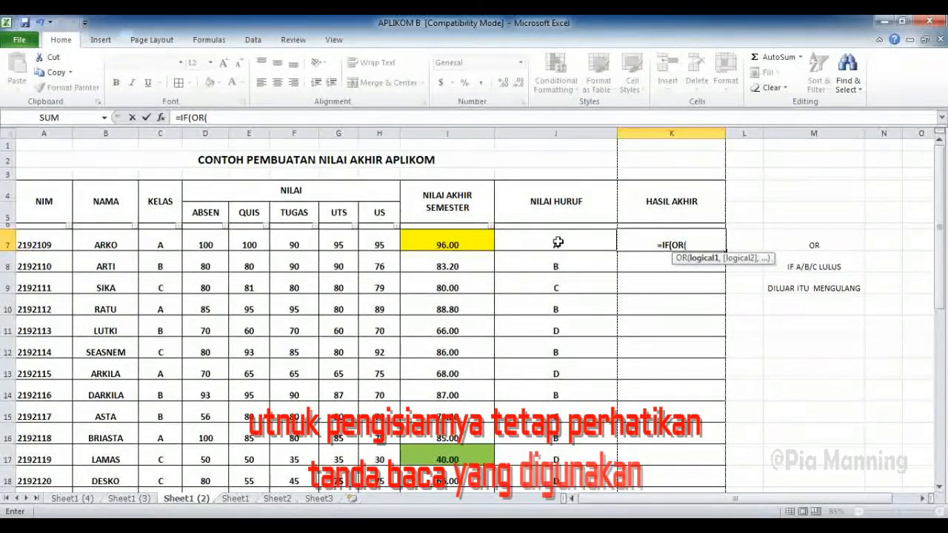
click(559, 242)
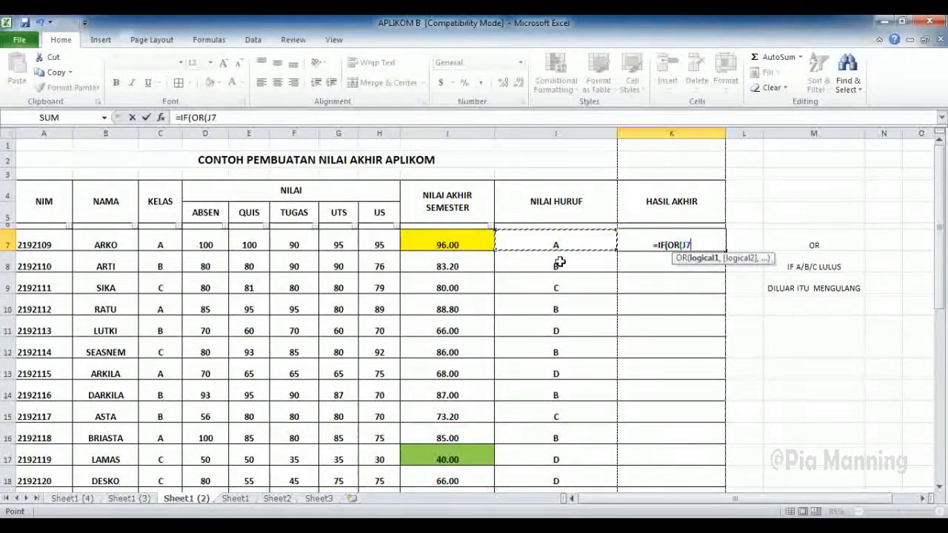
text(=)
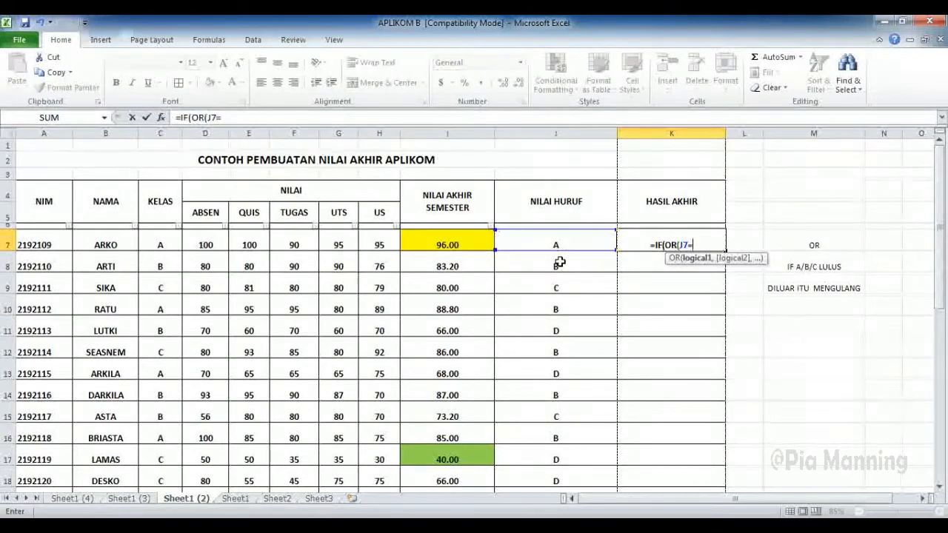
text("A",)
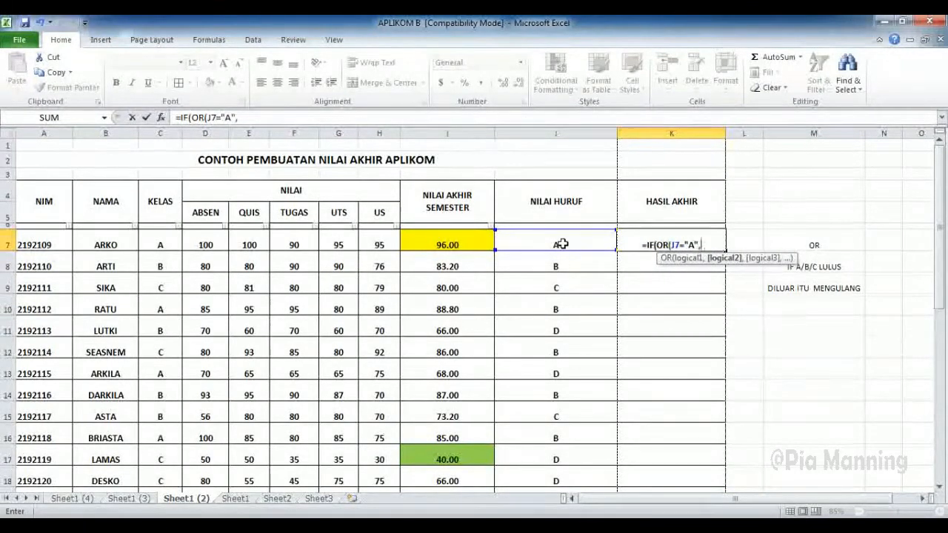
click(562, 245)
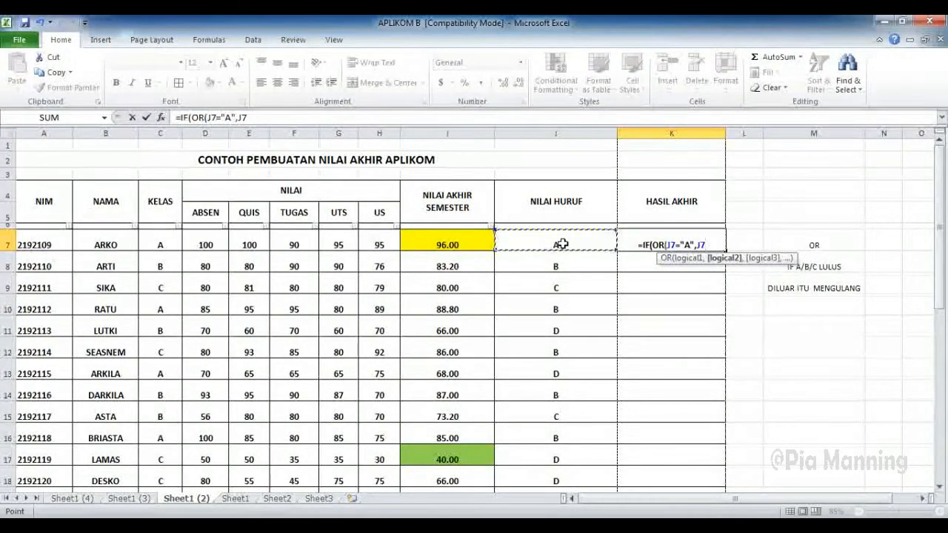
text(="B)
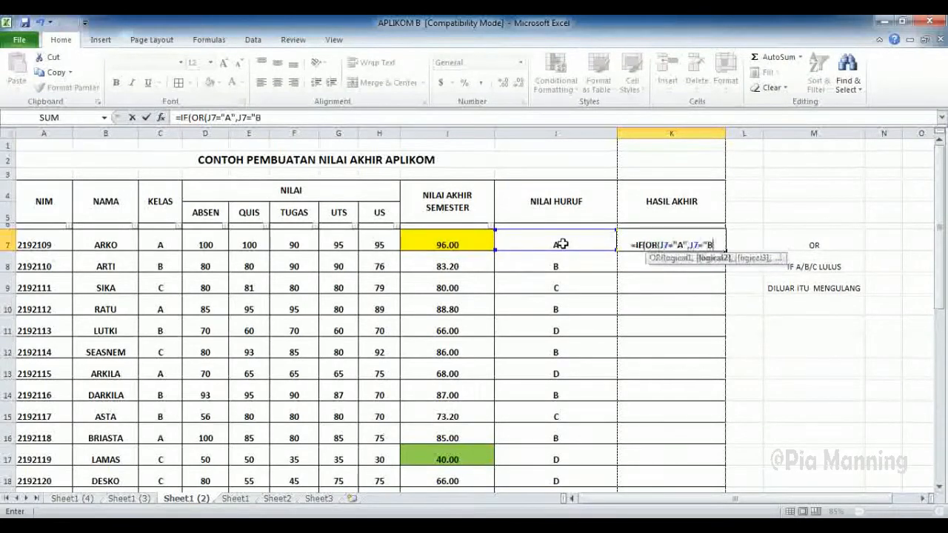
text(",)
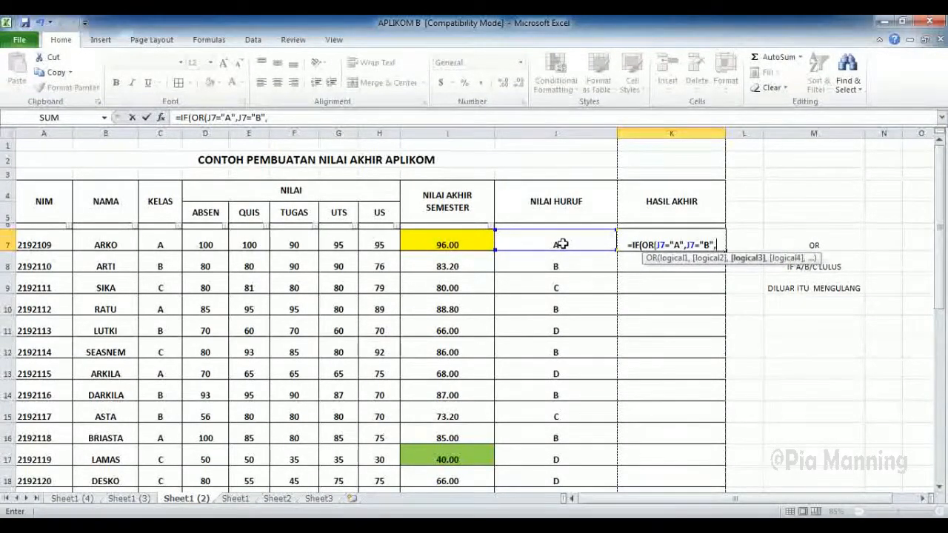
click(549, 238)
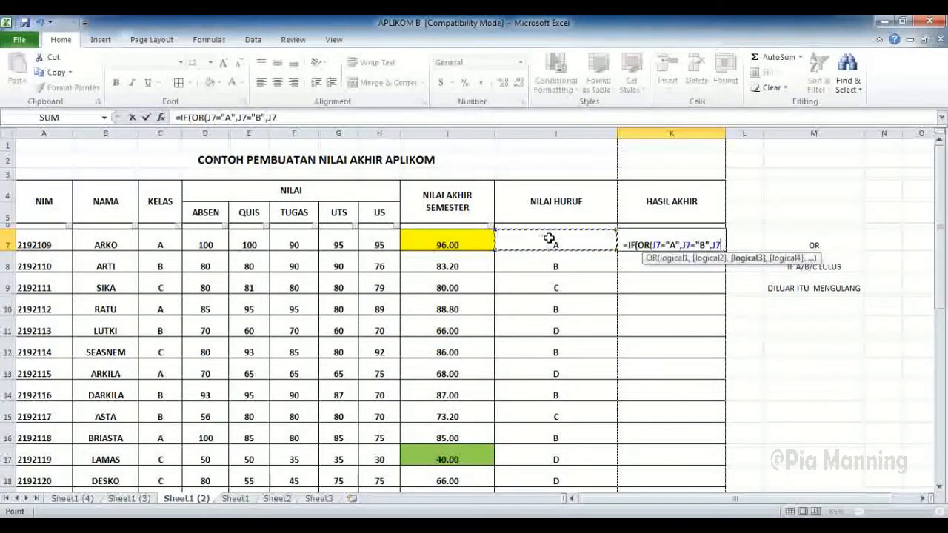
key(BackSpace)
key(BackSpace)
key(BackSpace)
key(BackSpace)
key(BackSpace)
key(BackSpace)
key(BackSpace)
key(BackSpace)
key(BackSpace)
key(BackSpace)
key(BackSpace)
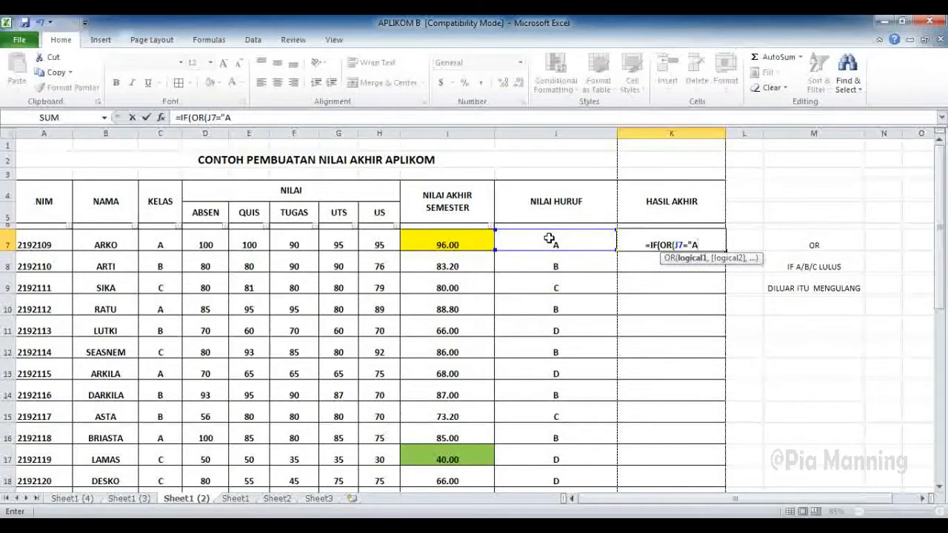
Step: Complete the K7 formula's OR test with J7="B" and J7="C", close it, and add "LULUS" as the true value
text(")
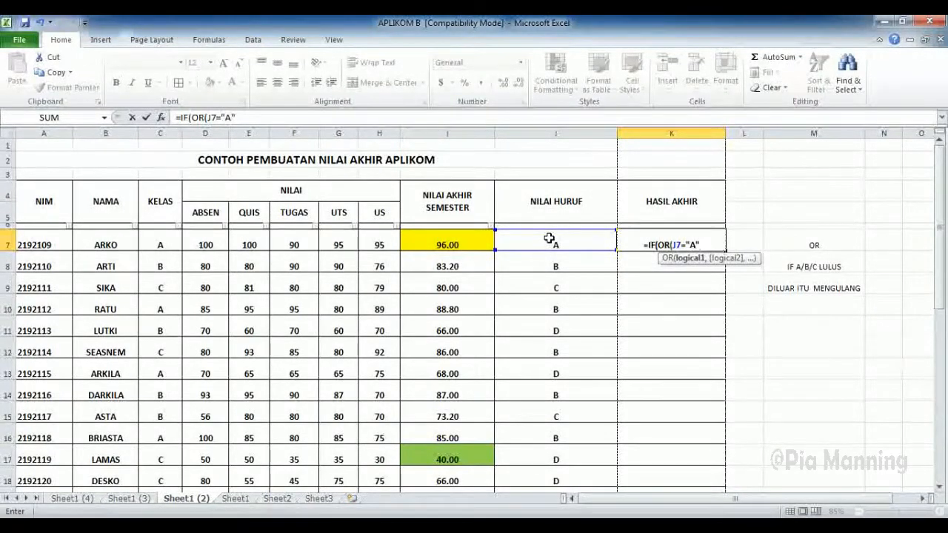
text(,J7=)
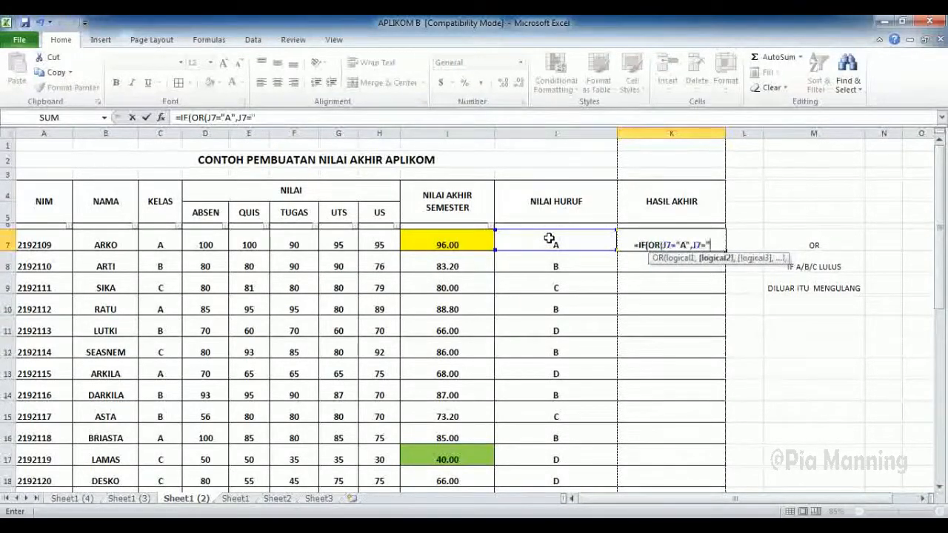
text(B",)
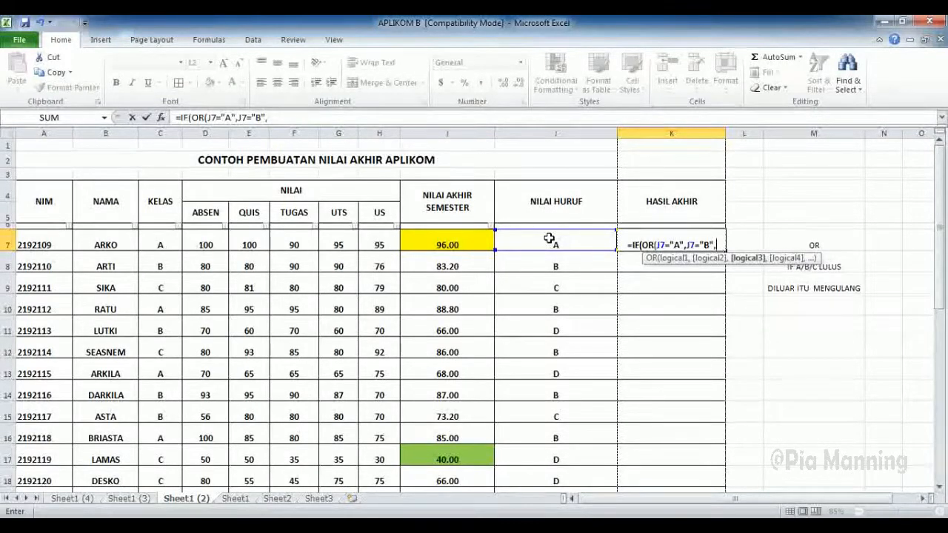
text(J7="C")
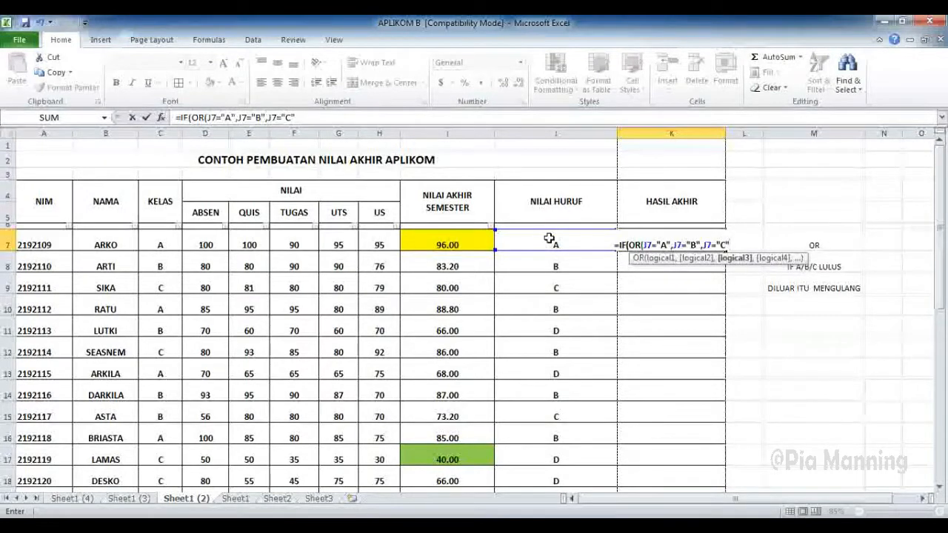
text(),)
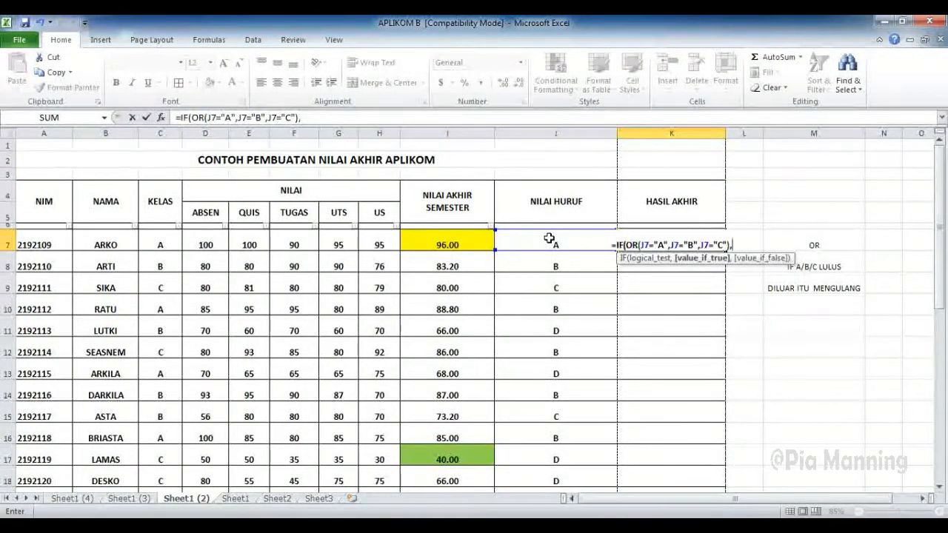
text("LULUS")
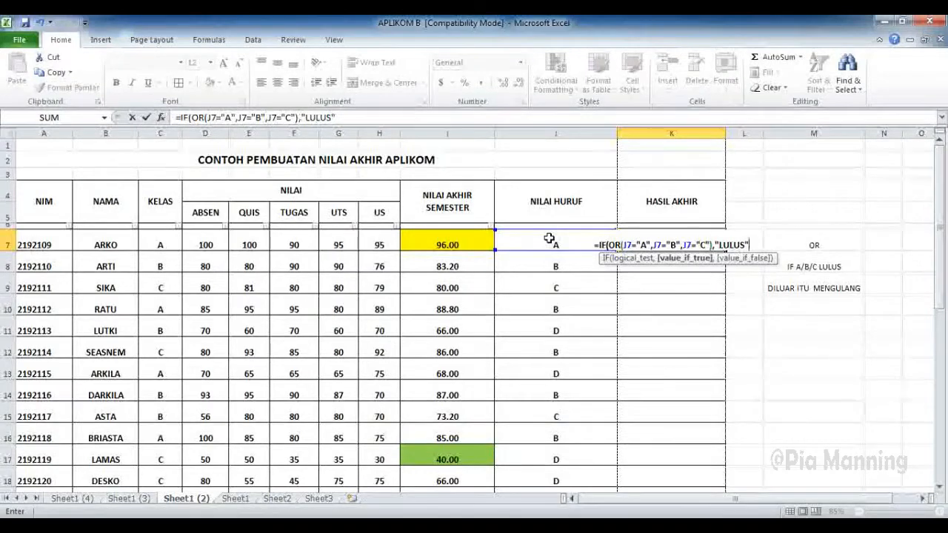
Step: Finish the K7 formula with "MENGULANG" as the false value, close the IF function, and enter it
text(,"MENGULANG)
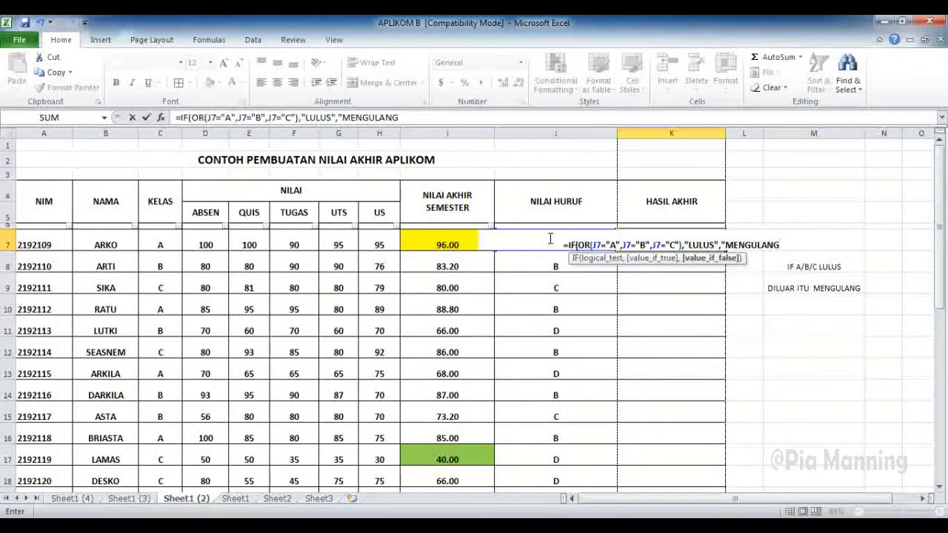
text(")
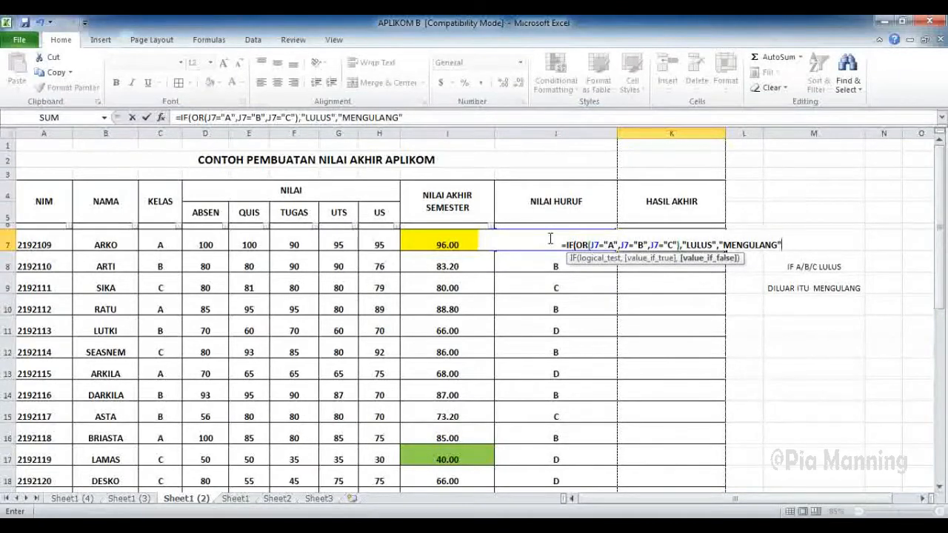
text())
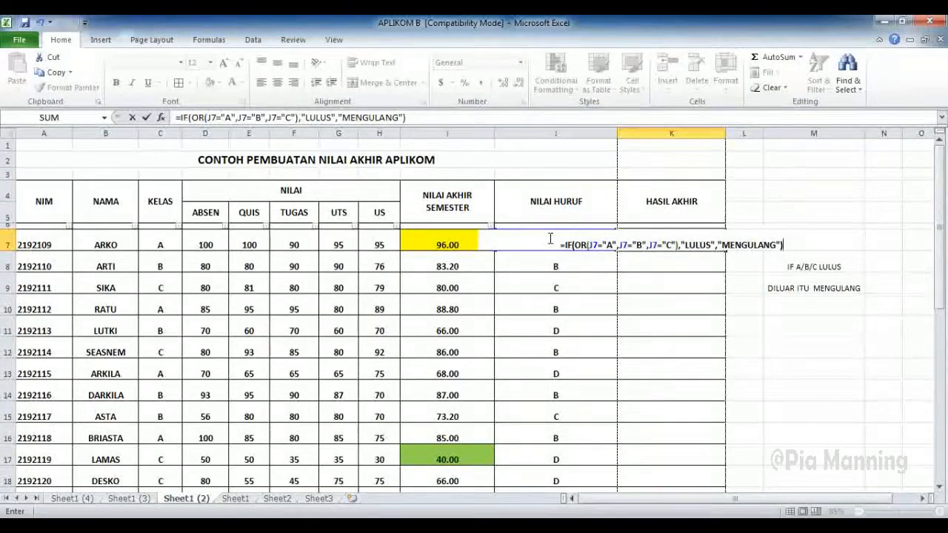
key(Return)
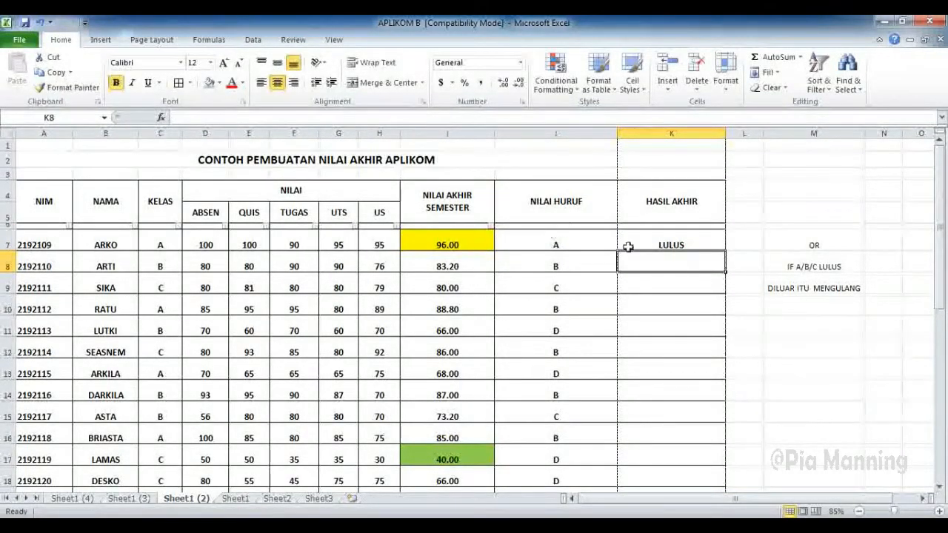
Step: Fill the HASIL AKHIR formula from K7 down through K19 for all remaining students
click(630, 242)
scroll(652, 239, down, 1)
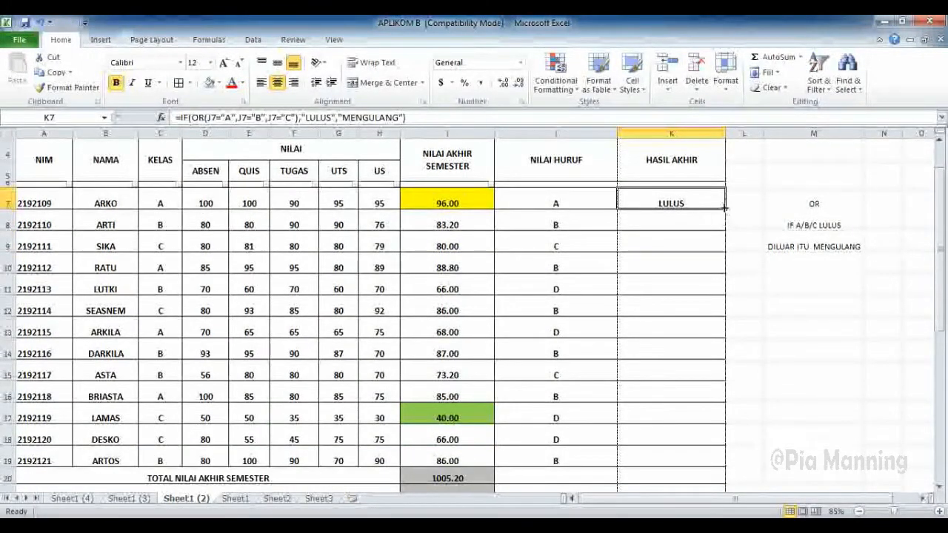
scroll(726, 209, down, 1)
drag(728, 160, 720, 411)
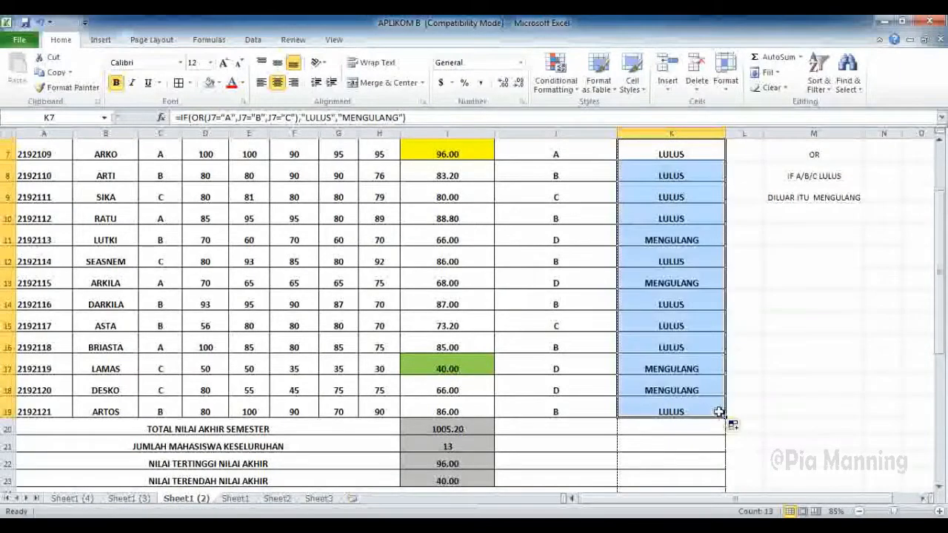
Step: Check the HASIL AKHIR results against the NILAI HURUF grades, comparing the A, B and C rows with the D rows
scroll(719, 410, up, 1)
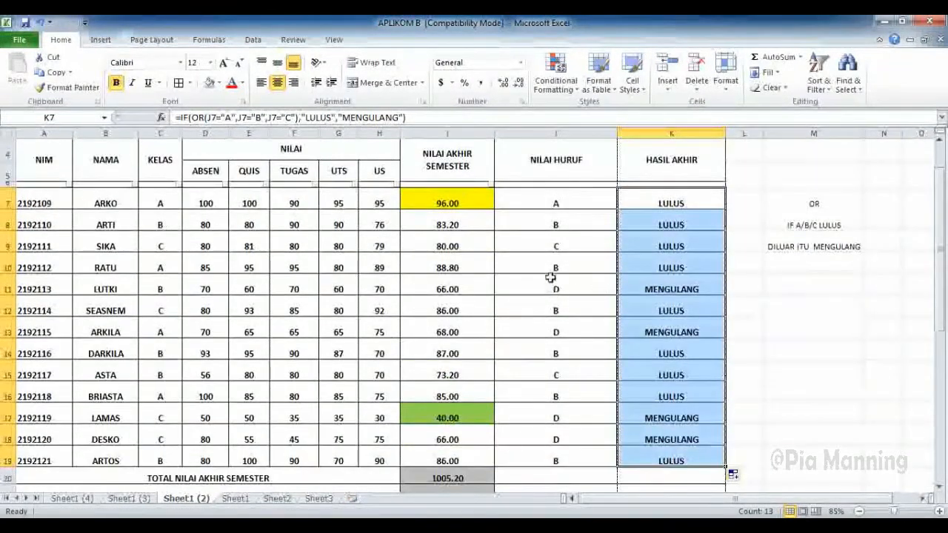
drag(560, 209, 565, 245)
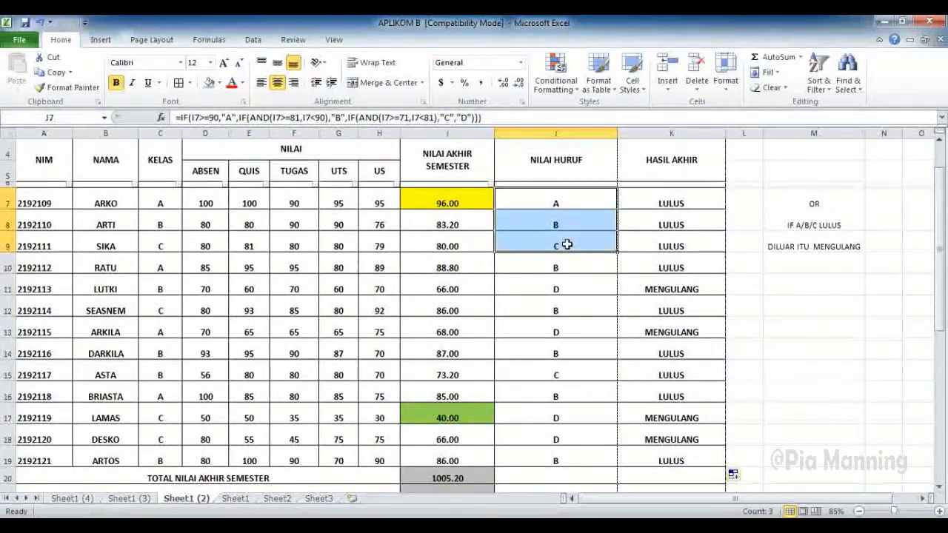
drag(663, 202, 630, 245)
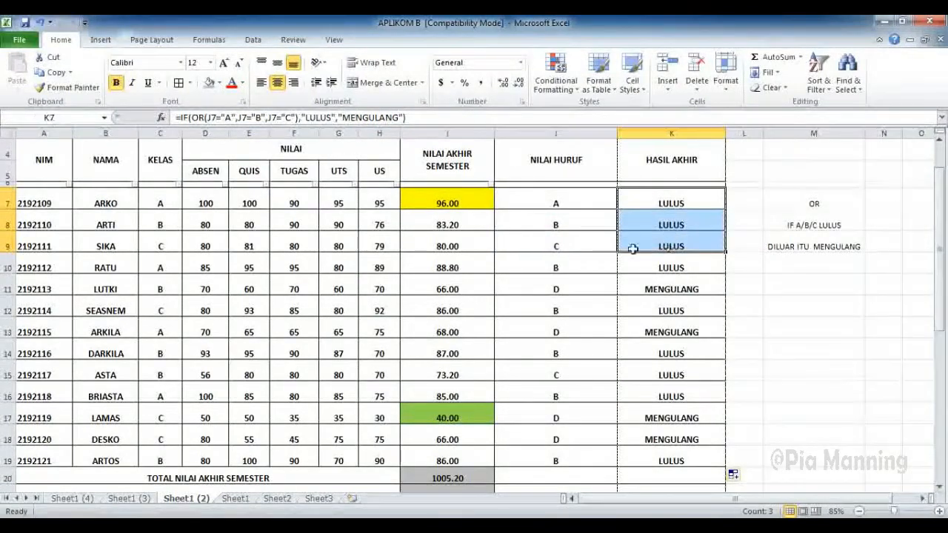
click(560, 264)
scroll(591, 286, down, 1)
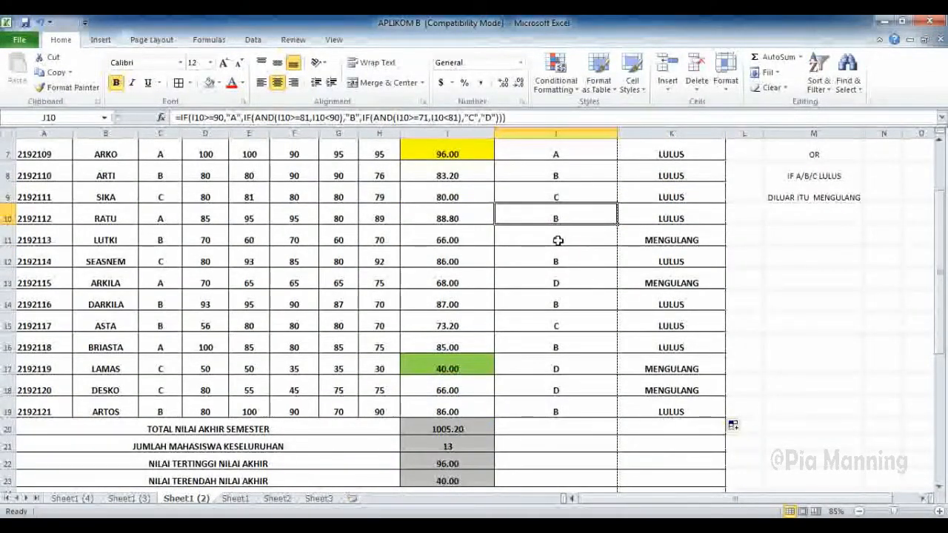
click(634, 240)
click(571, 282)
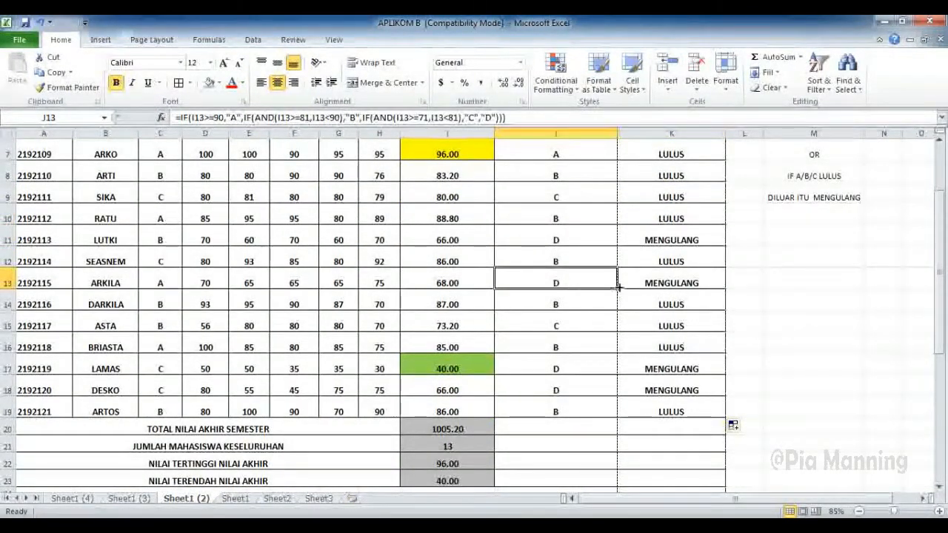
click(607, 374)
drag(607, 374, 642, 386)
scroll(641, 386, down, 2)
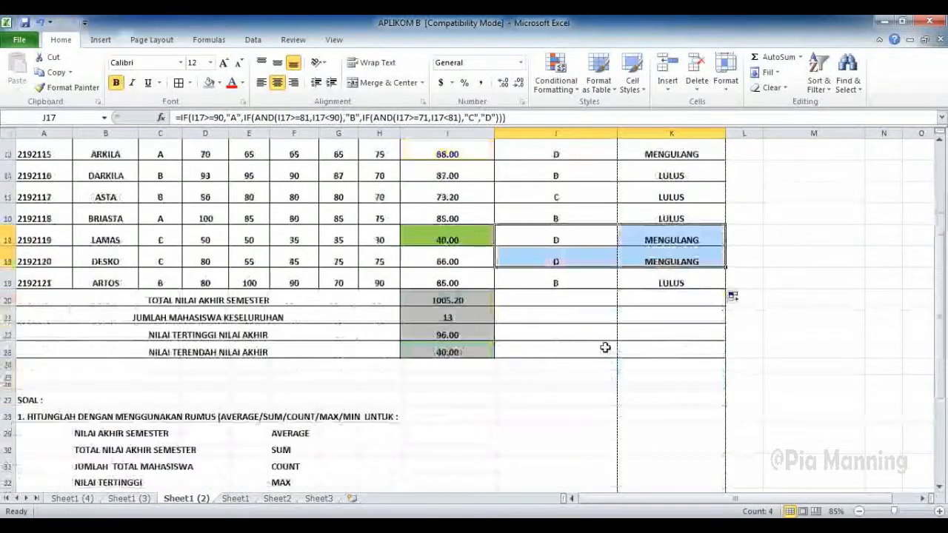
scroll(578, 328, up, 3)
scroll(518, 282, up, 1)
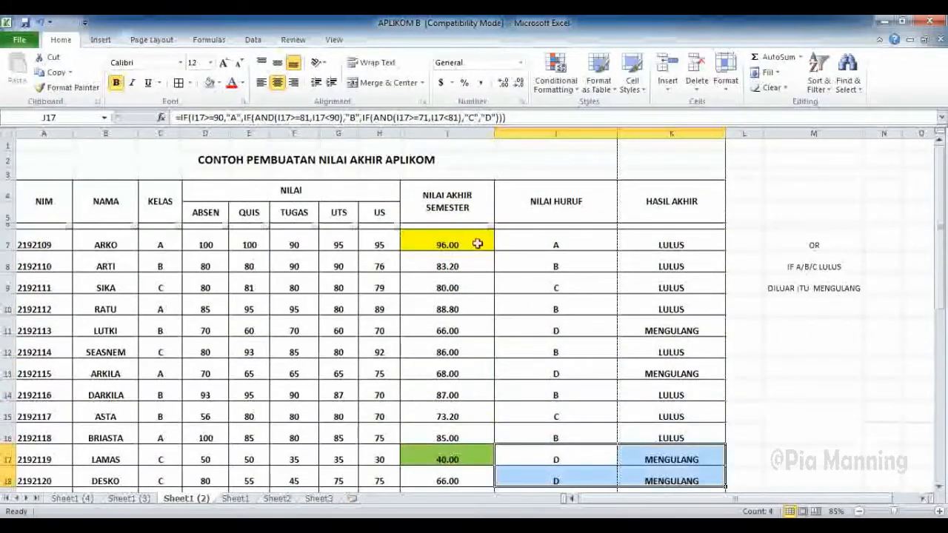
scroll(511, 303, down, 3)
click(354, 254)
scroll(495, 374, up, 3)
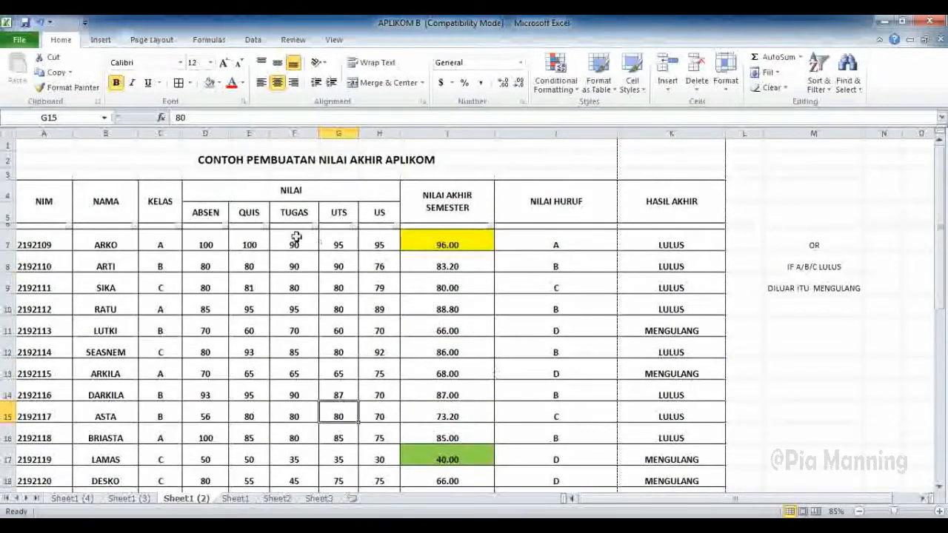
click(534, 242)
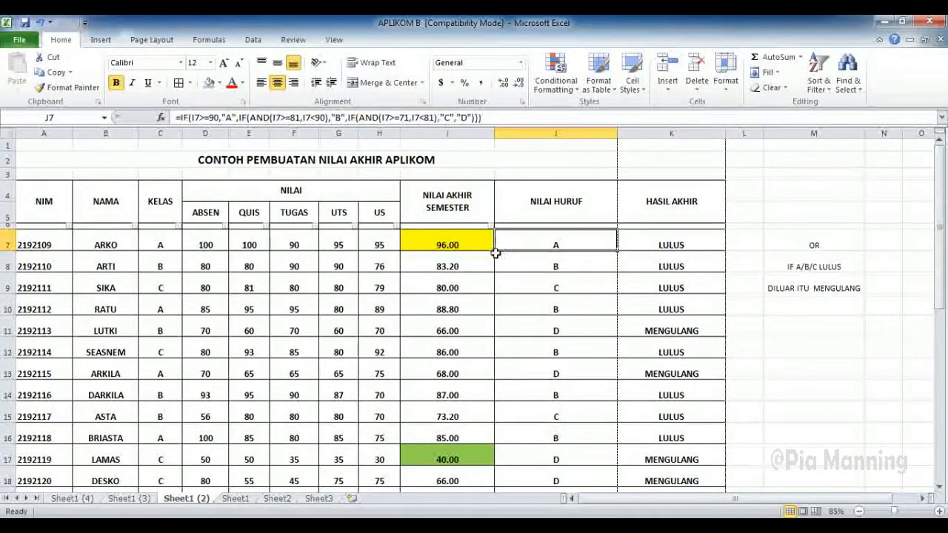
scroll(533, 254, down, 4)
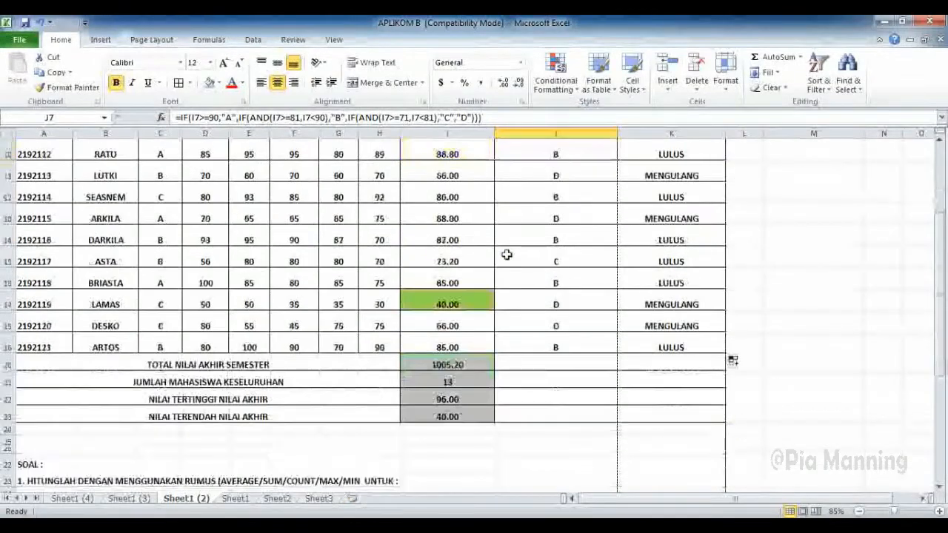
scroll(506, 254, down, 5)
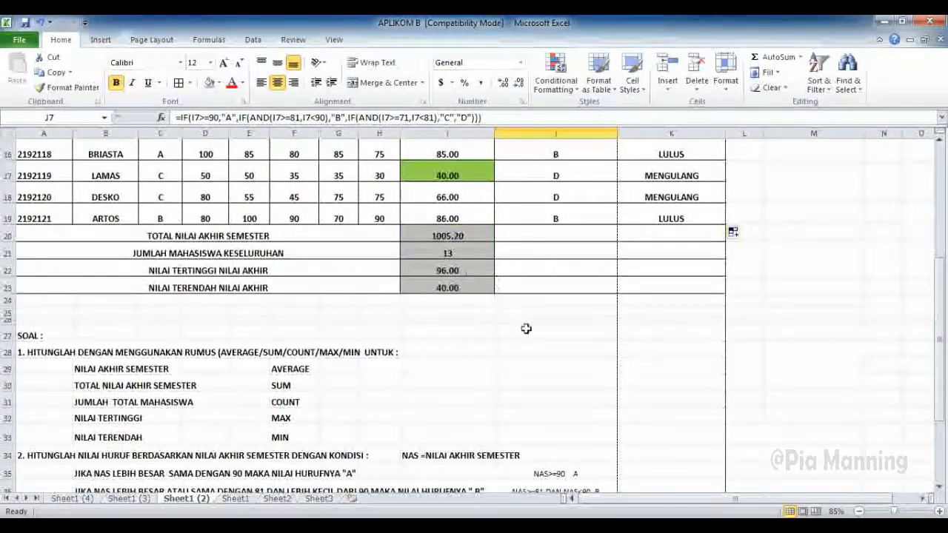
click(399, 289)
scroll(667, 311, up, 8)
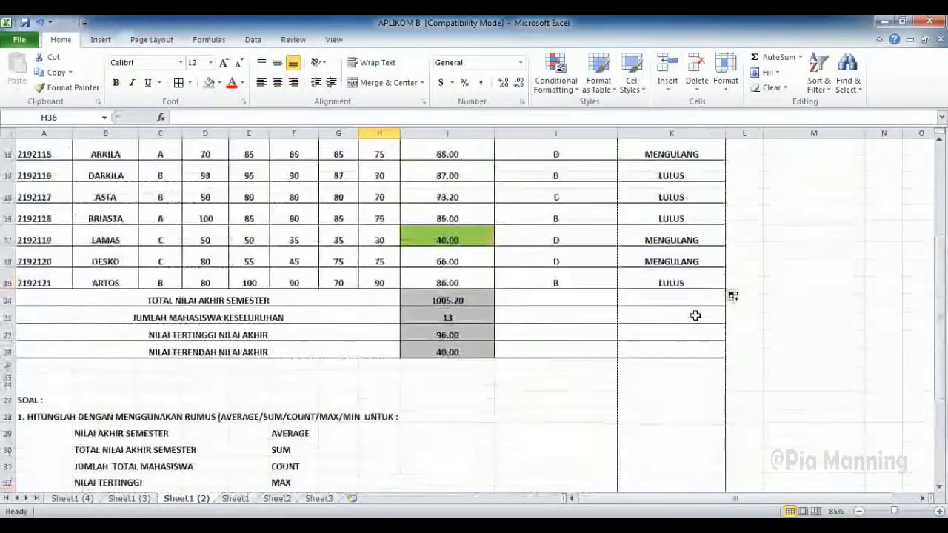
scroll(430, 249, up, 1)
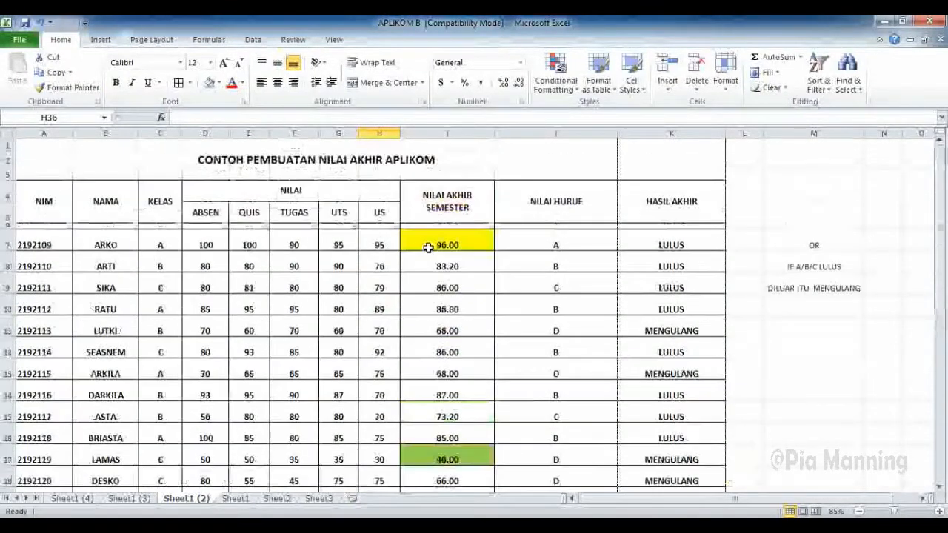
Step: Review the SOAL questions together with the grade condition notes in J35:J38 and the pass condition notes in J41:J43
scroll(430, 249, down, 1)
scroll(430, 249, down, 6)
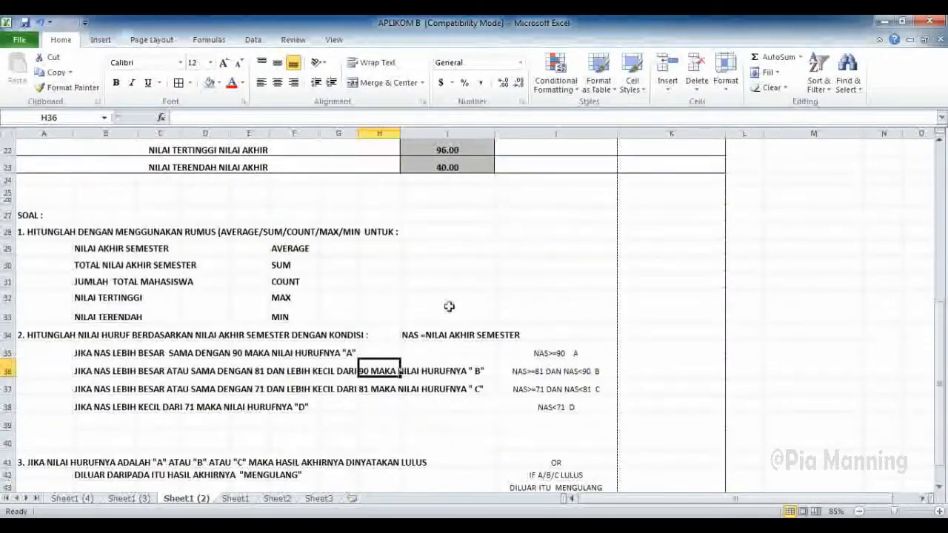
click(84, 248)
click(140, 337)
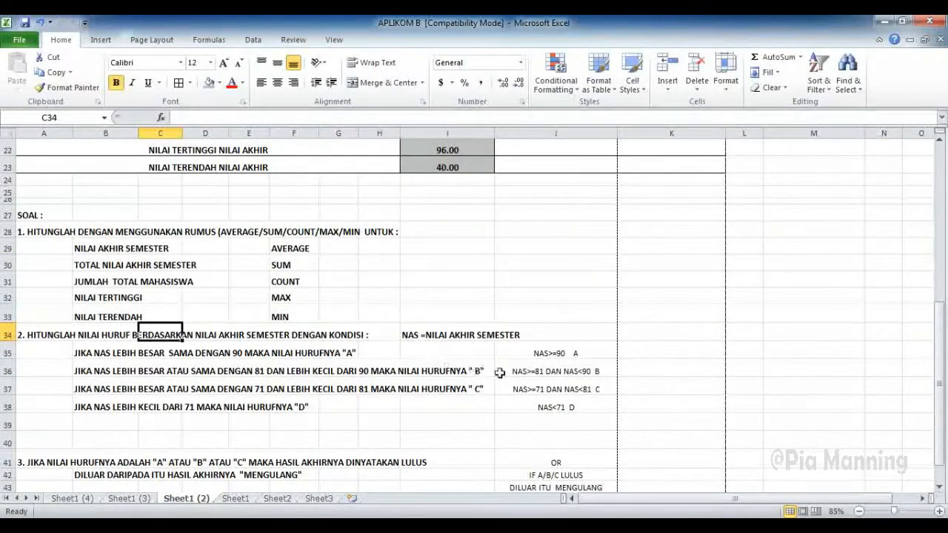
scroll(563, 353, down, 2)
drag(548, 271, 545, 326)
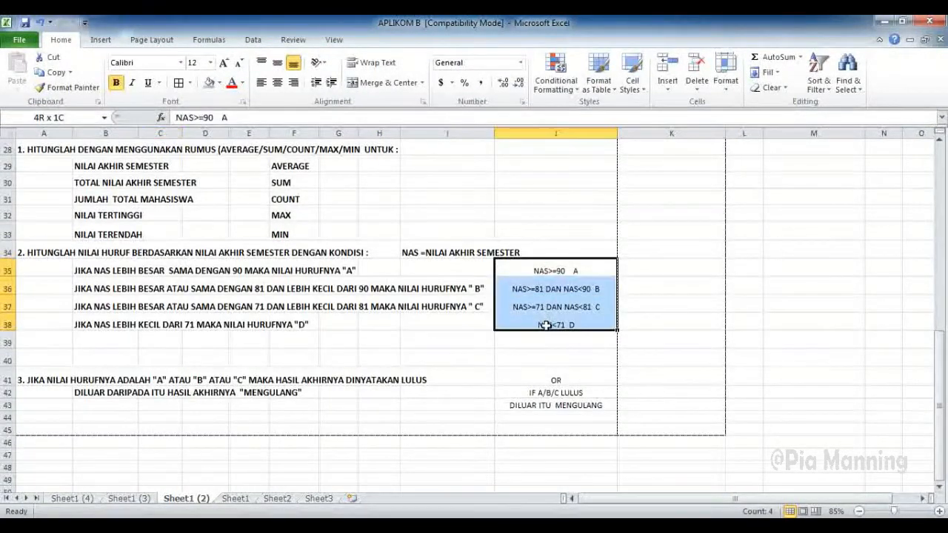
drag(529, 379, 532, 406)
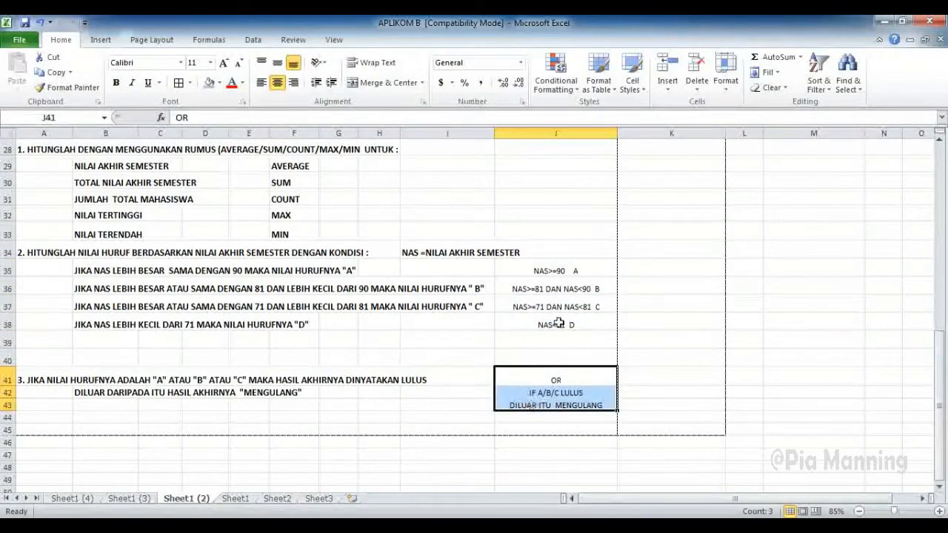
drag(503, 271, 538, 326)
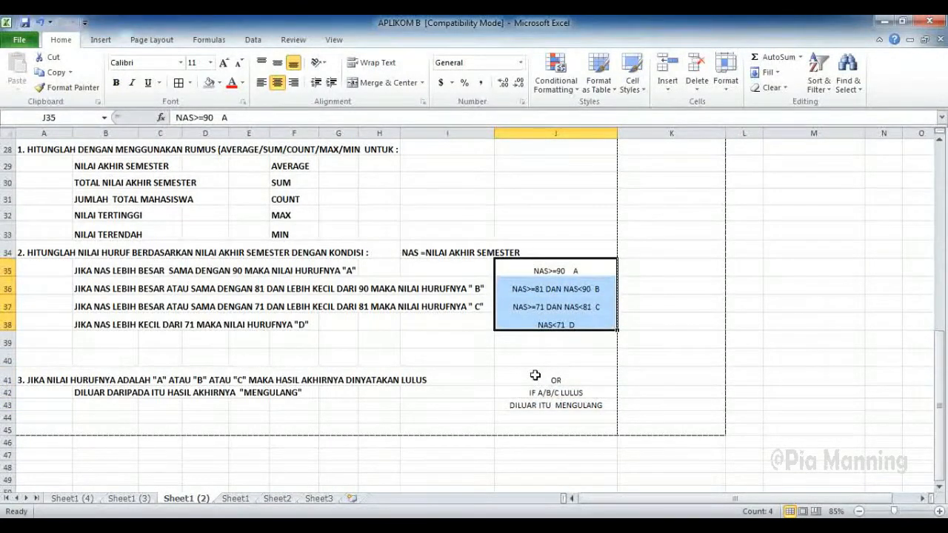
drag(535, 375, 541, 406)
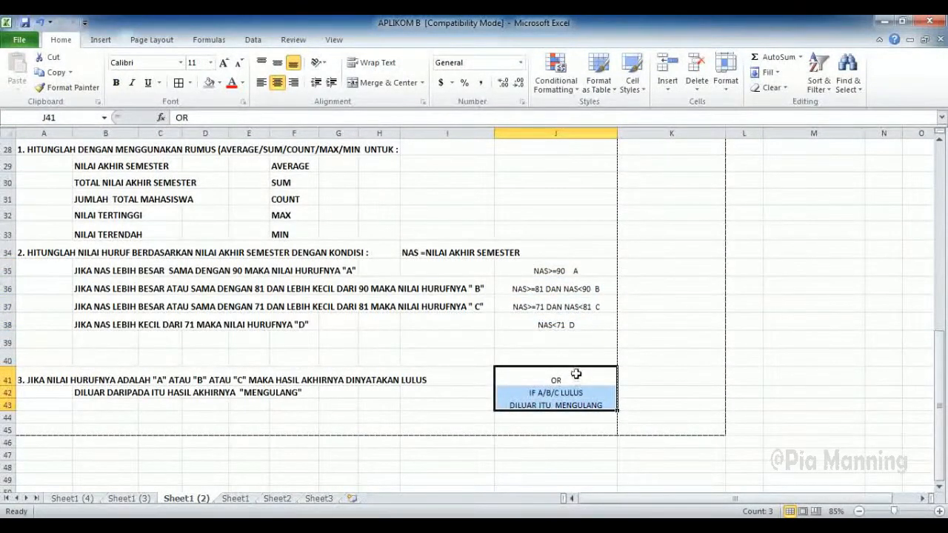
scroll(576, 374, up, 3)
scroll(554, 408, down, 2)
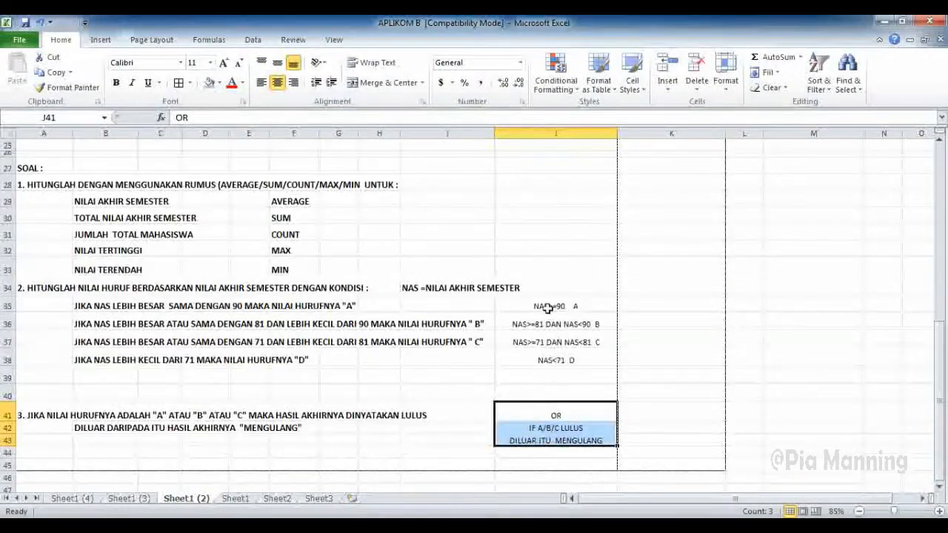
drag(548, 306, 548, 361)
click(548, 417)
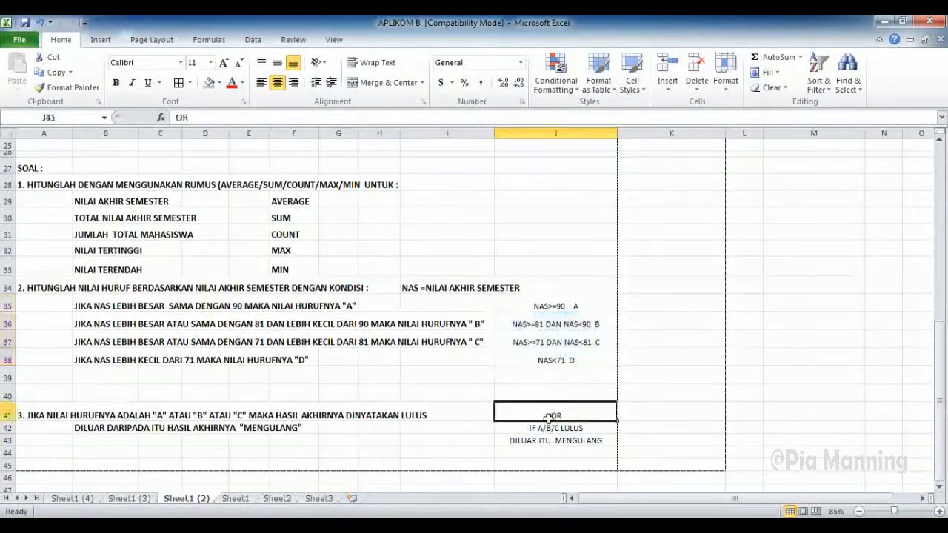
drag(548, 417, 548, 437)
scroll(604, 358, up, 8)
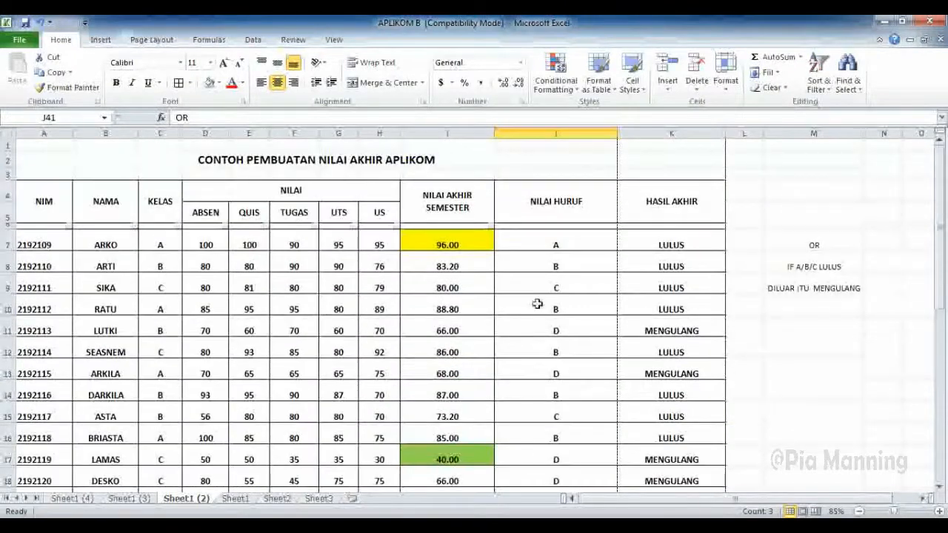
click(560, 243)
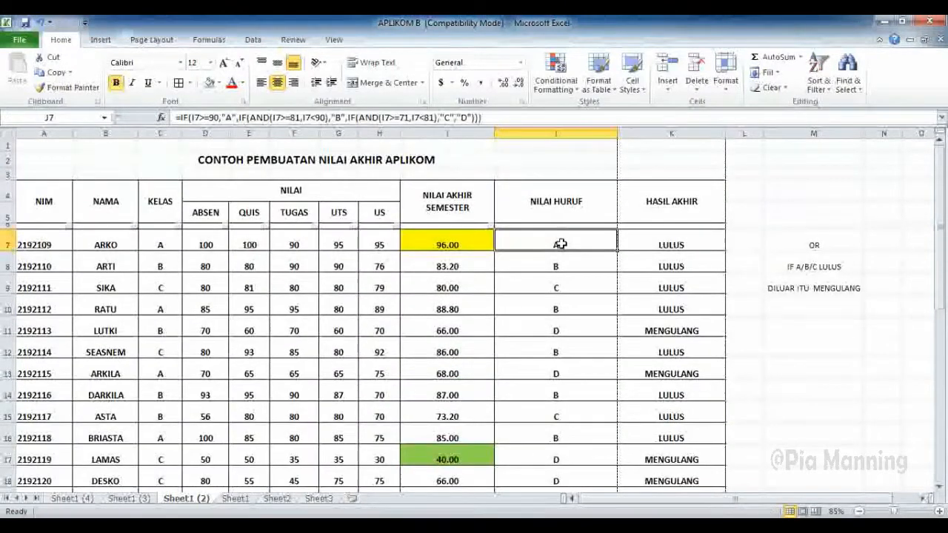
click(529, 308)
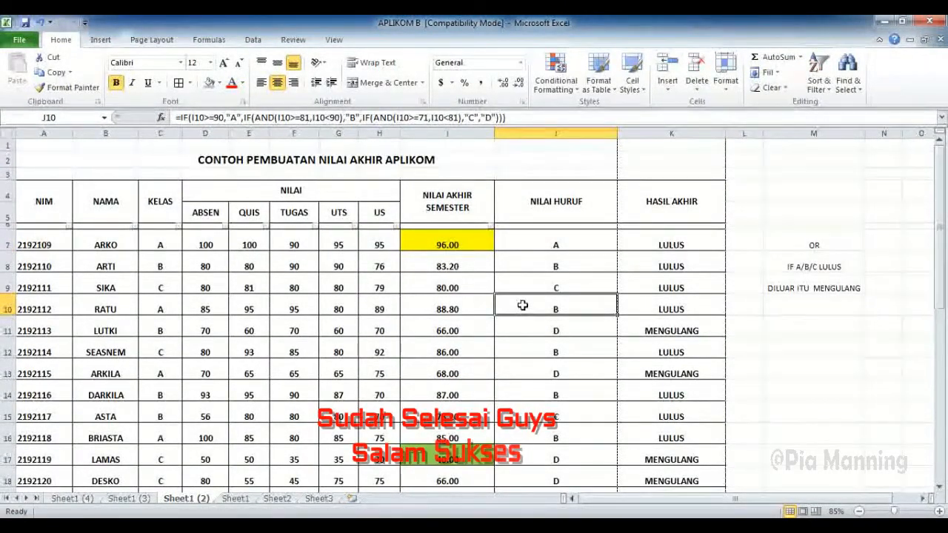
click(364, 263)
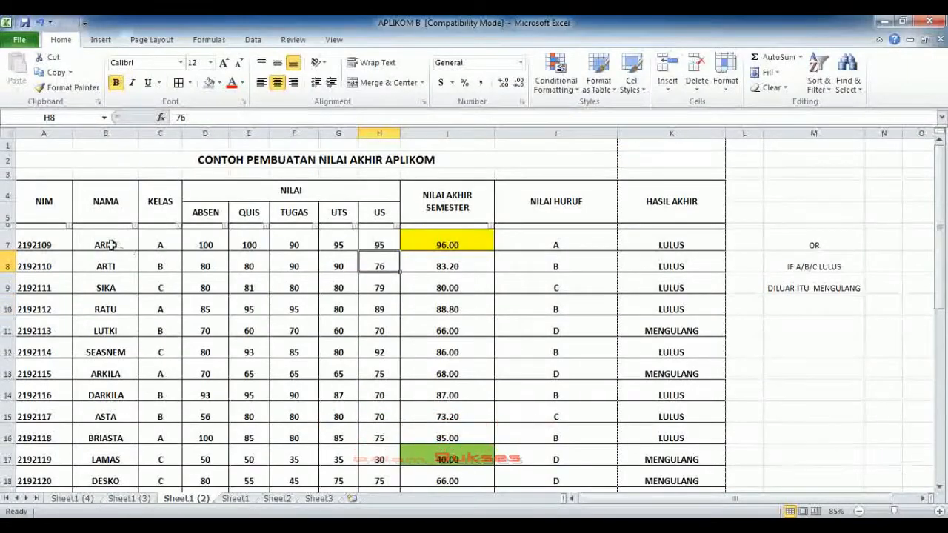